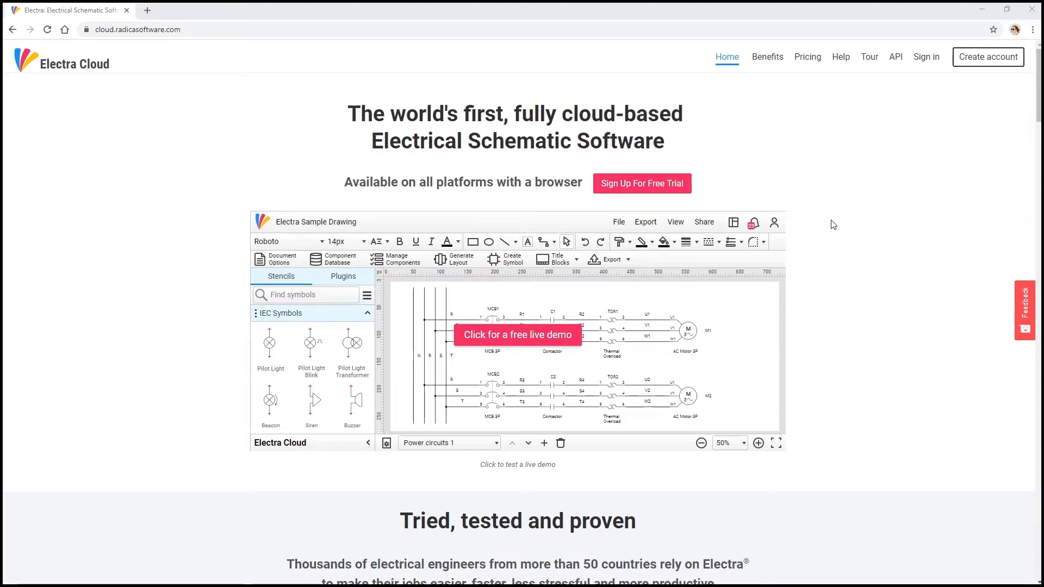
Sign in to Electra Cloud and expand the list of stencils on the dashboard
click(926, 60)
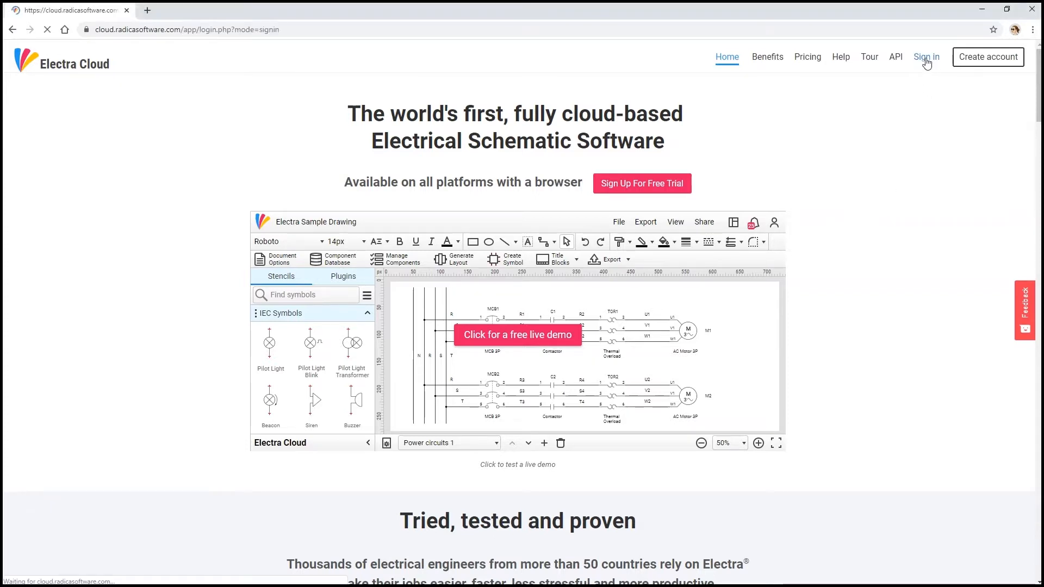
click(501, 135)
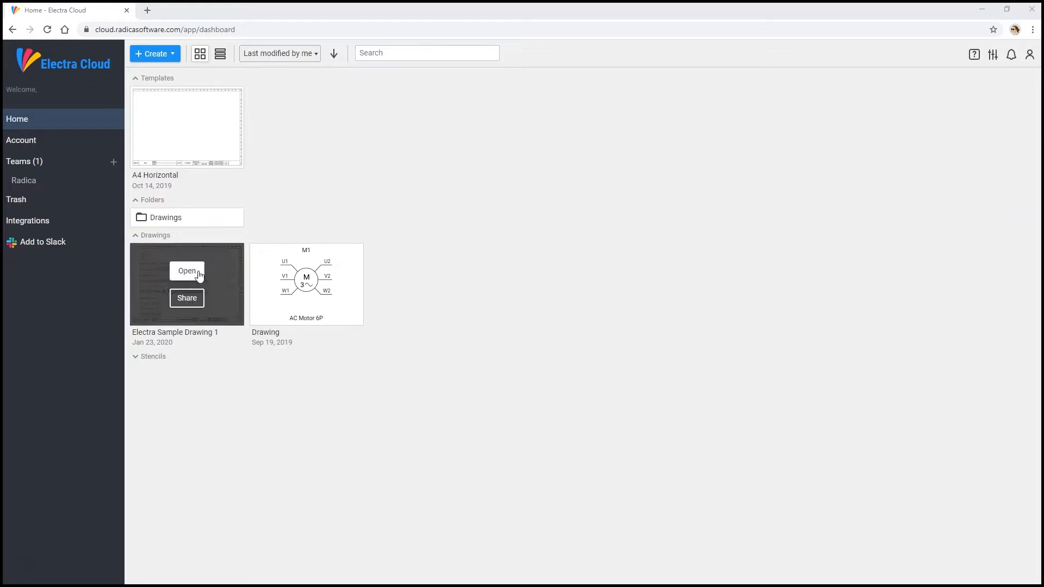
click(172, 356)
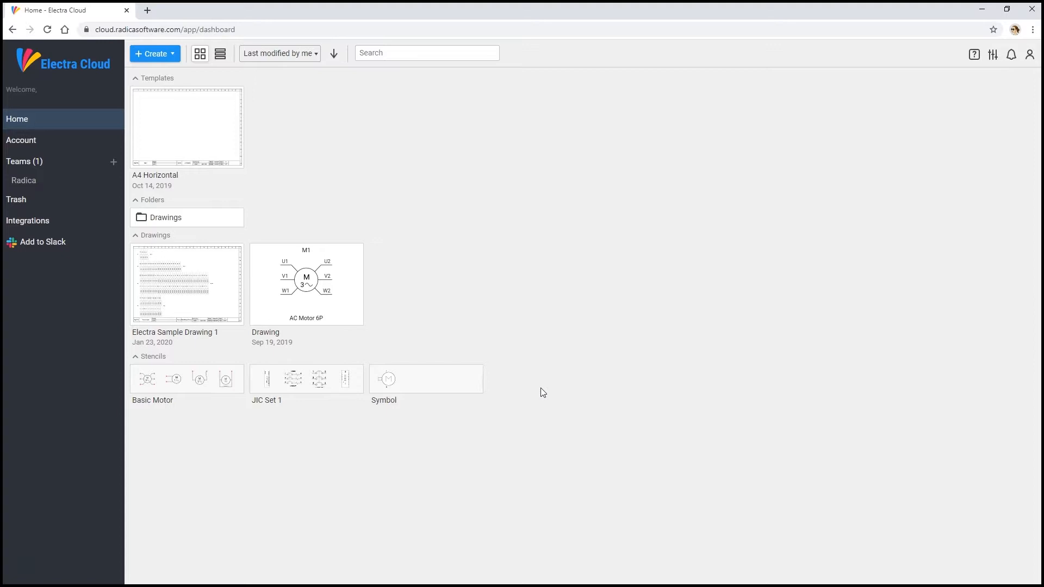
Create a new team named Winners without inviting any members
click(113, 162)
click(432, 277)
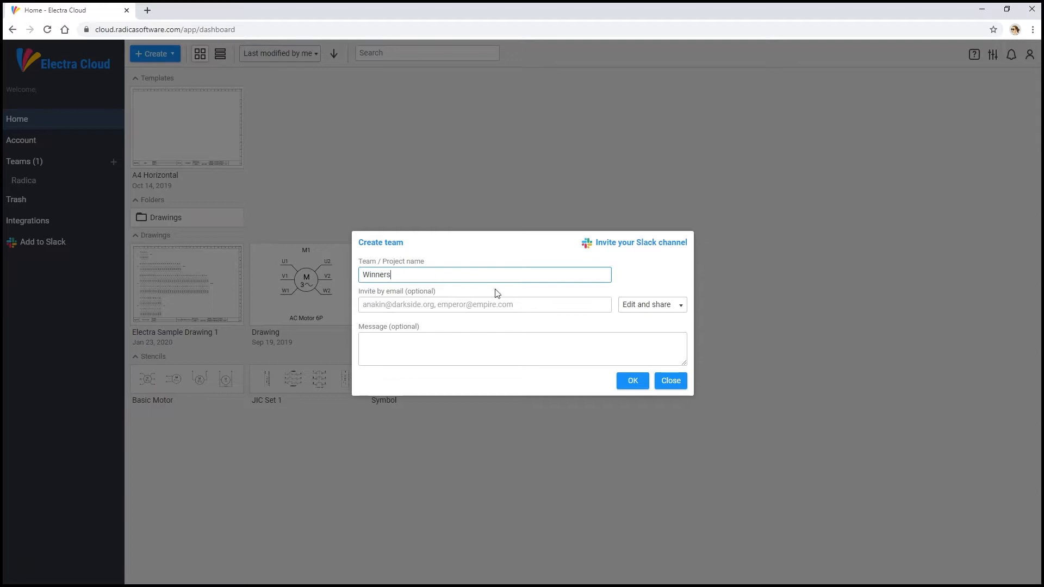
click(632, 384)
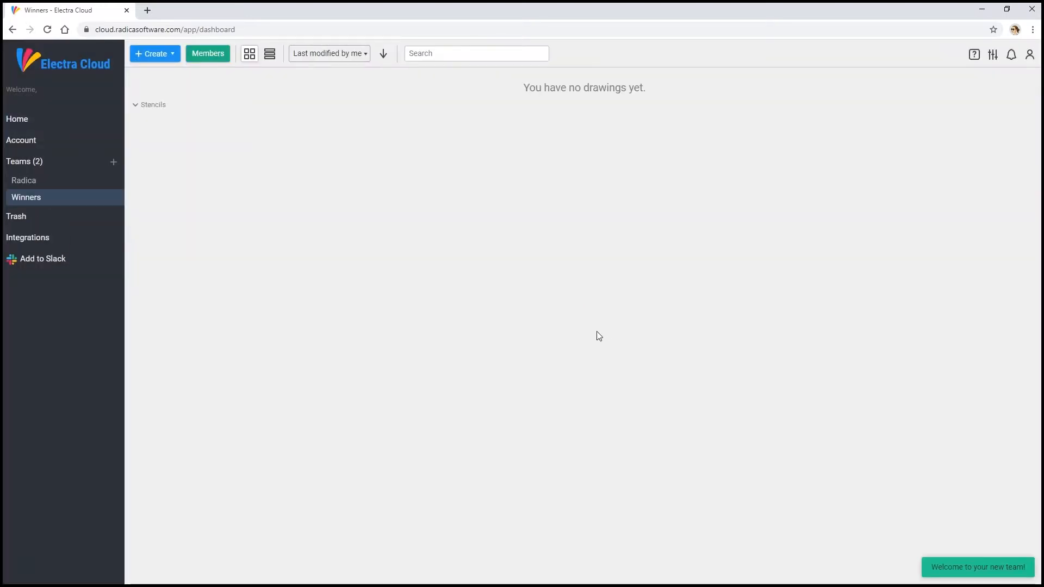
View the member and invitation settings of the Winners team
click(214, 56)
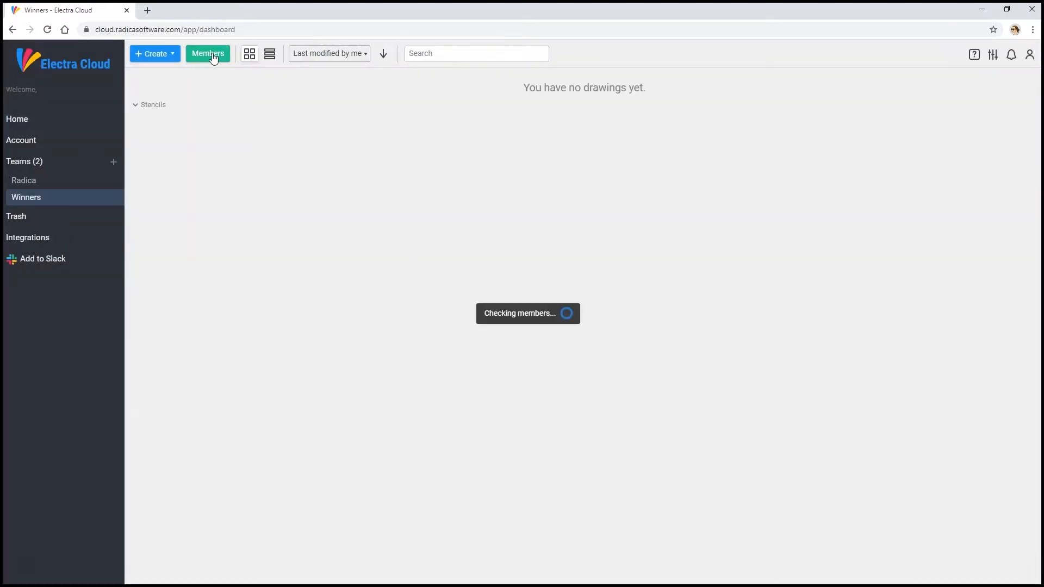
click(419, 413)
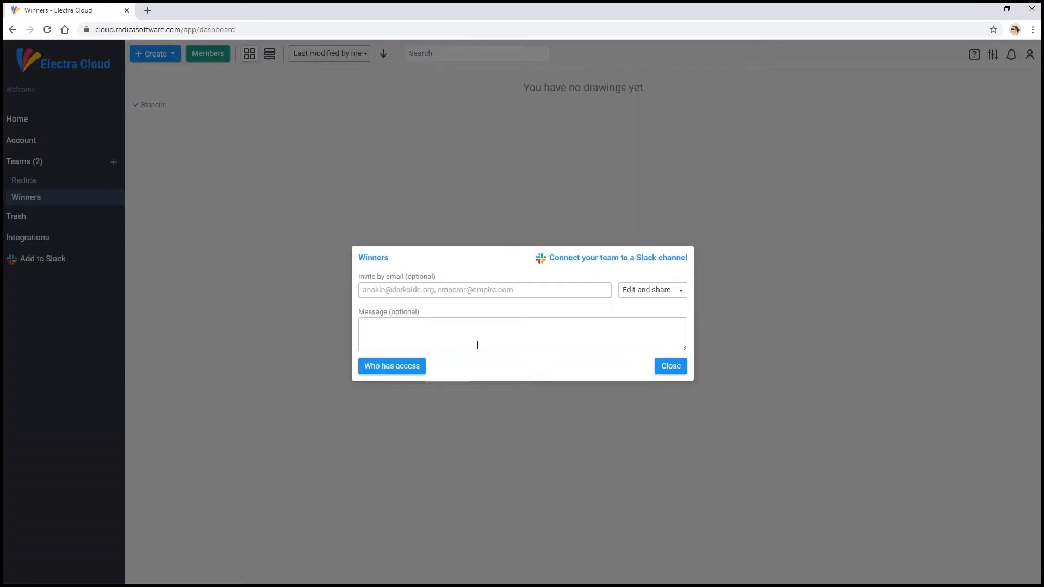
click(669, 366)
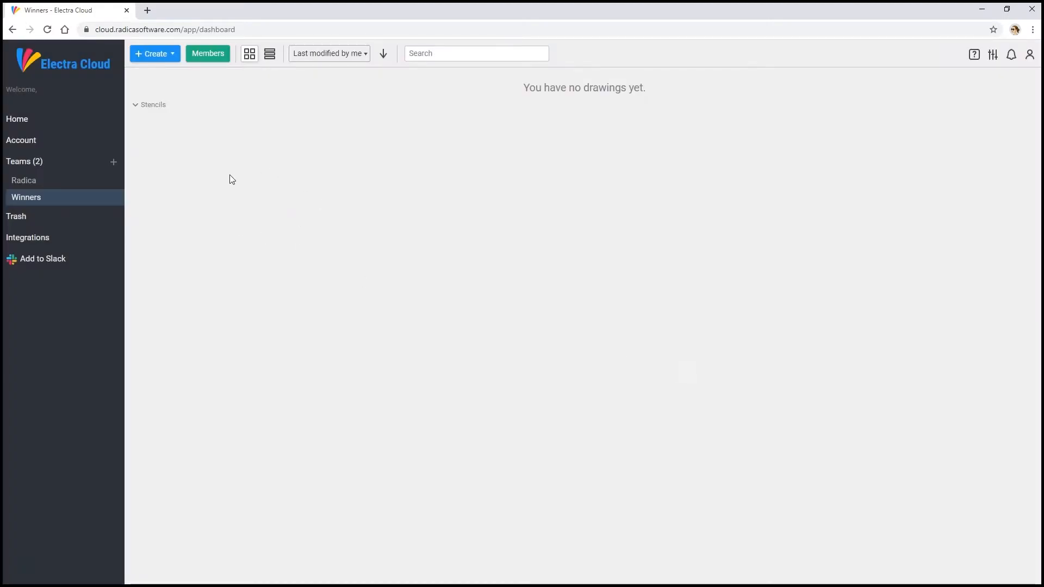
Create two new blank drawings in the personal home area of the dashboard
click(59, 124)
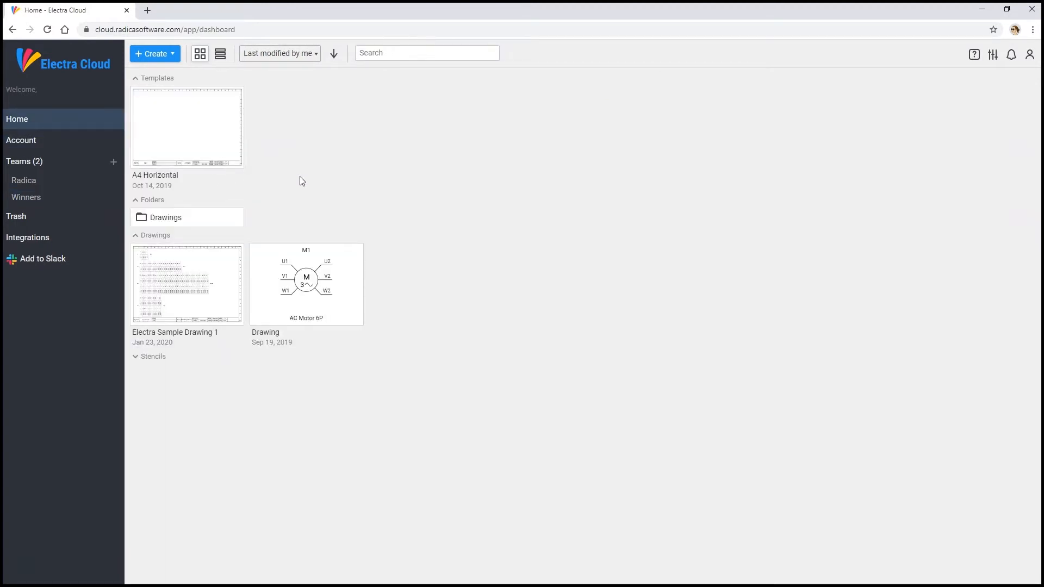
click(172, 53)
click(177, 72)
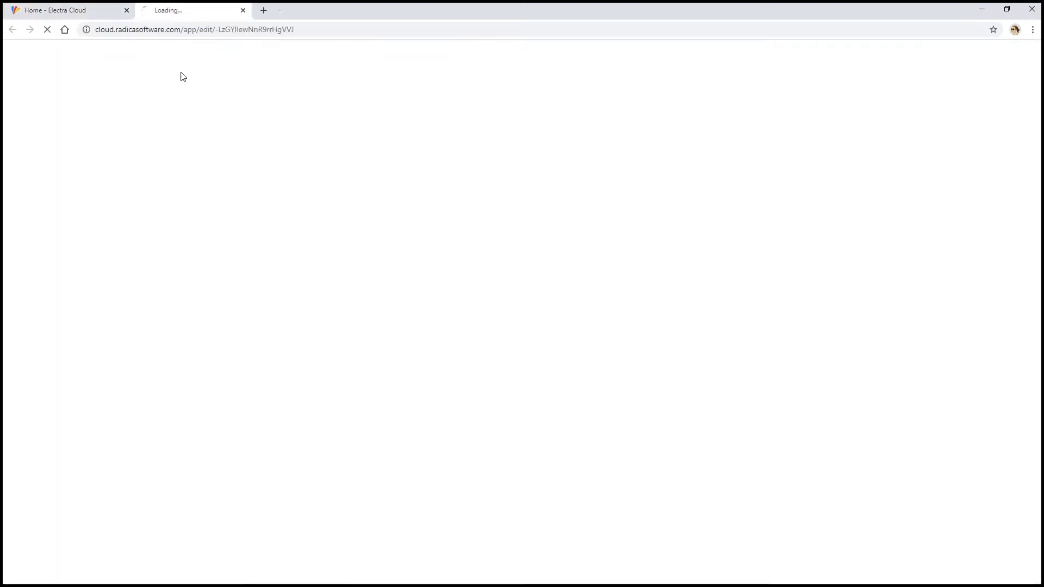
click(70, 10)
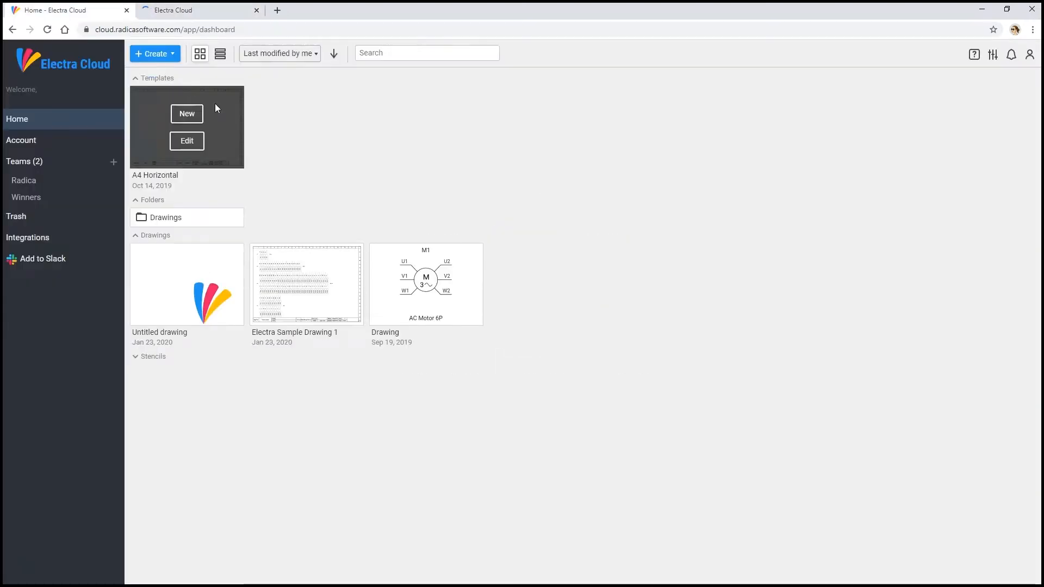
right_click(303, 149)
click(318, 156)
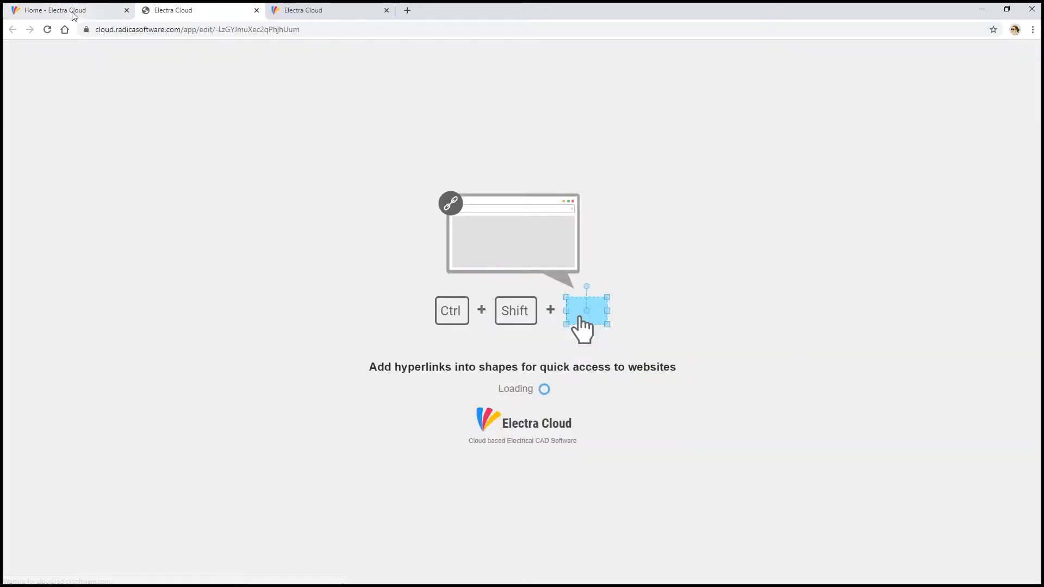
Open Electra Sample Drawing 1 from the dashboard and return to the drawing overview
click(73, 10)
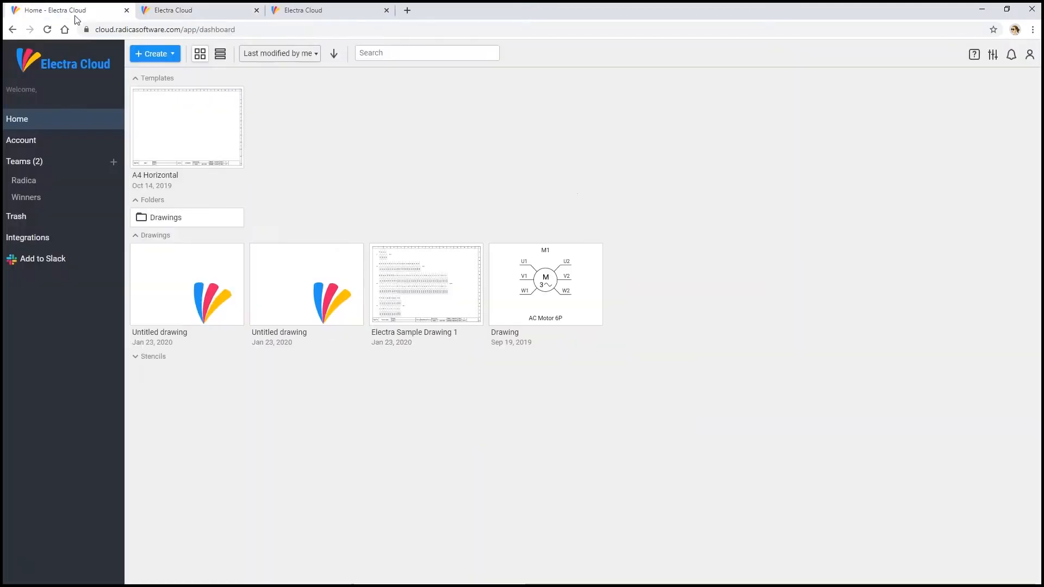
click(424, 271)
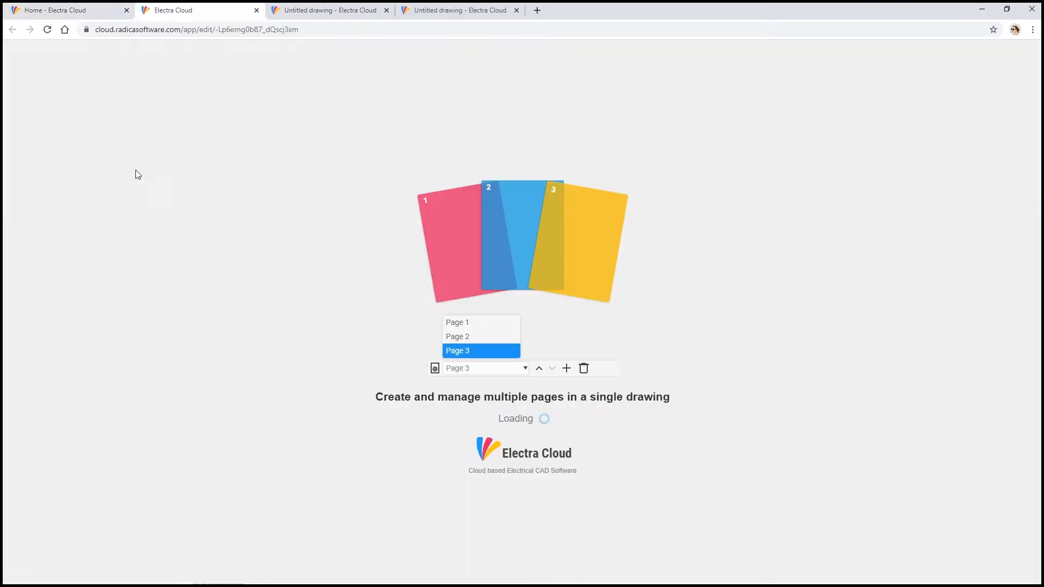
click(84, 13)
click(397, 53)
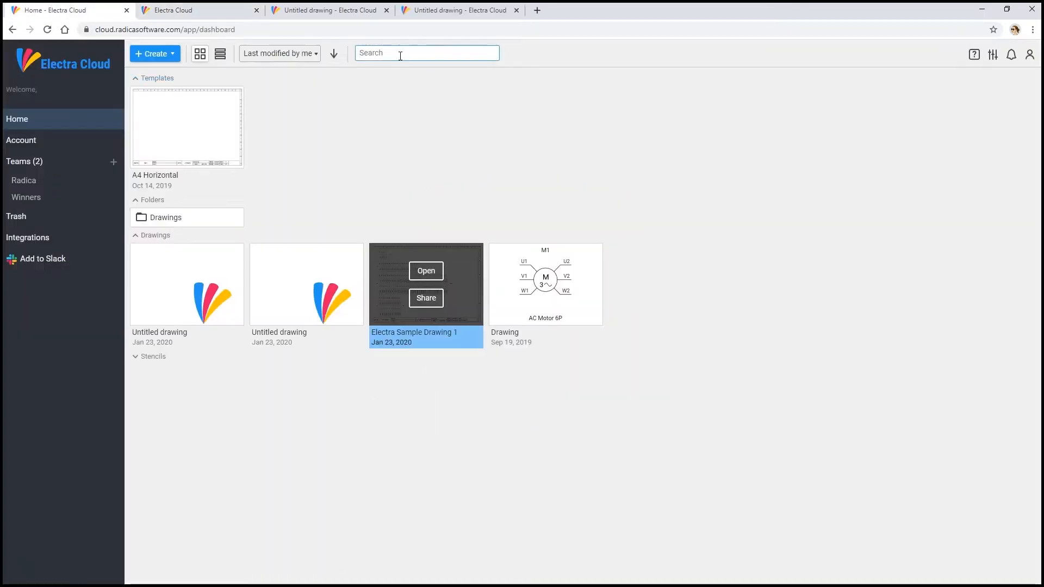
click(336, 140)
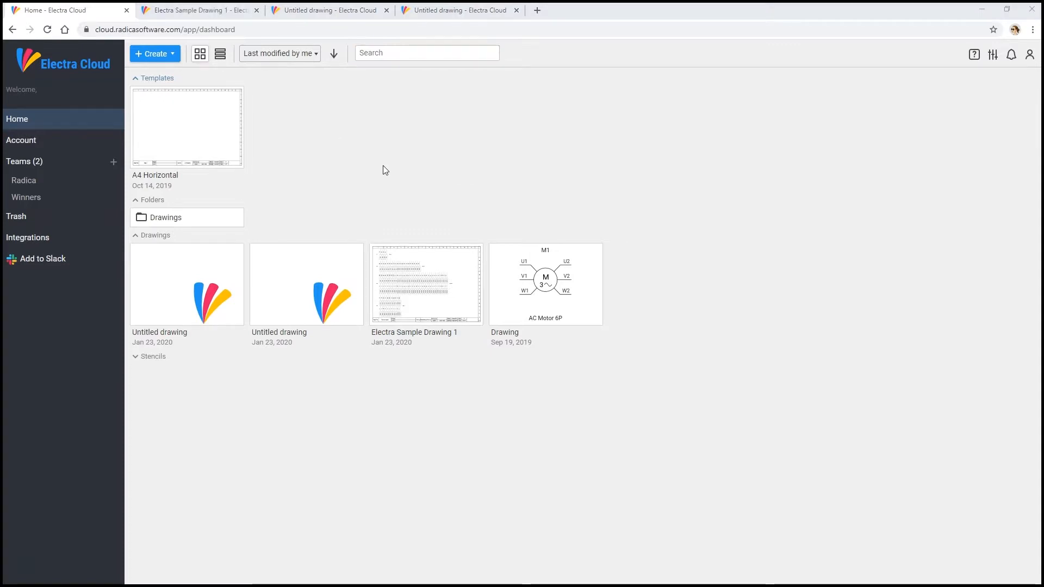
Generate a share link to Electra Sample Drawing 1 that lets anyone with the link view it
click(426, 299)
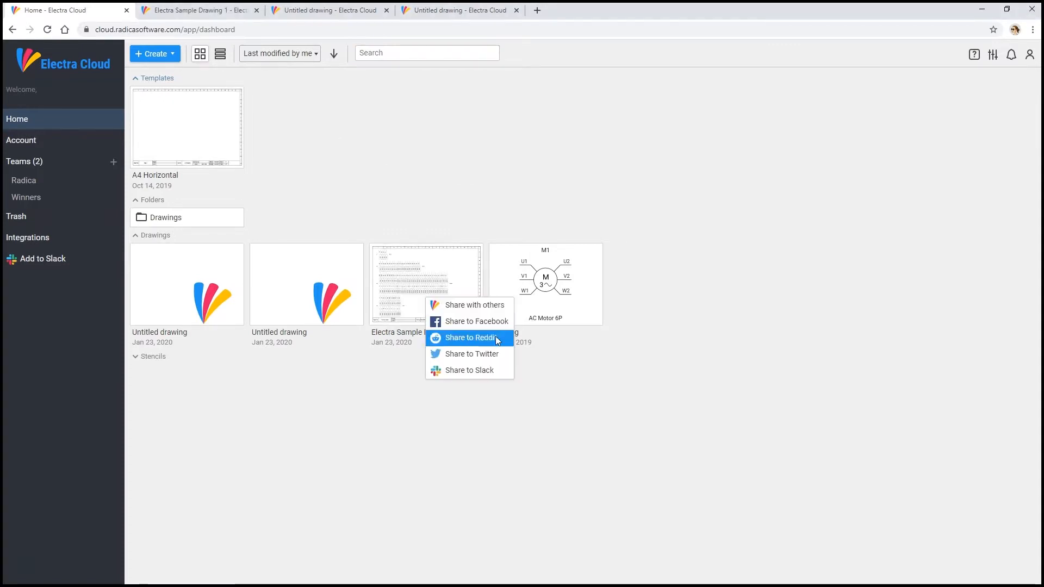
click(495, 306)
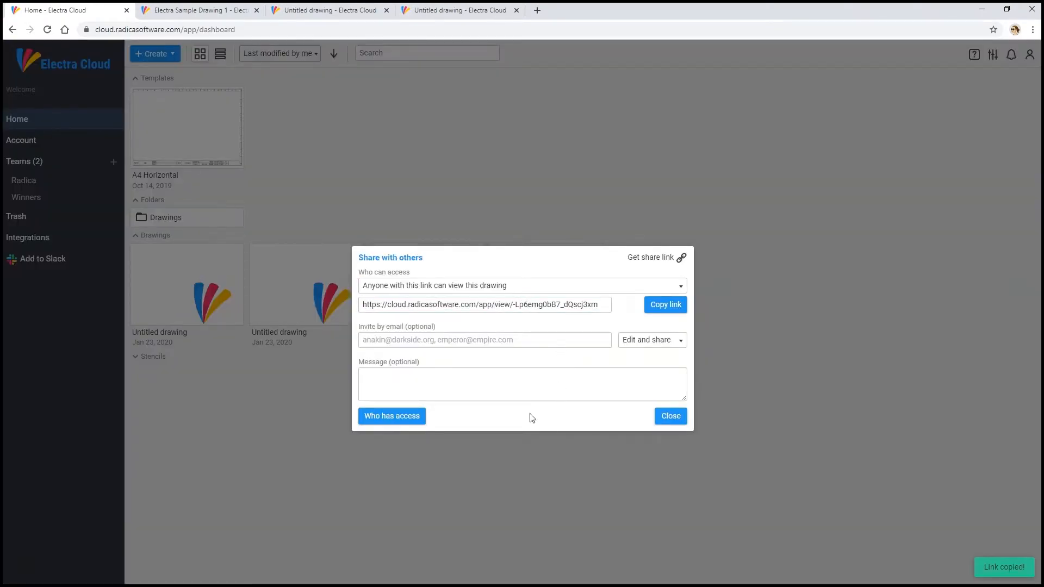
click(671, 417)
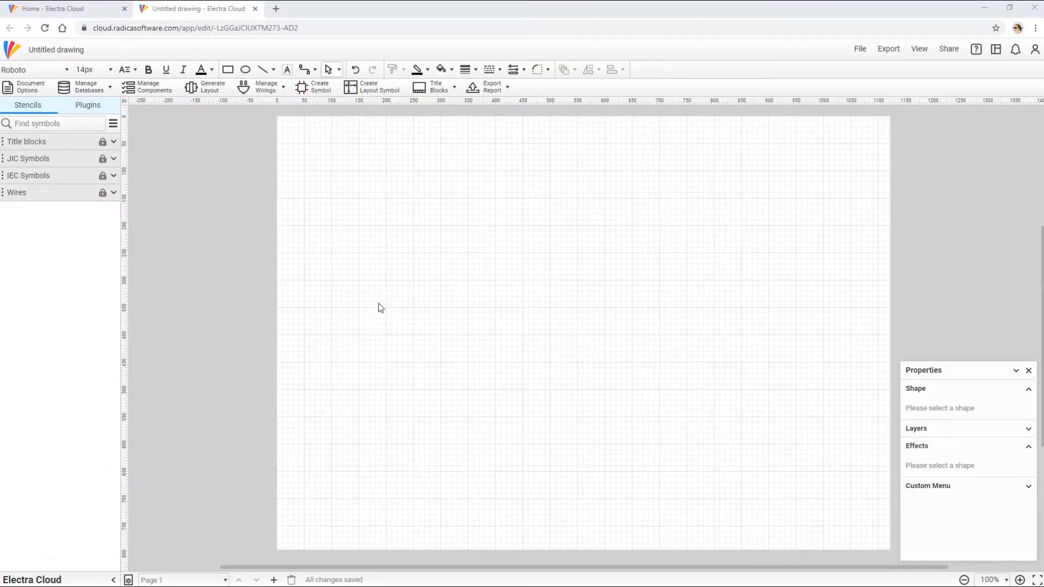
Rename the untitled drawing as Electrical Drawing
click(117, 50)
text(Electrical Drawing)
key(Return)
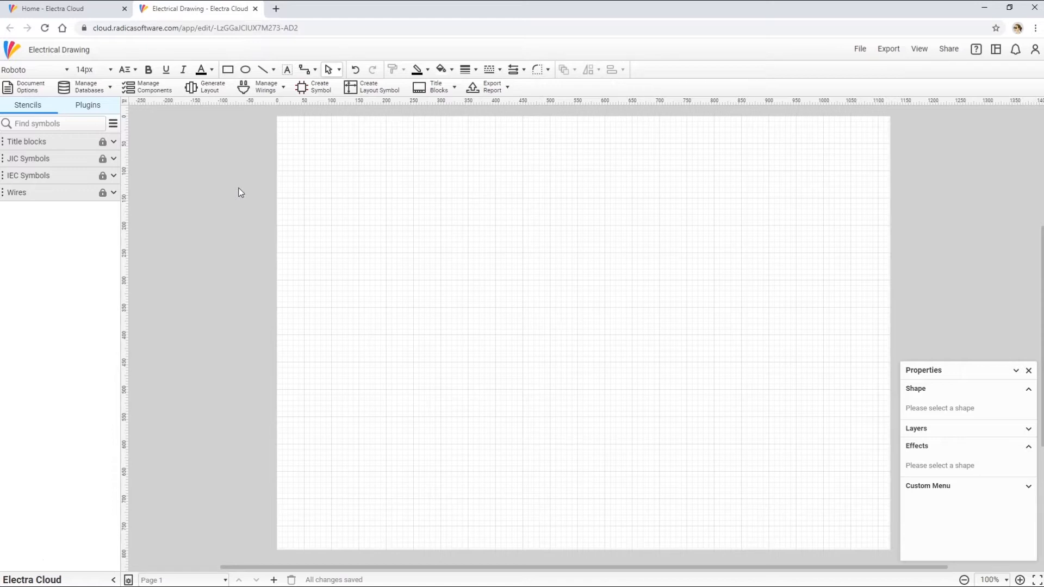
Import a DXF file onto the page and position it at about X 35 px, Y 15 px
drag(0, 217, 137, 161)
drag(120, 227, 296, 220)
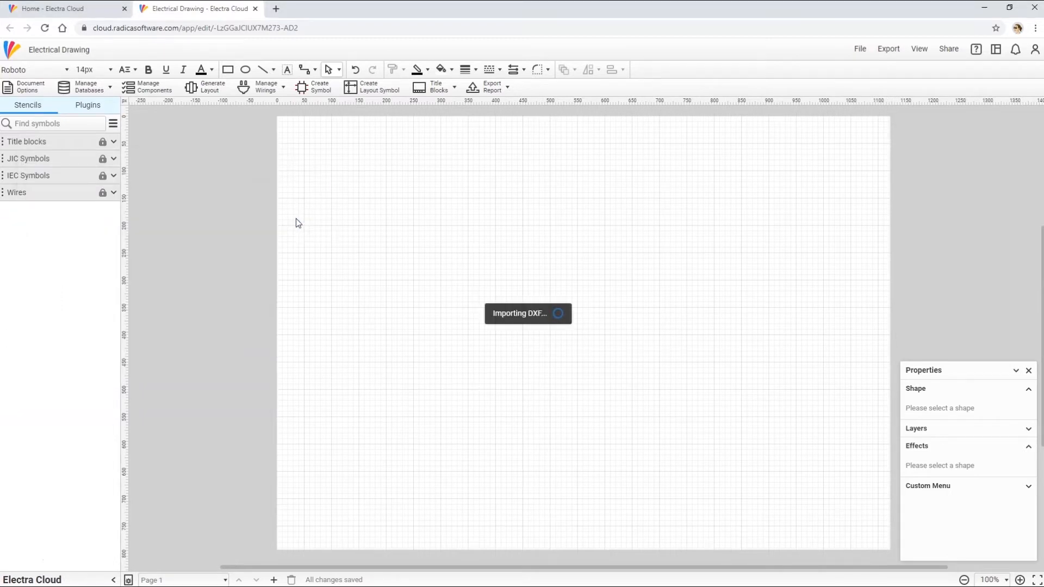
drag(581, 219, 580, 129)
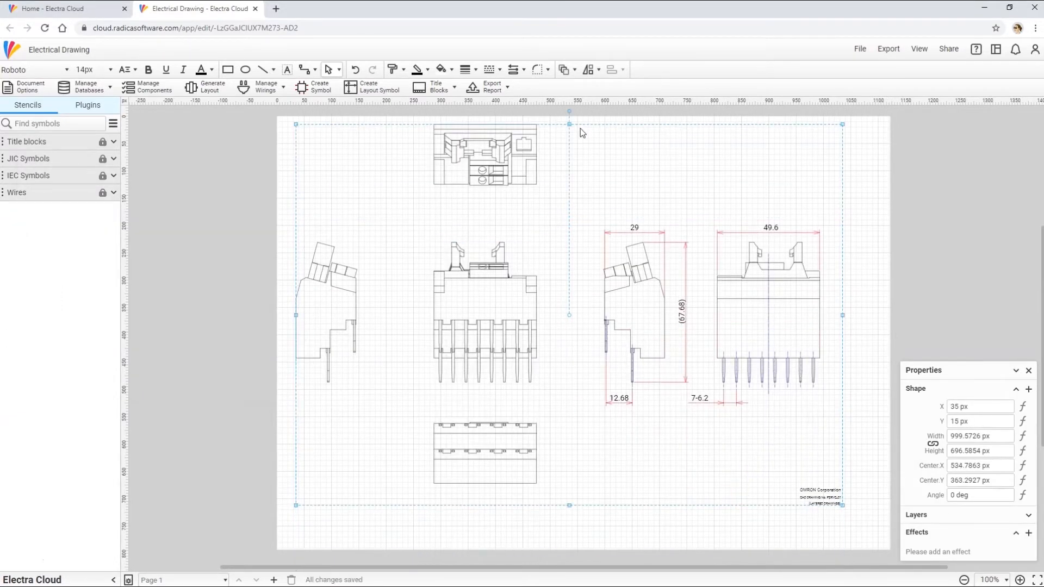
Fill the tilted clip shape on top of the leftmost side view with light turquoise
ctrl+scroll(326, 235, up, 2)
ctrl+scroll(326, 237, up, 2)
click(367, 304)
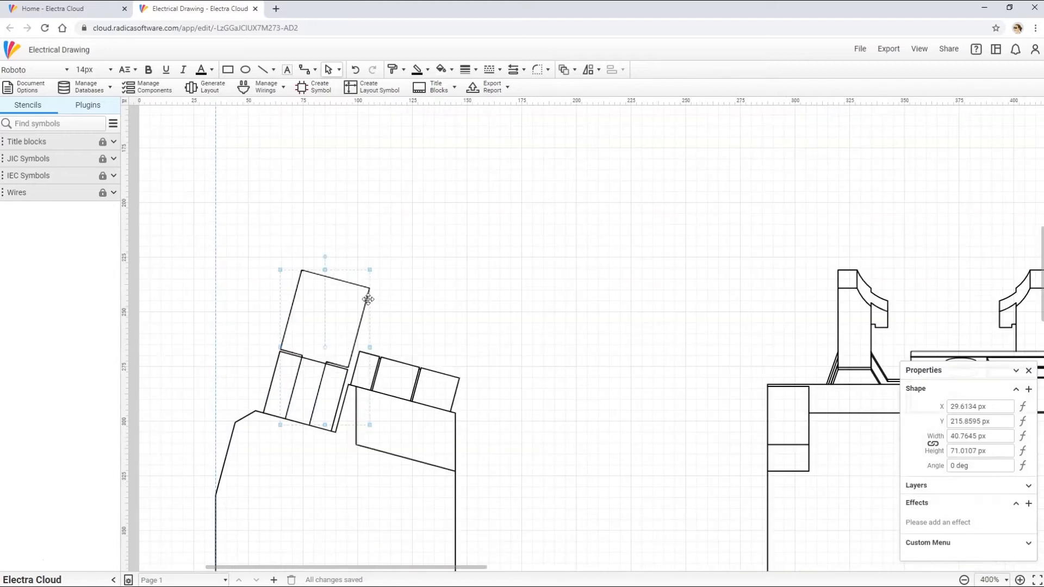
click(451, 69)
click(494, 143)
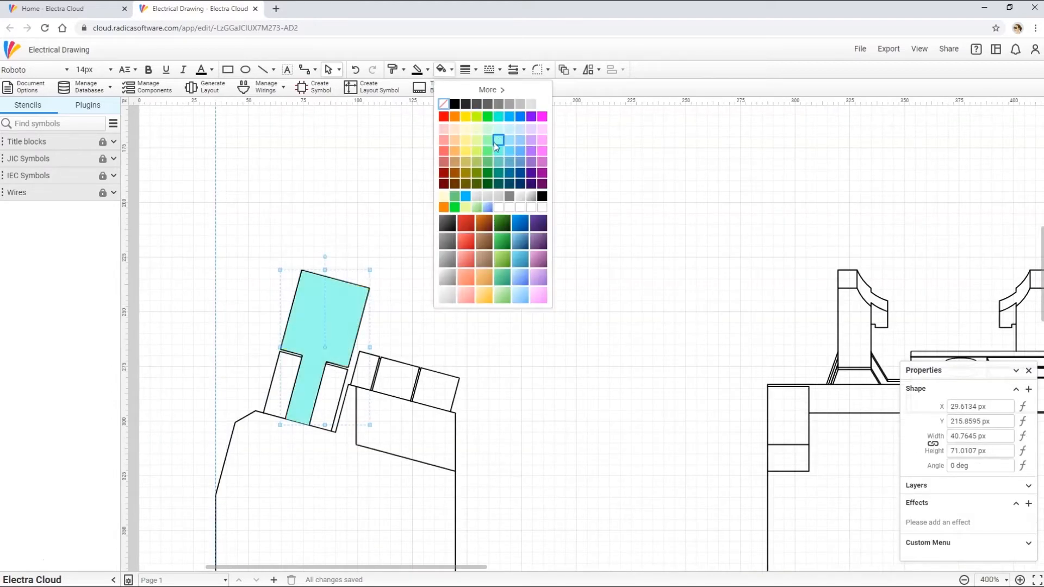
click(434, 182)
Delete all of the imported DXF geometry from the page
ctrl+scroll(484, 230, down, 2)
ctrl+scroll(485, 235, down, 2)
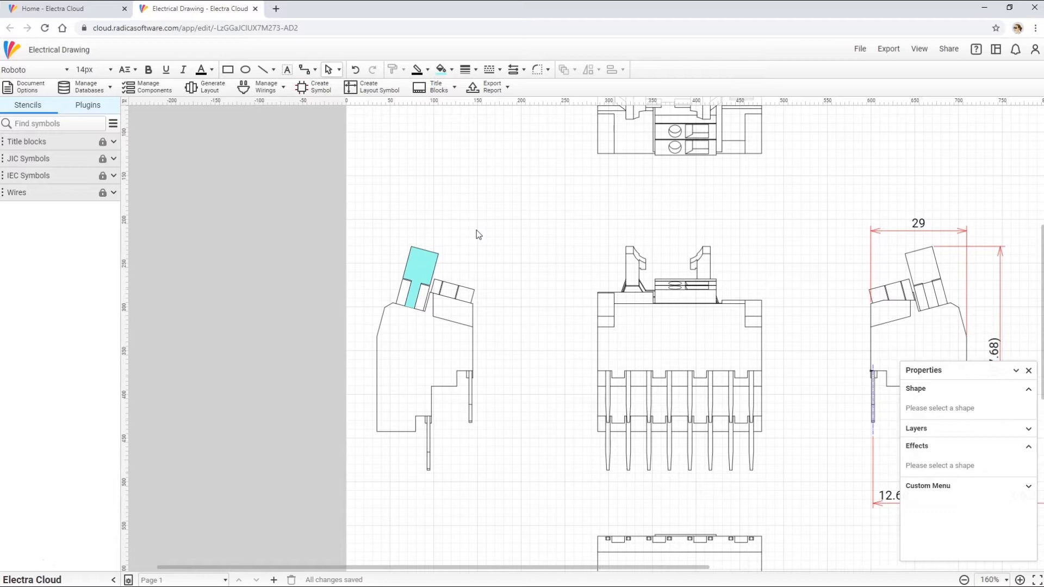
key(ctrl+a)
key(Delete)
click(1038, 580)
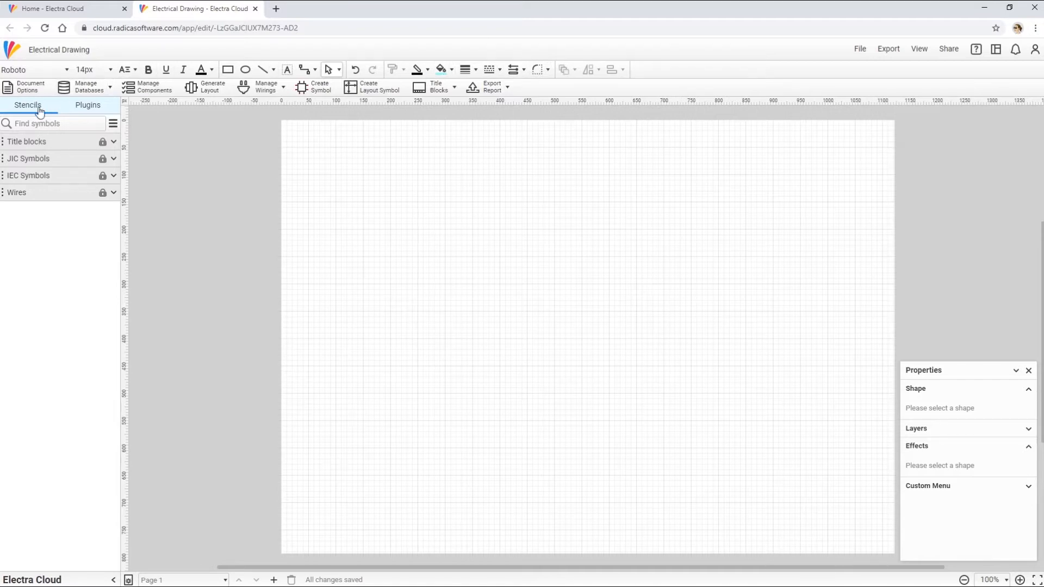
Look at the available plugin groups and return to the symbol stencils
click(109, 111)
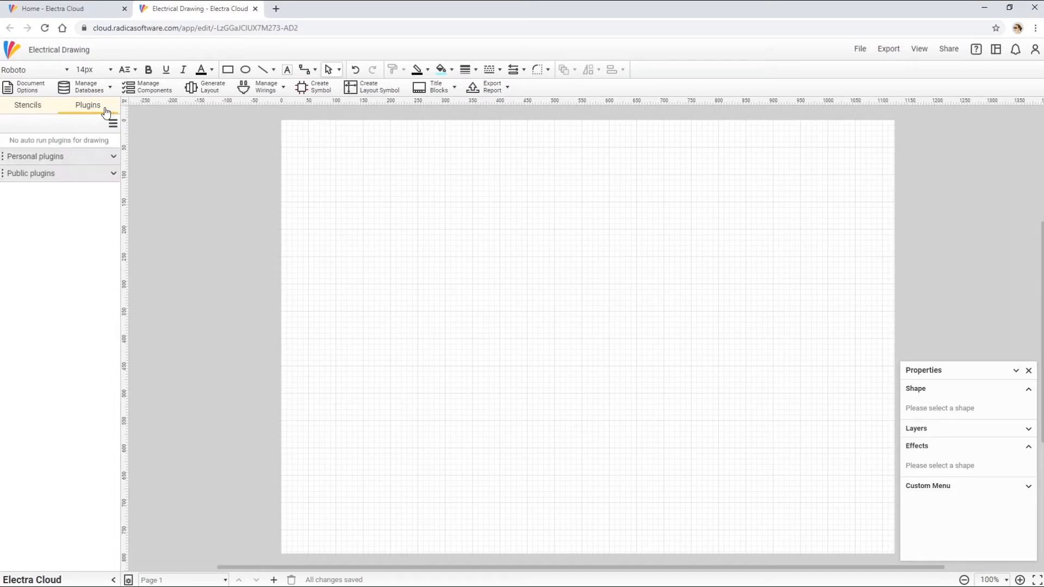
click(41, 107)
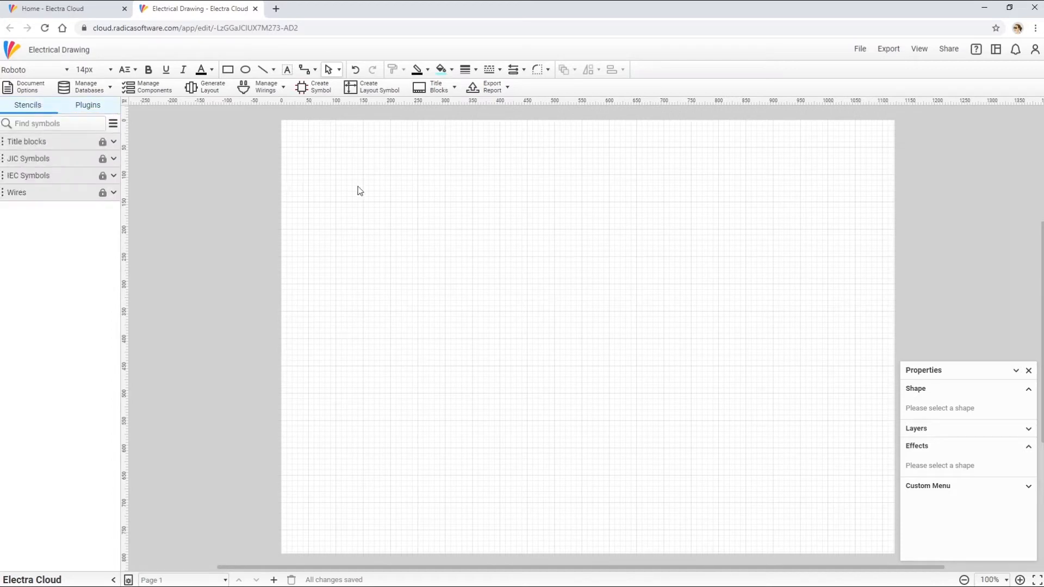
mouse_move(937, 369)
mouse_down()
mouse_move(946, 311)
mouse_move(944, 369)
mouse_up()
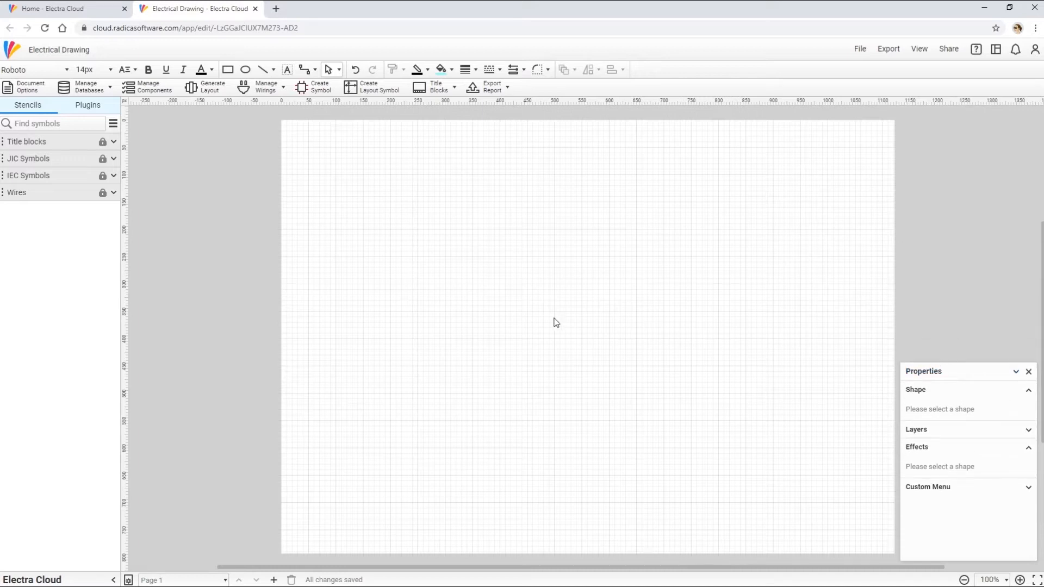
Review the page setup's size, orientation, scale and measurement units, and accept the existing settings
click(129, 581)
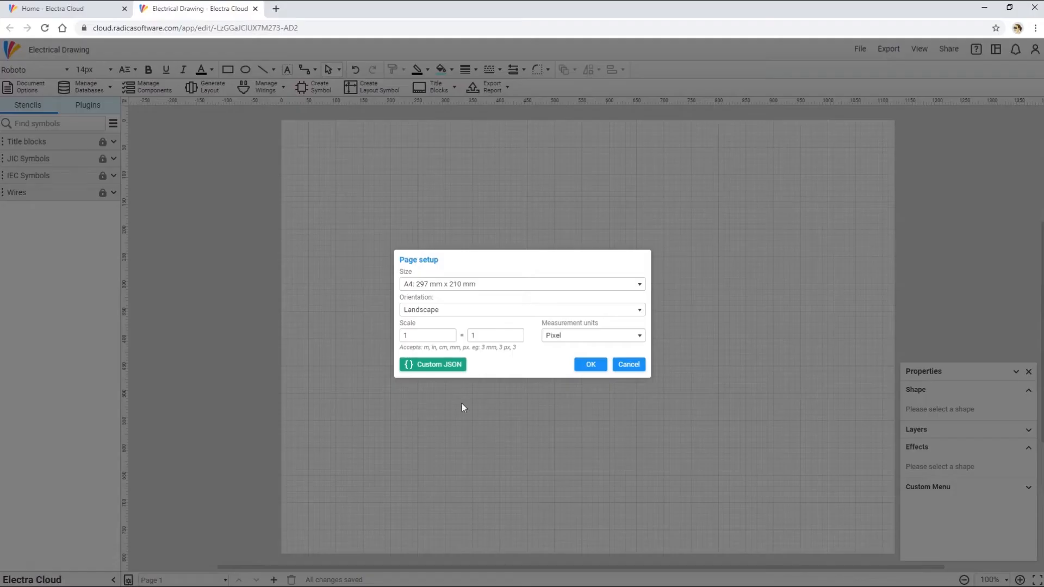
click(600, 365)
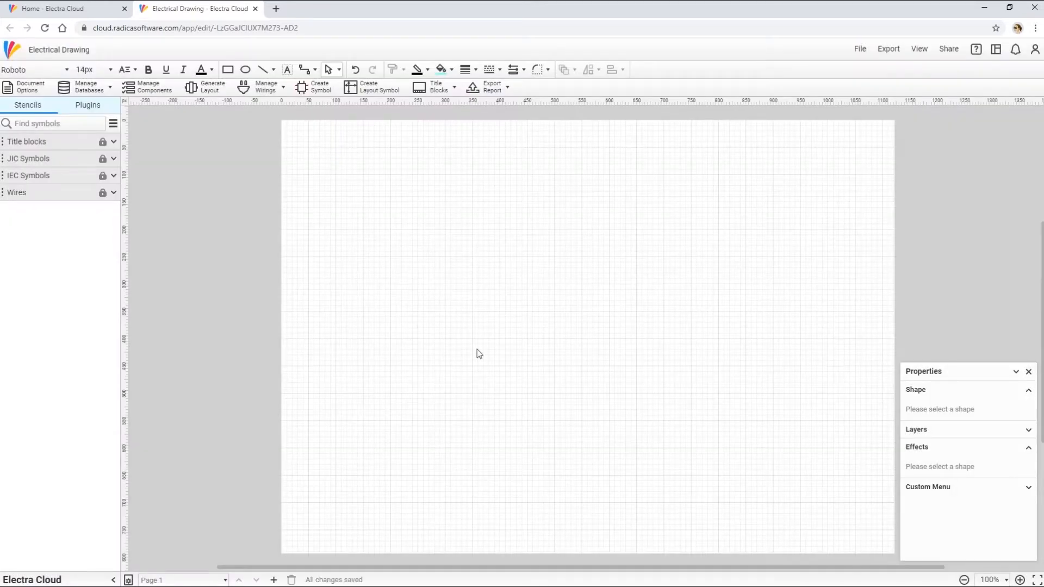
Browse the Title blocks stencil and place the Horizontal Title Block A4 (px) on the page
click(47, 148)
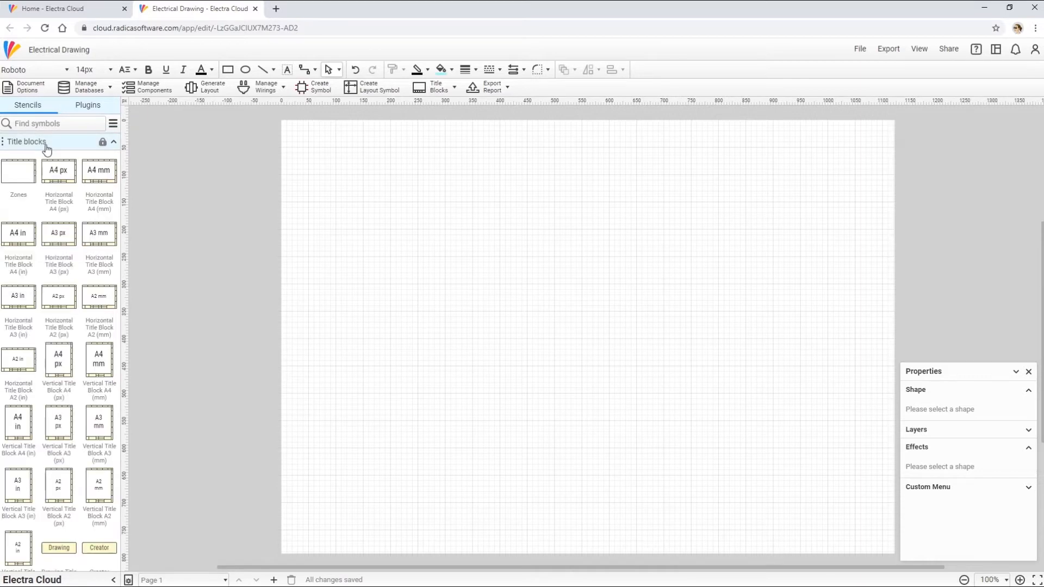
scroll(69, 359, down, 5)
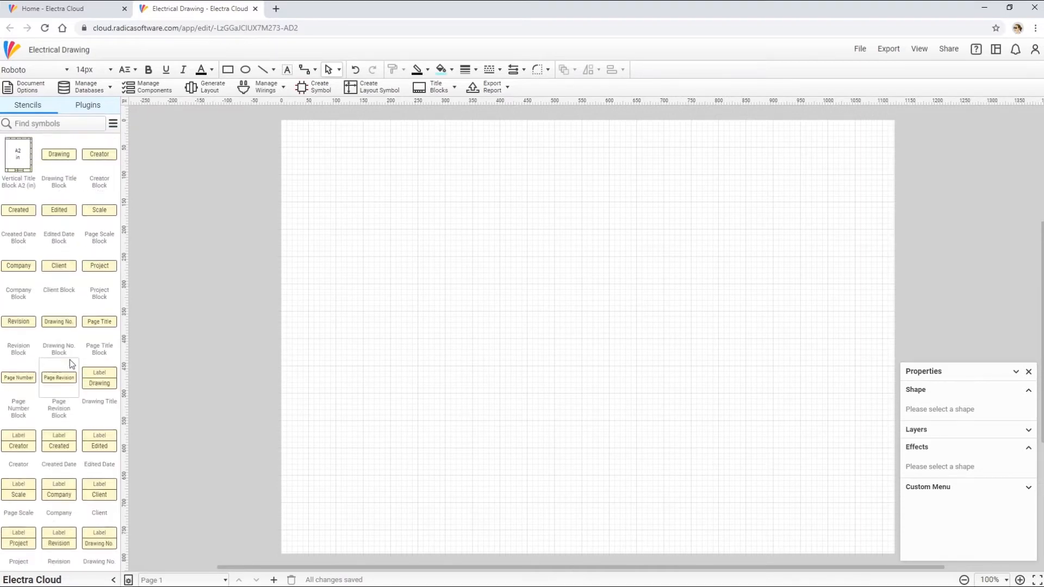
scroll(69, 359, up, 5)
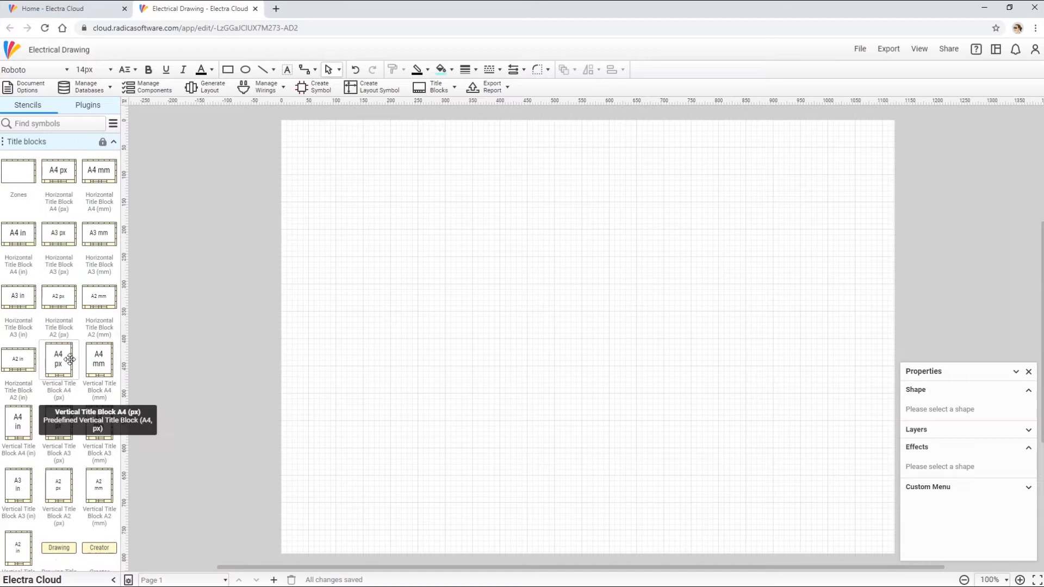
drag(63, 176, 499, 291)
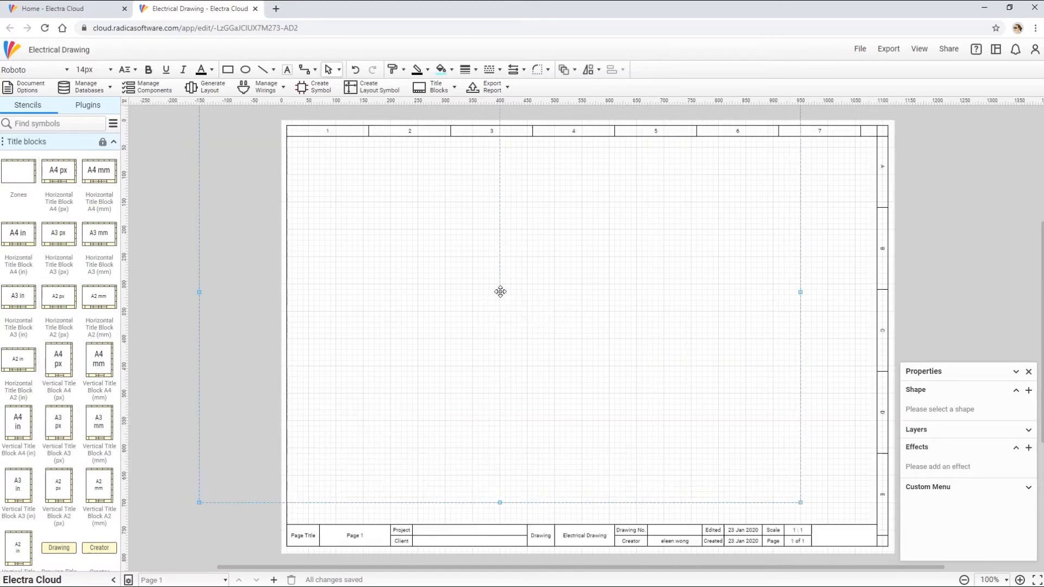
Check the options for creating a title block and inserting title block data
click(501, 292)
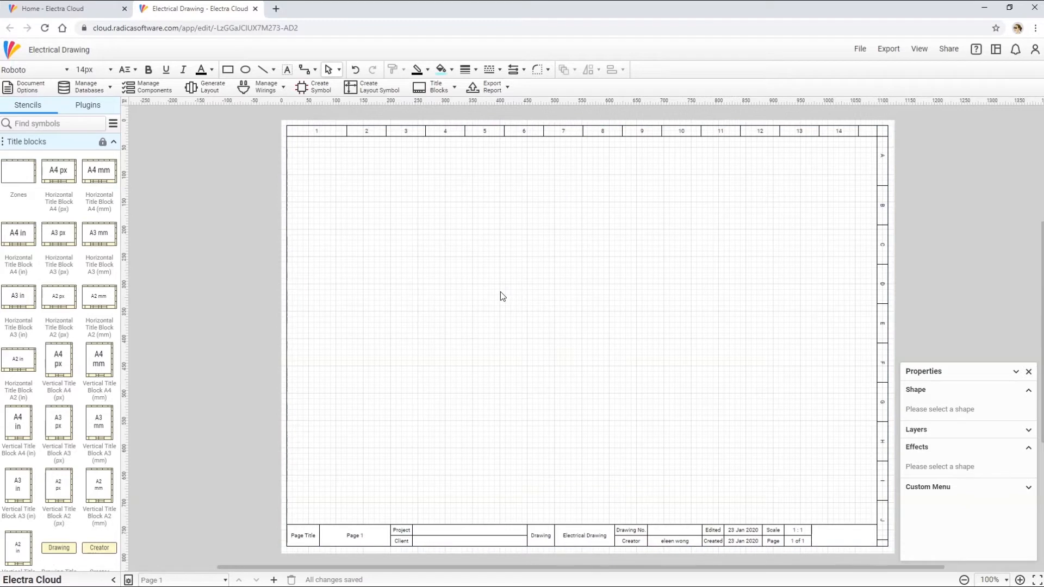
click(454, 88)
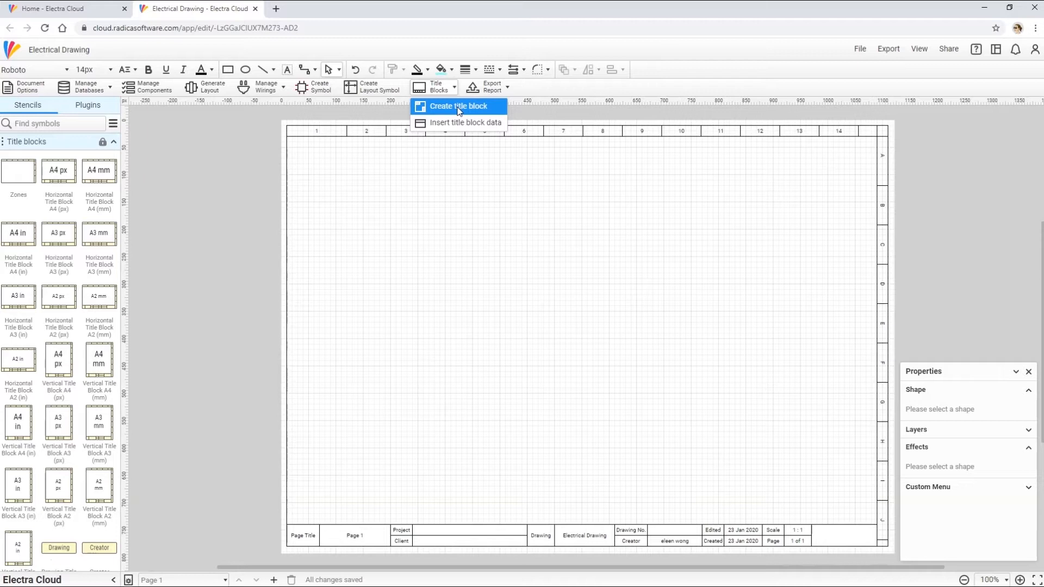
key(ctrl+z)
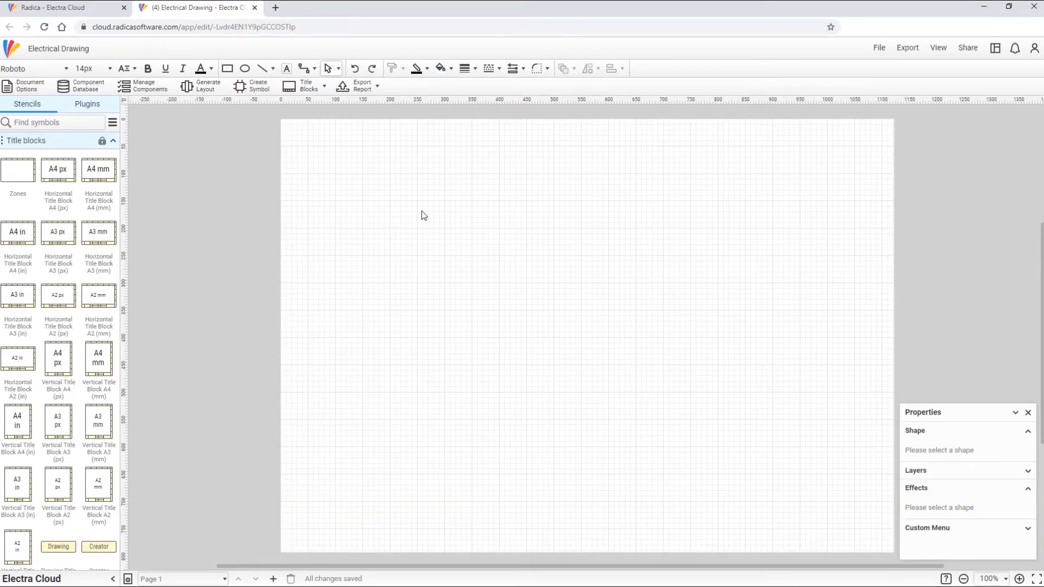
Replace the Title blocks stencil with the JIC Symbols stencil and place a Circuit Breaker 3P on the page
click(70, 144)
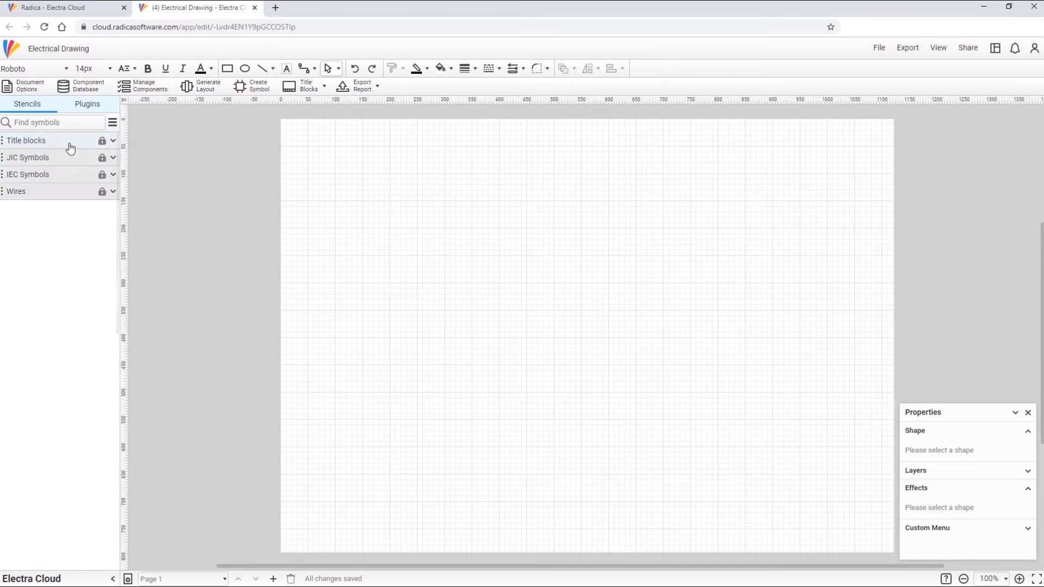
click(71, 158)
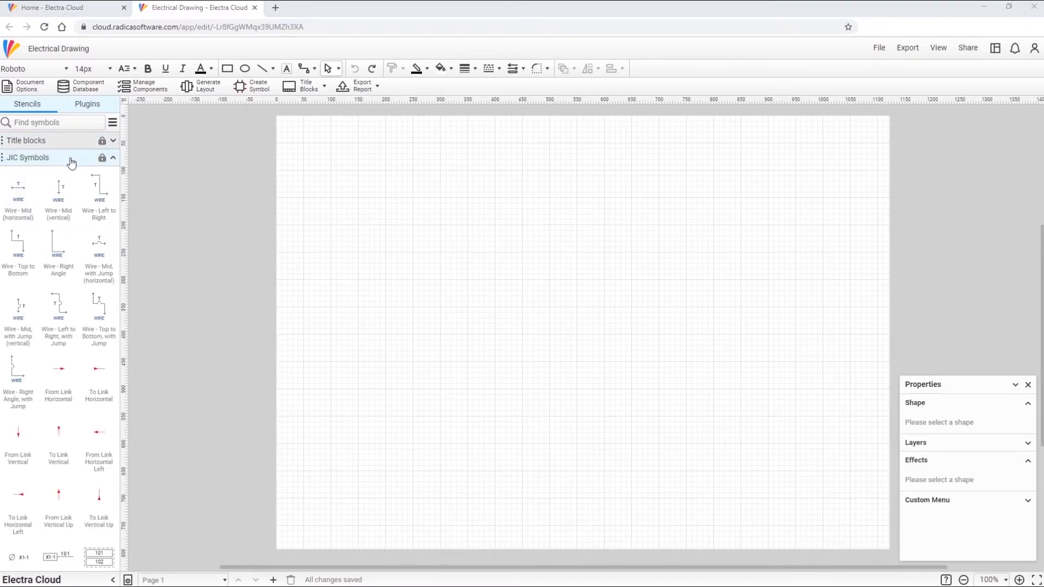
scroll(67, 224, down, 10)
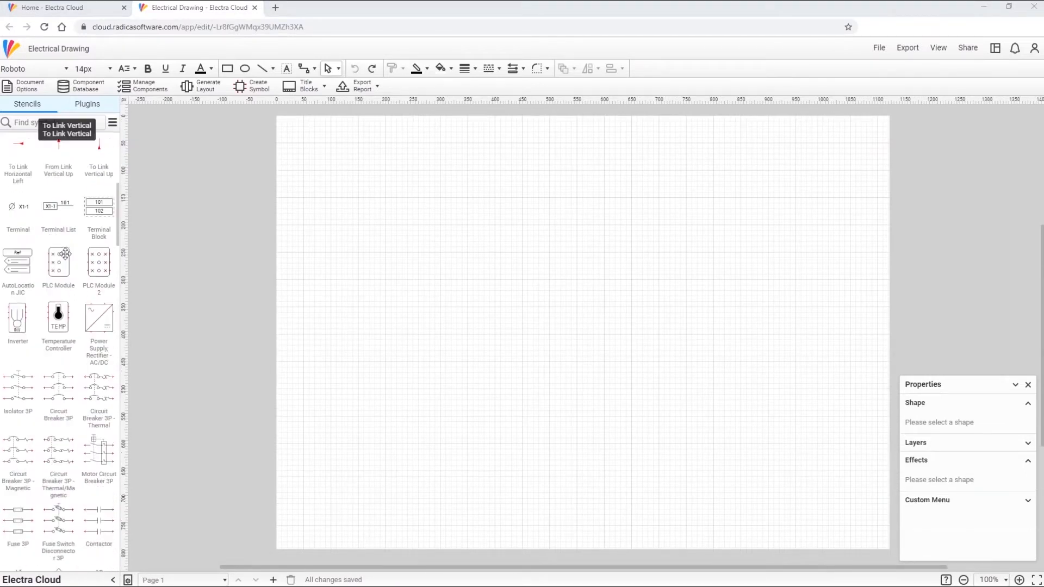
drag(63, 308, 390, 317)
ctrl+scroll(389, 317, up, 5)
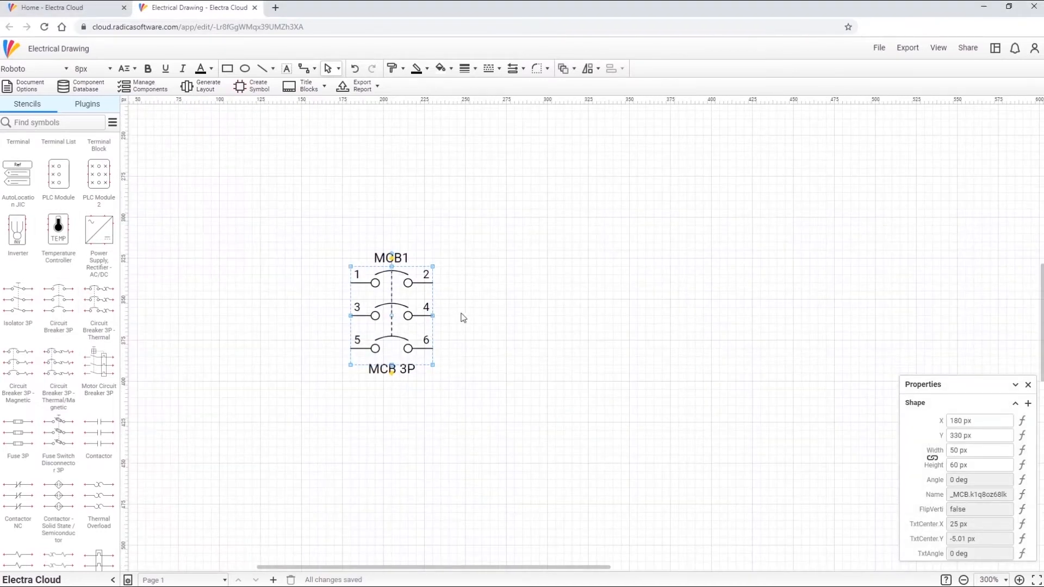
click(463, 318)
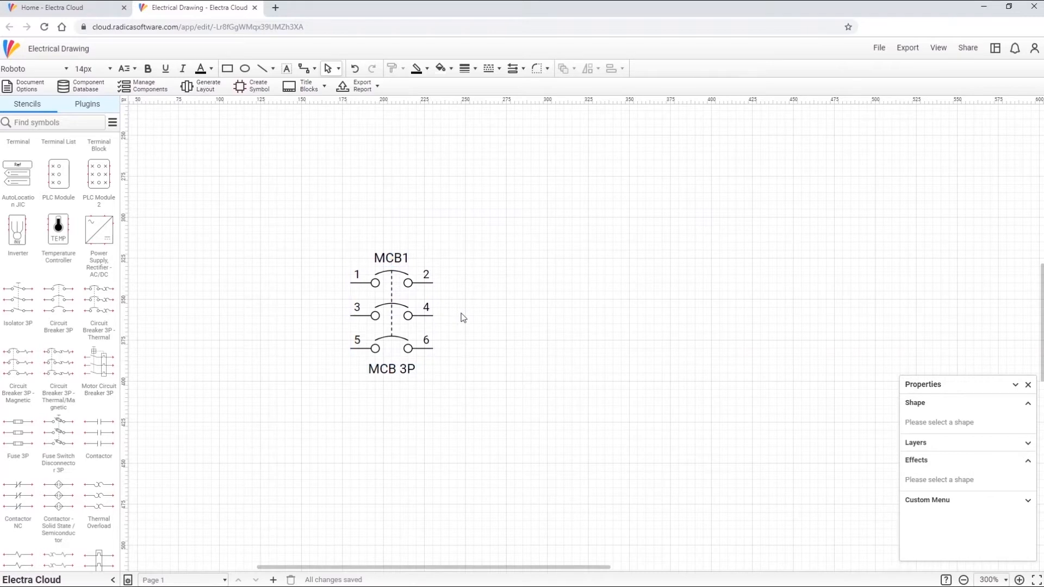
Try the vertical orientation on the placed circuit breaker and return it to horizontal
click(409, 283)
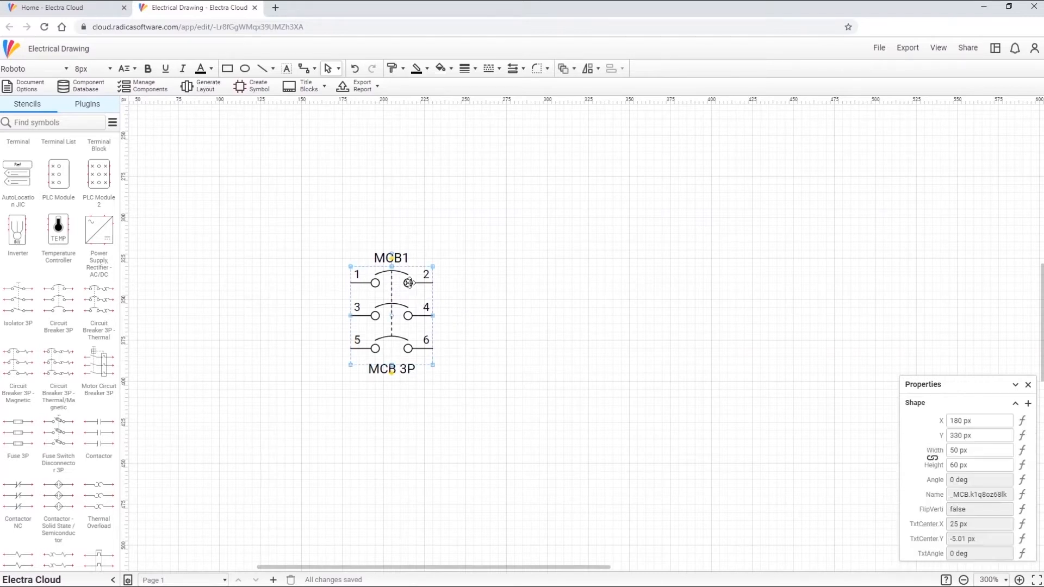
right_click(409, 282)
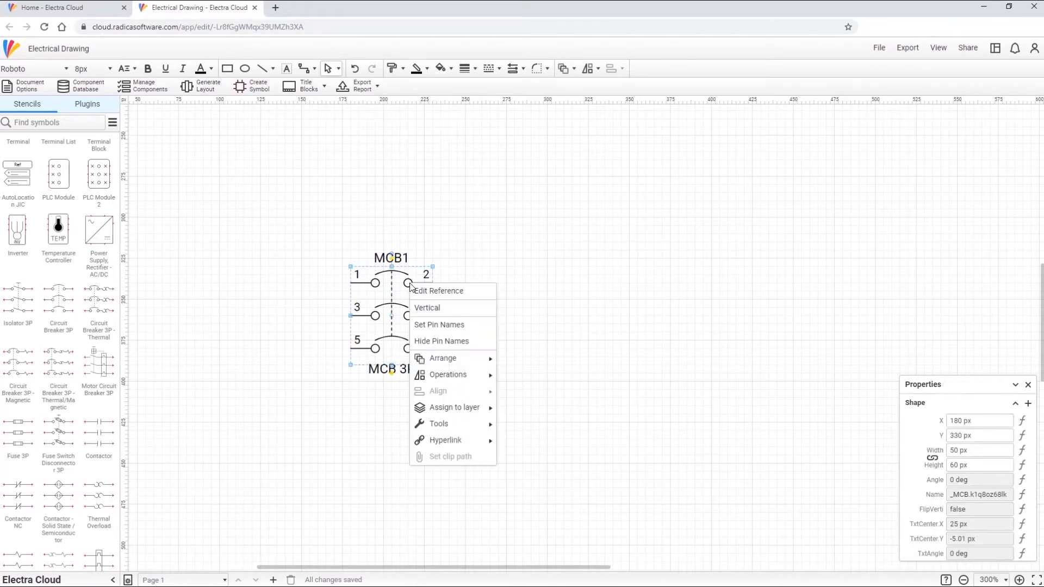
click(427, 309)
right_click(428, 302)
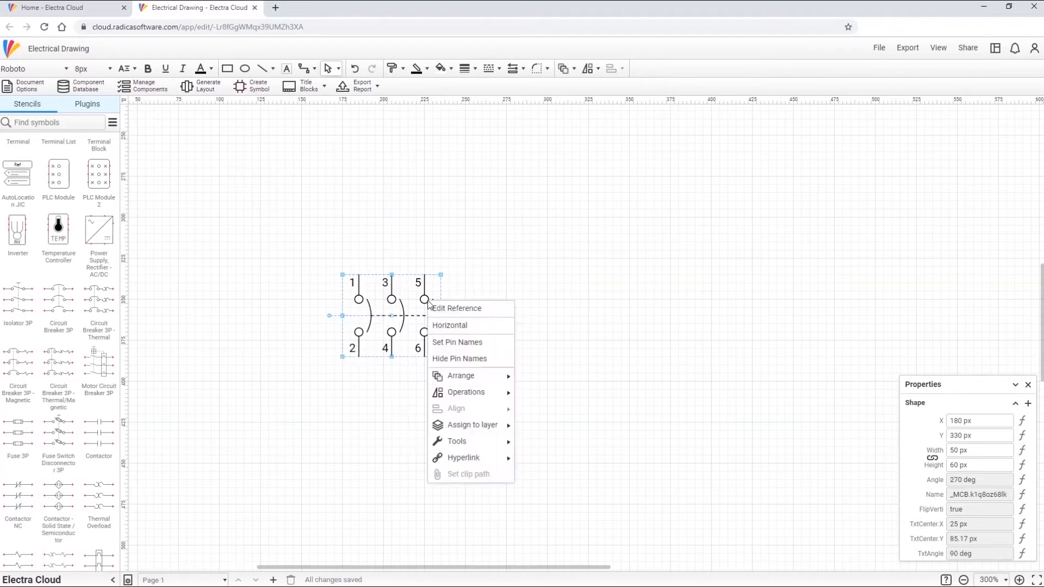
click(433, 325)
Set the circuit breaker to vertical and move its MCB1 reference label upward and its MCB 3P description below the symbol
right_click(409, 282)
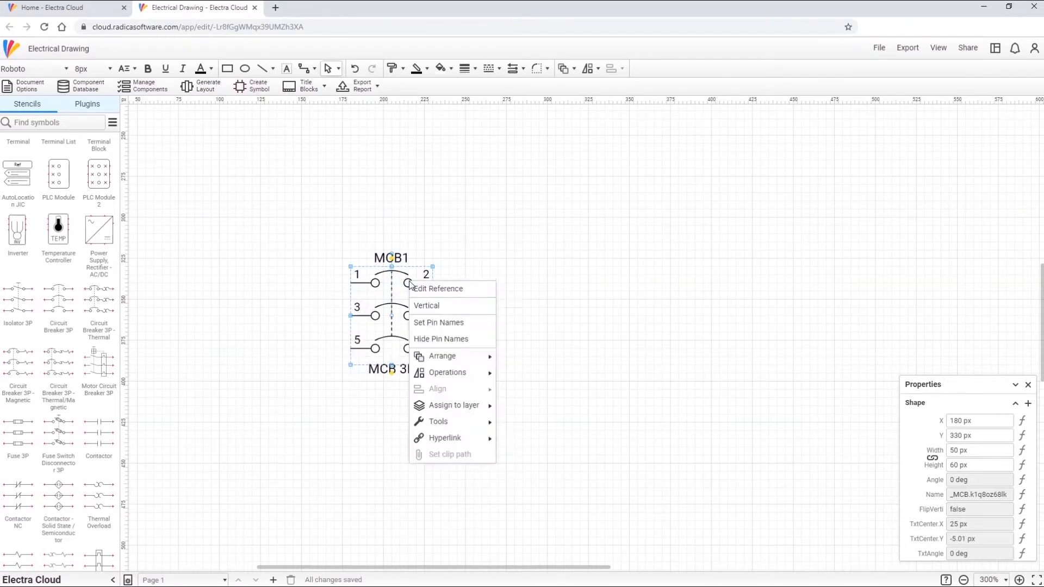
click(434, 304)
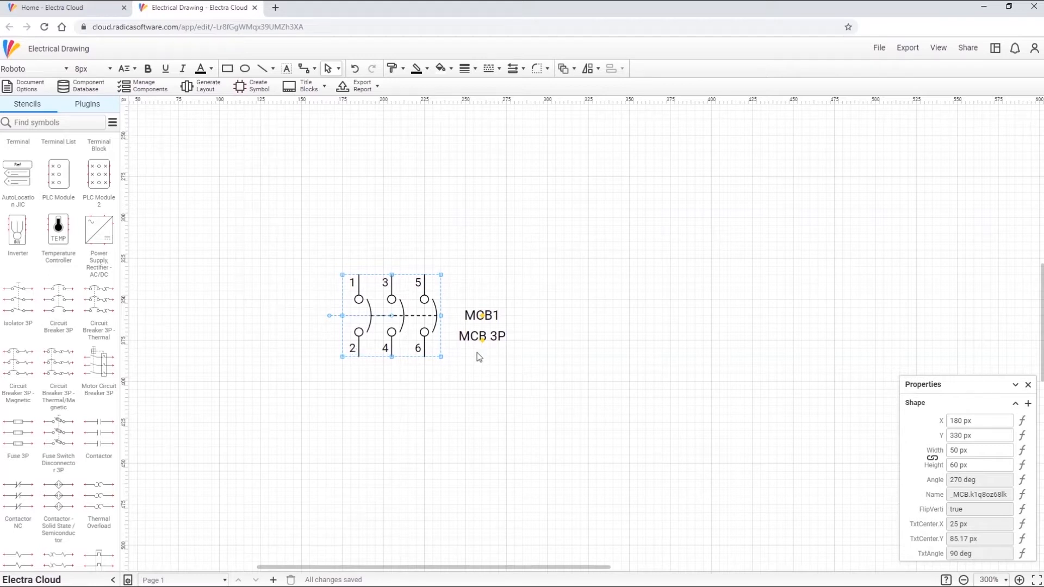
drag(482, 315, 469, 275)
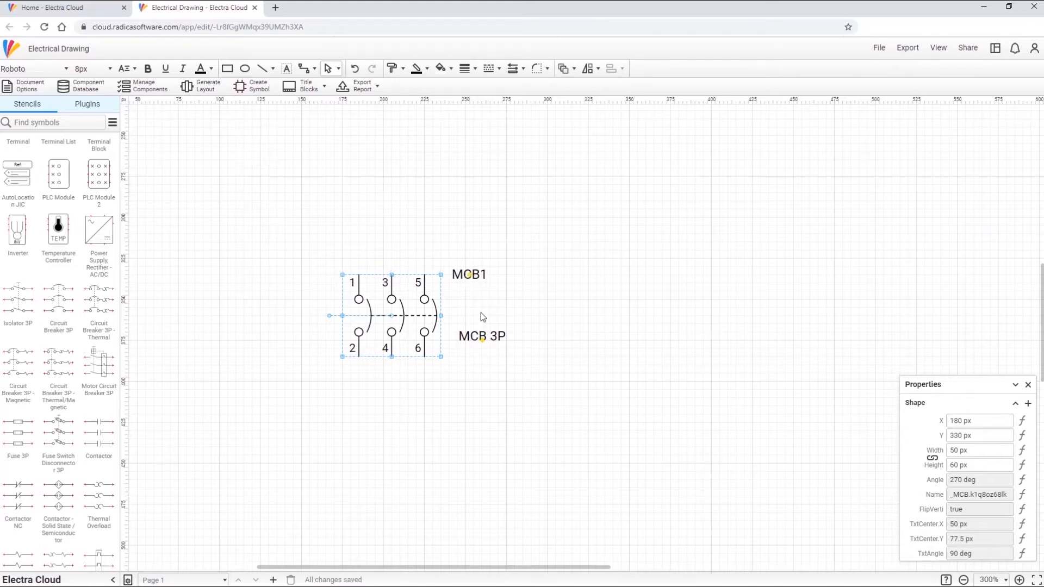
drag(483, 340, 433, 372)
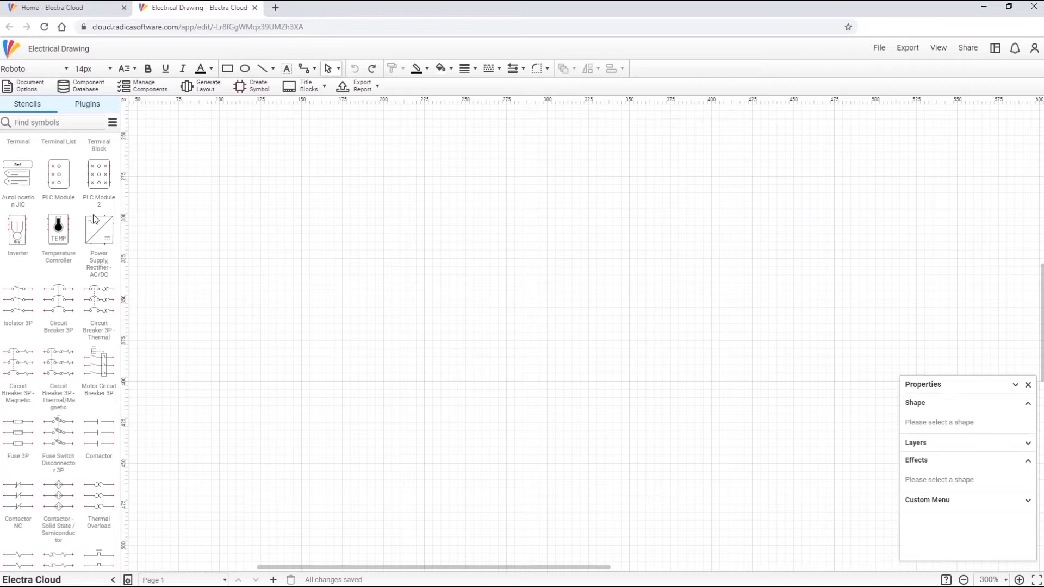
Search the symbol library for "motor" and go through the results
click(38, 123)
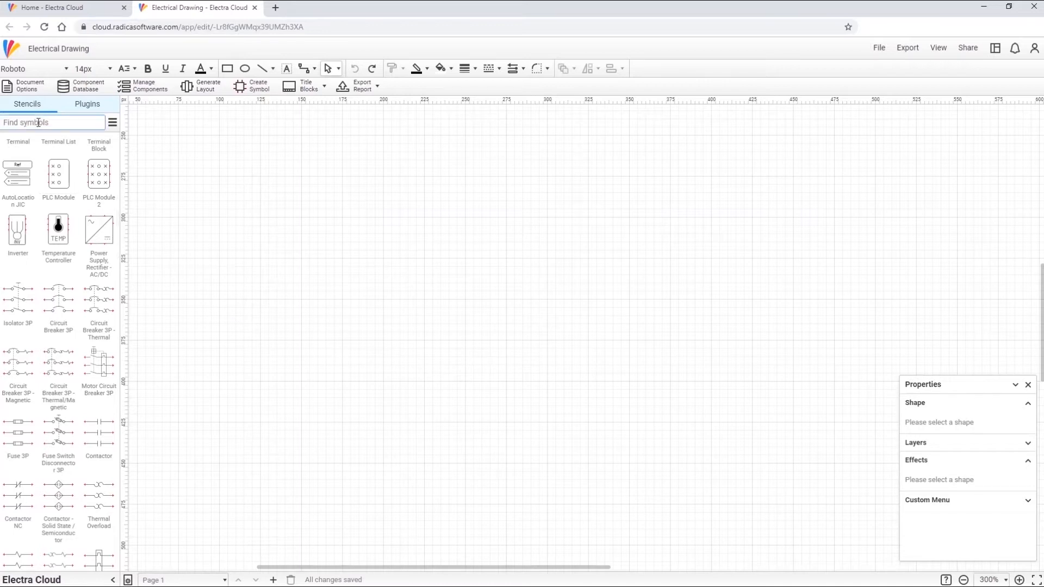
text(motor)
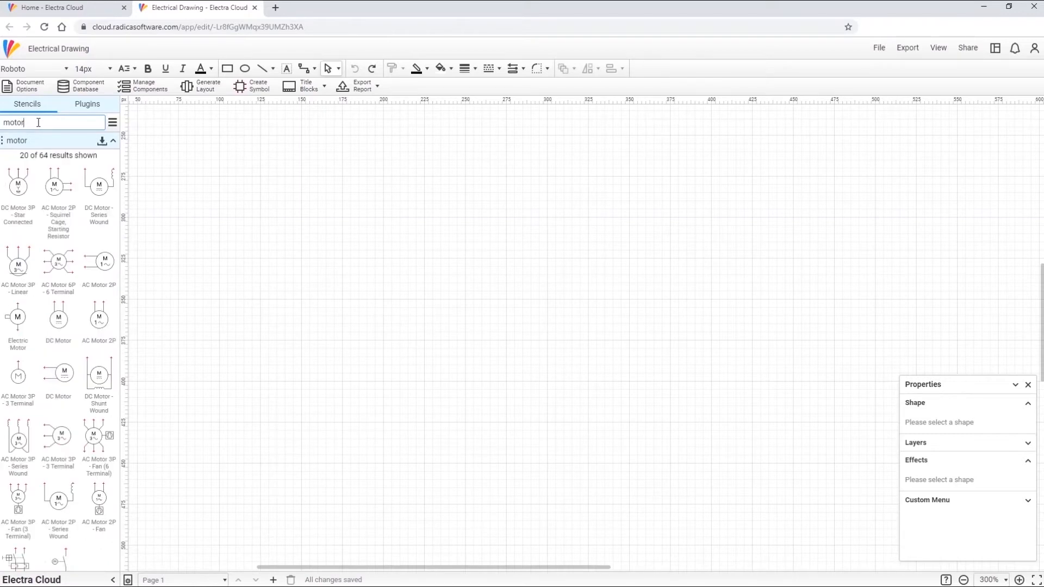
scroll(64, 186, down, 10)
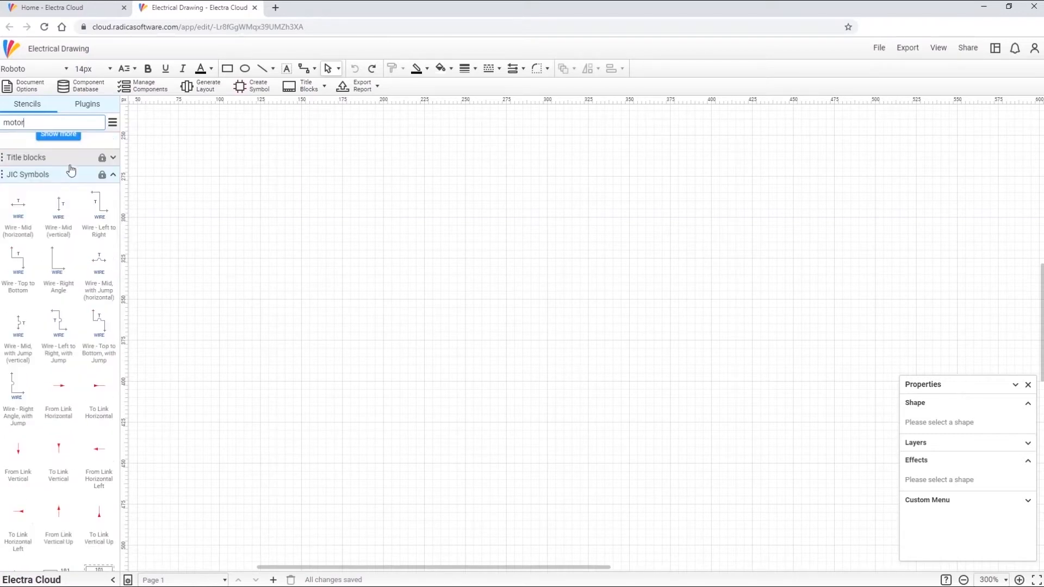
scroll(65, 162, up, 1)
Load more of the motor results, and save them as a stencil that is left collapsed
click(55, 180)
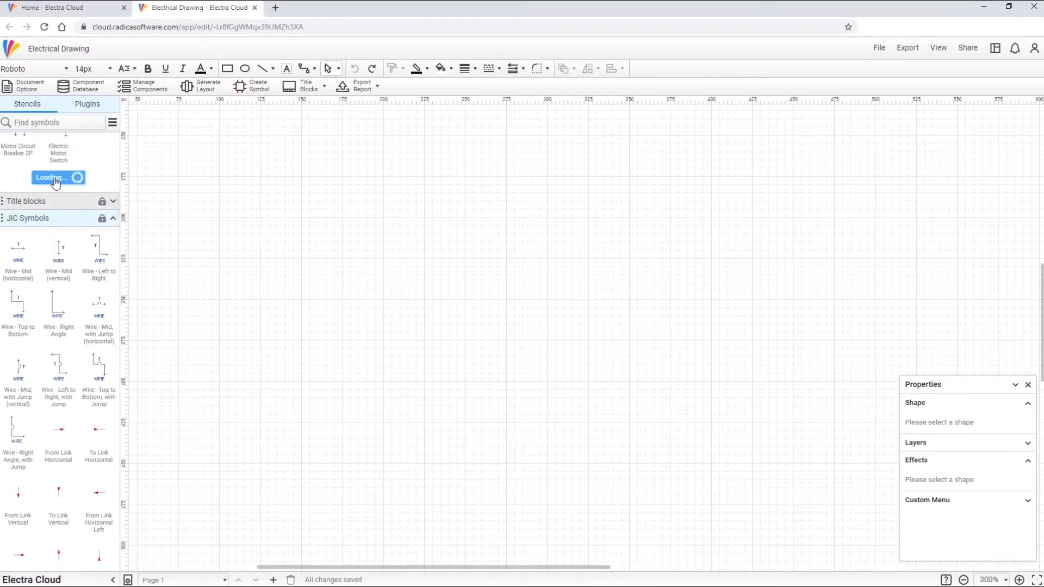
scroll(54, 202, up, 10)
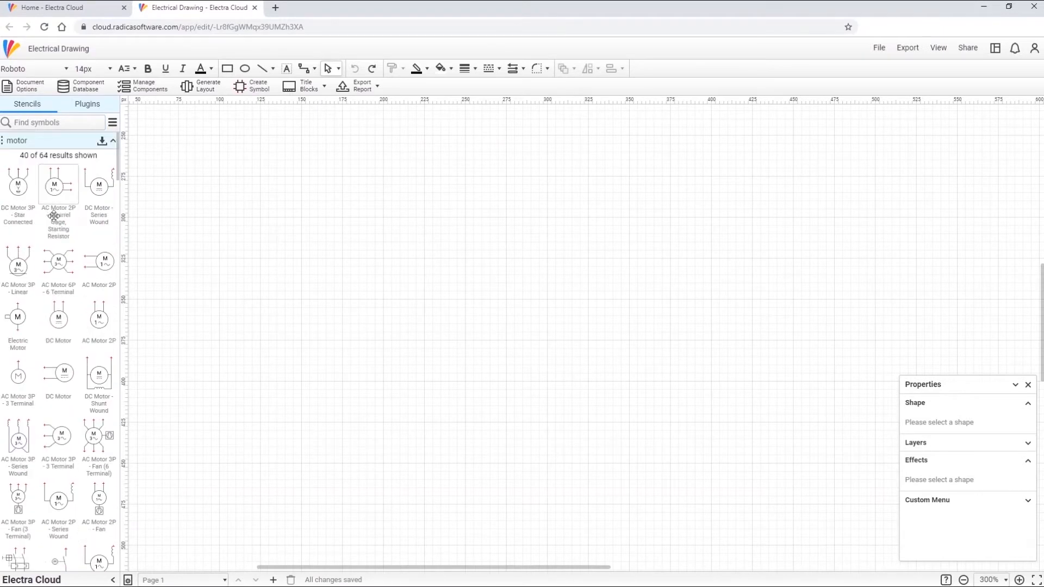
click(102, 143)
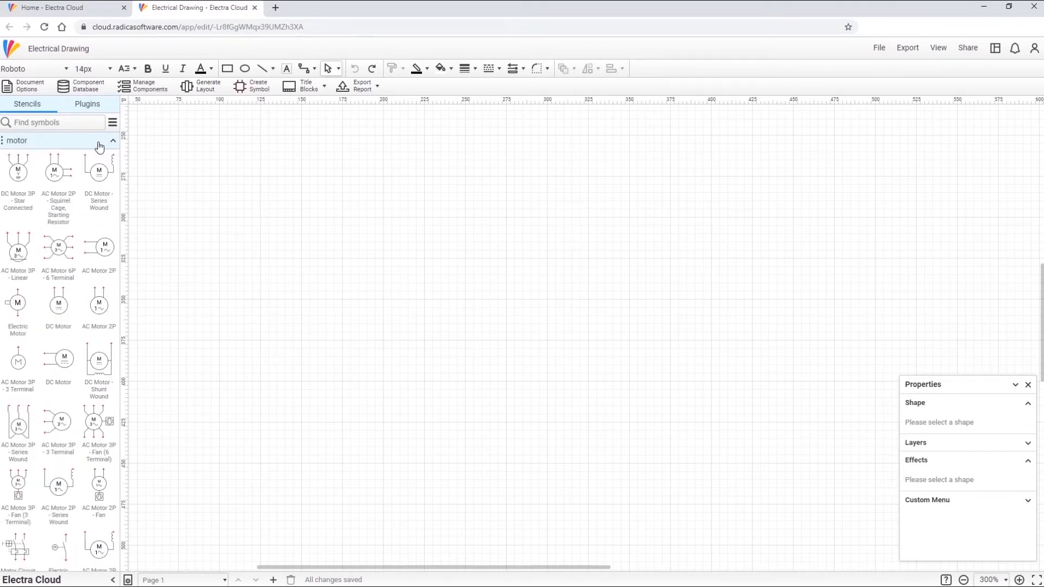
click(94, 146)
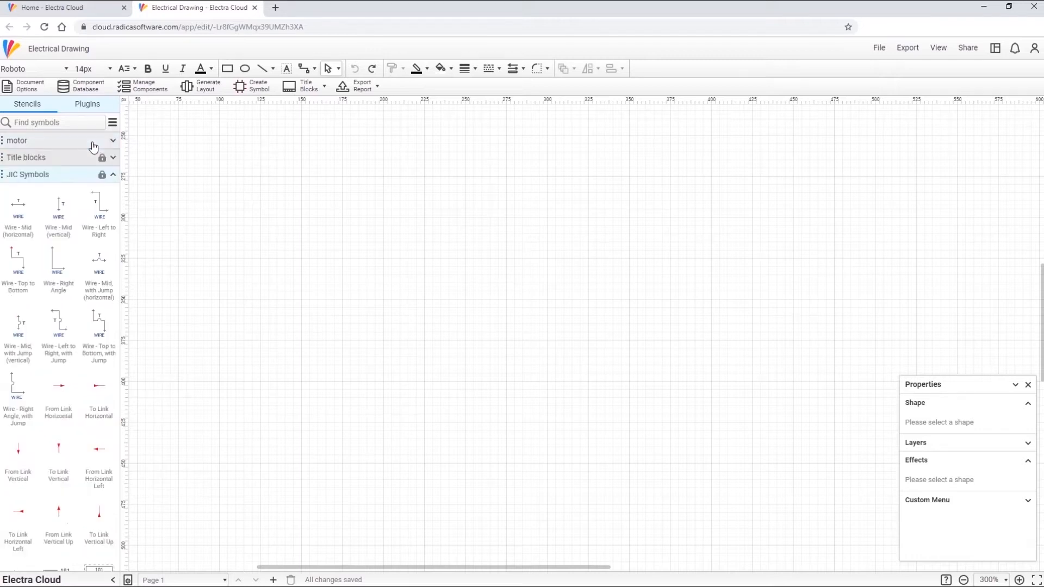
Place two Circuit Breaker 3P symbols from the JIC Symbols stencil side by side on the page
scroll(56, 298, down, 3)
scroll(54, 294, down, 3)
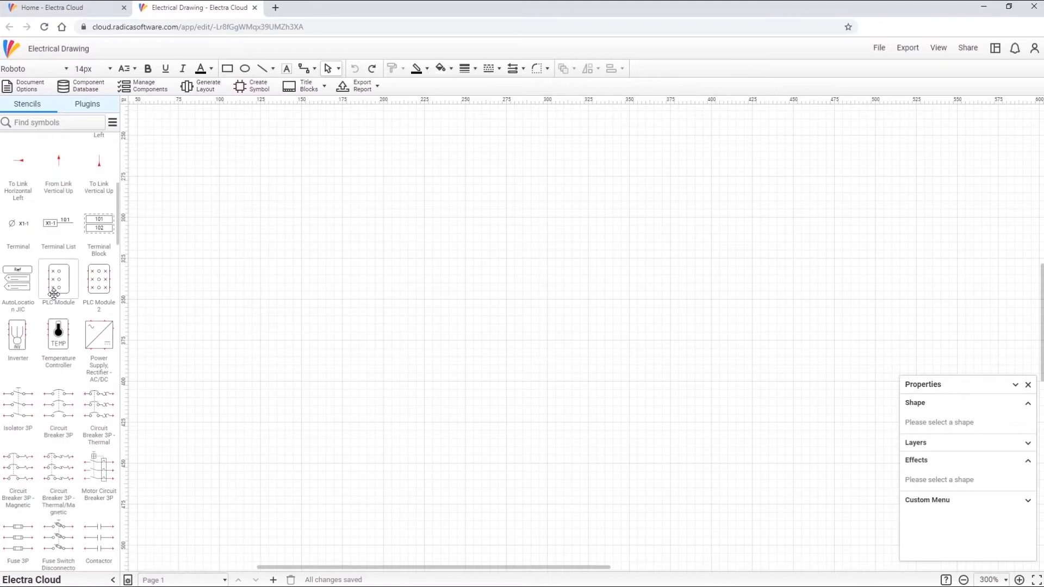
drag(58, 405, 274, 369)
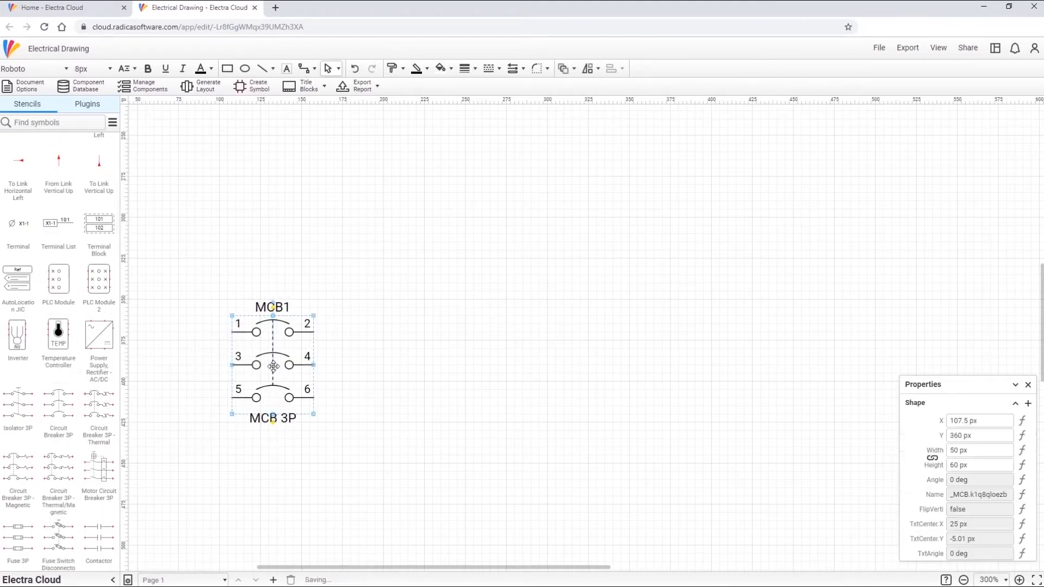
click(333, 368)
drag(58, 406, 386, 370)
click(477, 380)
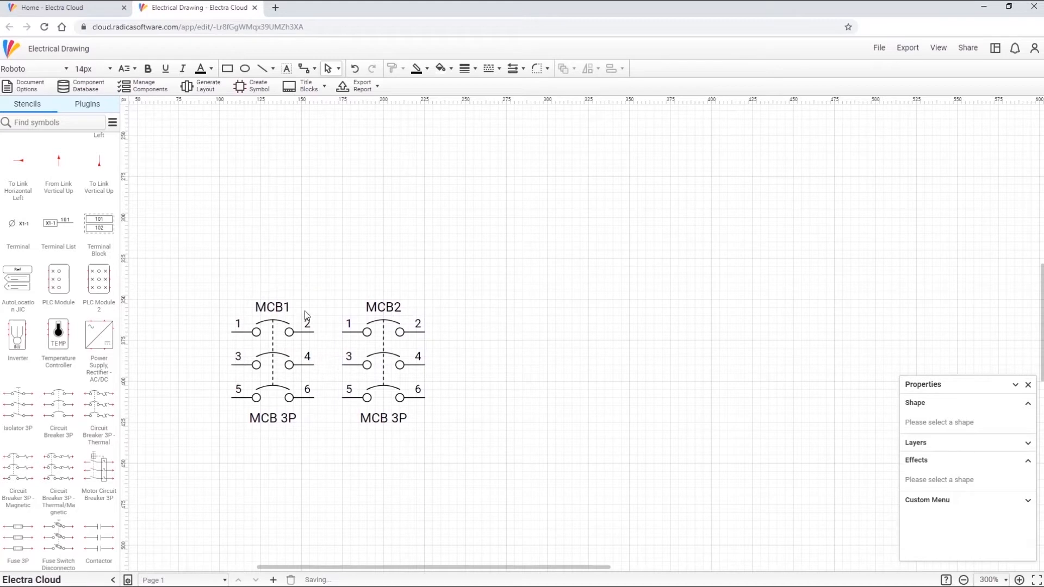
Duplicate the second circuit breaker to its right, level with the other two
click(414, 333)
drag(414, 333, 522, 337)
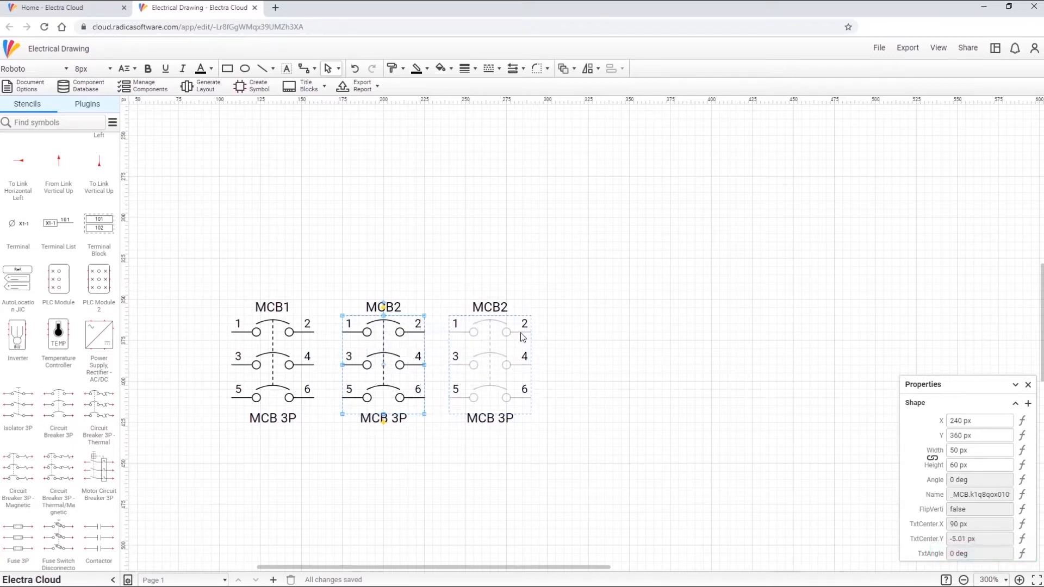
click(595, 352)
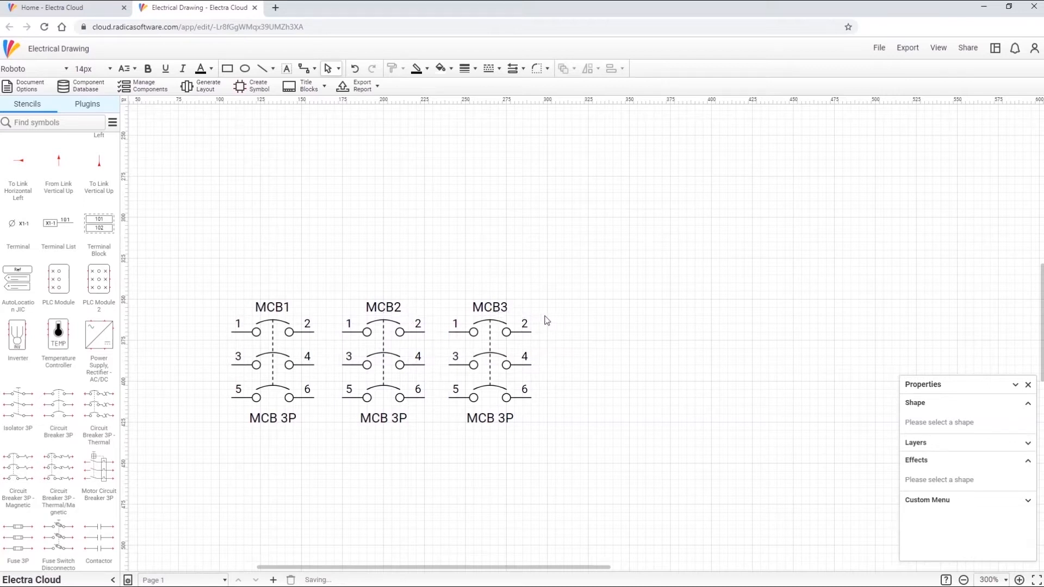
Change the third breaker's reference to Test 1 and duplicate that breaker to its right
click(498, 308)
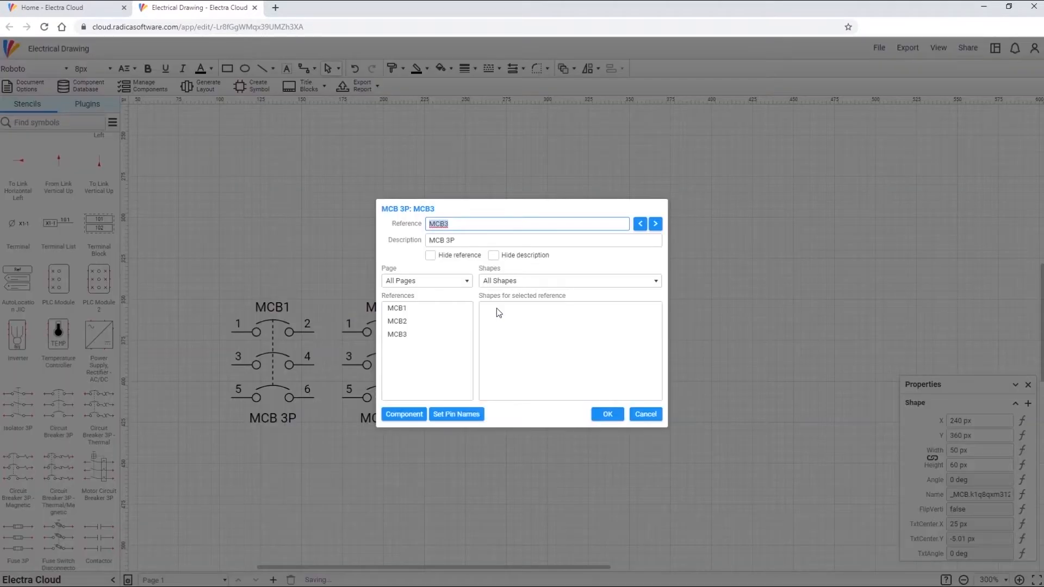
double_click(500, 308)
text(Test 1)
click(601, 414)
drag(520, 365, 617, 365)
click(678, 358)
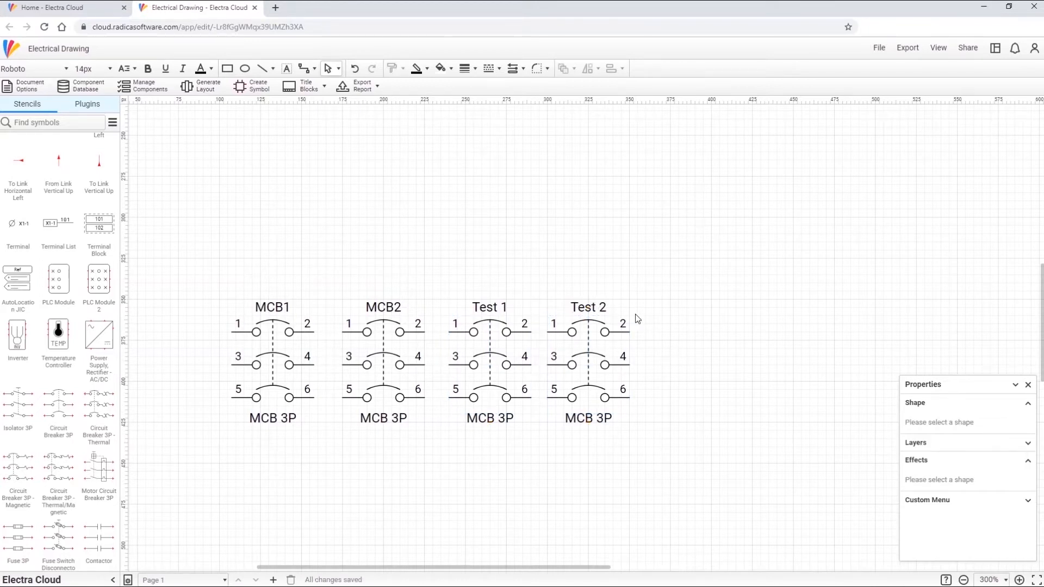
Place another symbol from the JIC Symbols stencil on the page below the row of breakers
scroll(66, 315, up, 8)
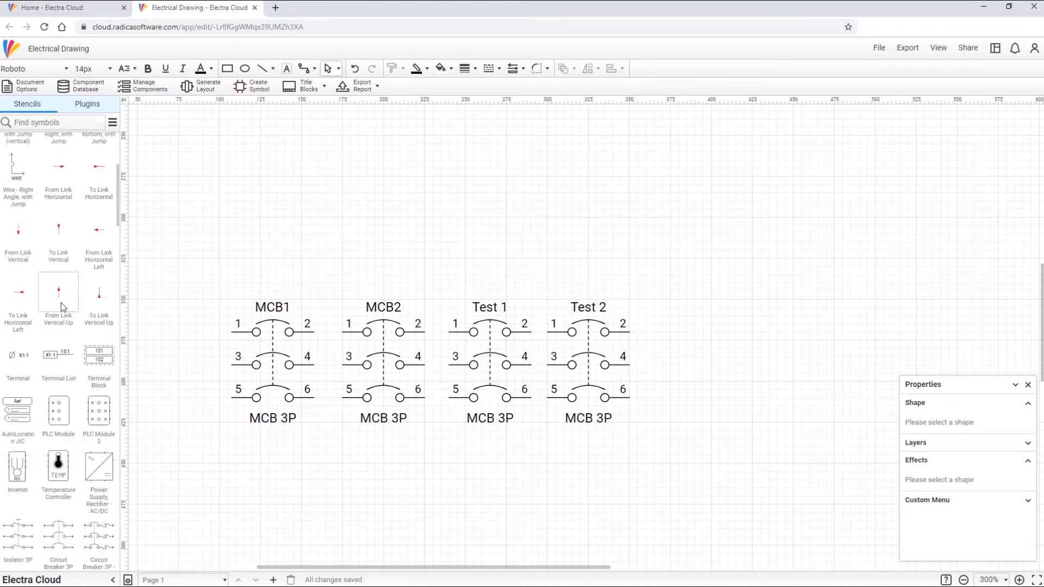
drag(34, 227, 504, 502)
click(540, 521)
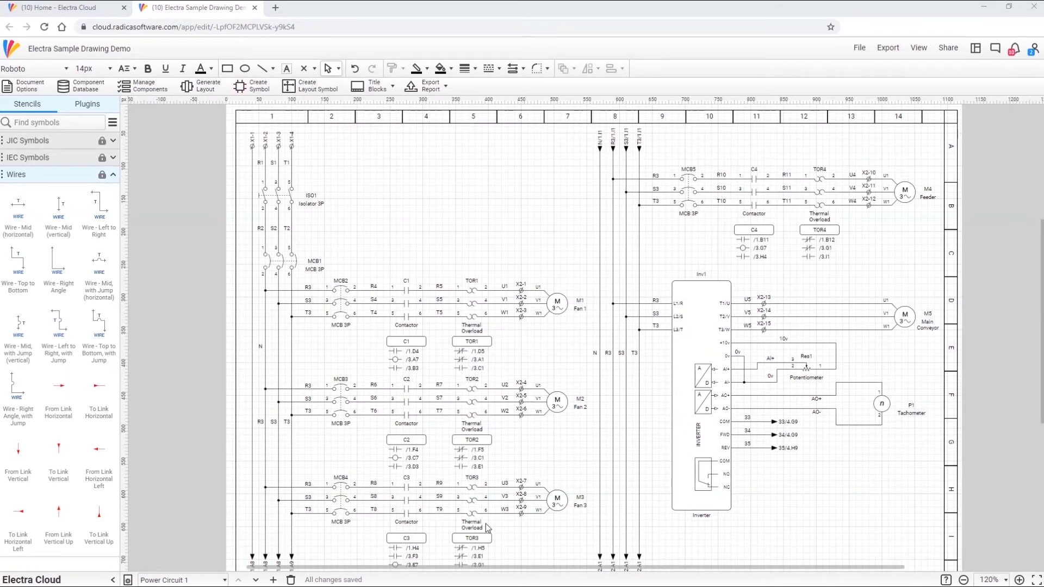
Open the reference settings of thermal overload TOR3 and inspect the shapes listed for references C1, C2 and C4
ctrl+scroll(485, 524, up, 5)
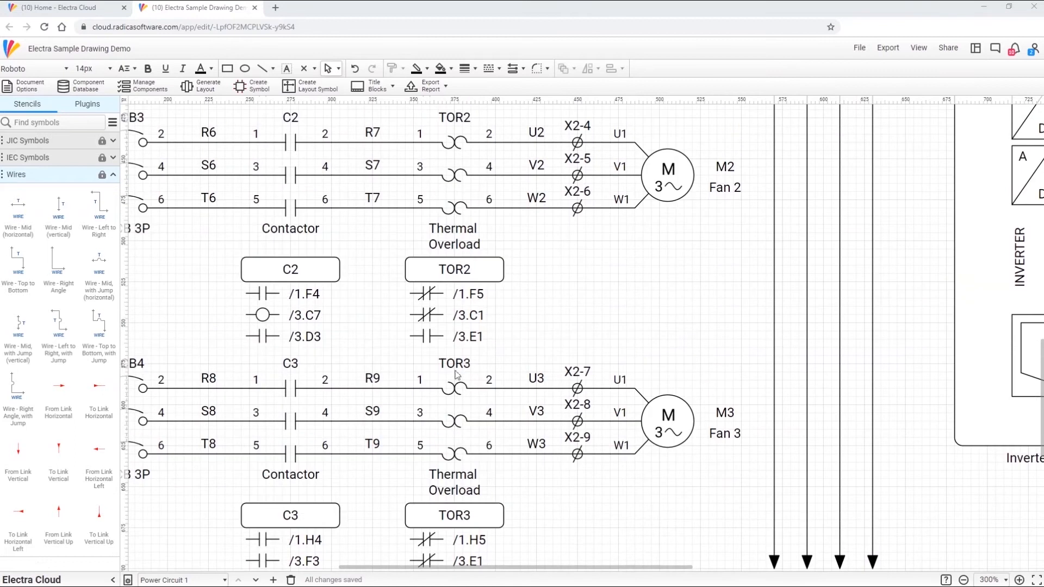
right_click(459, 396)
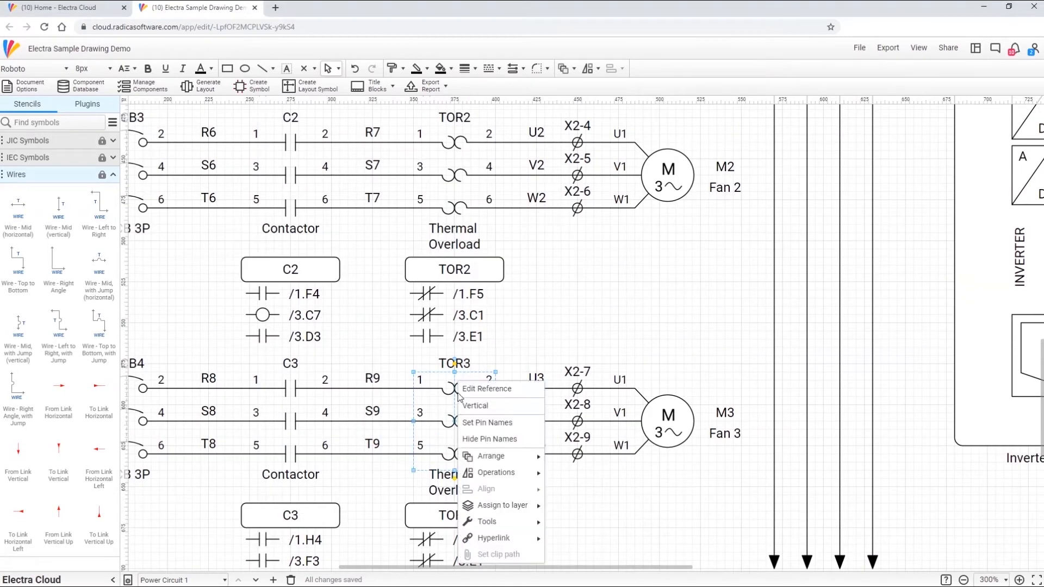
click(473, 388)
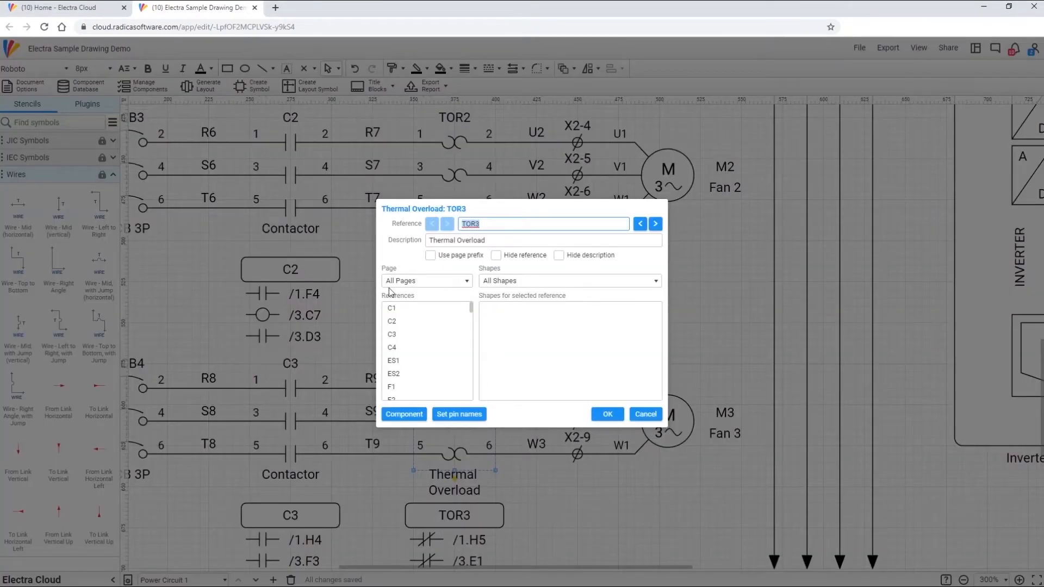
click(396, 311)
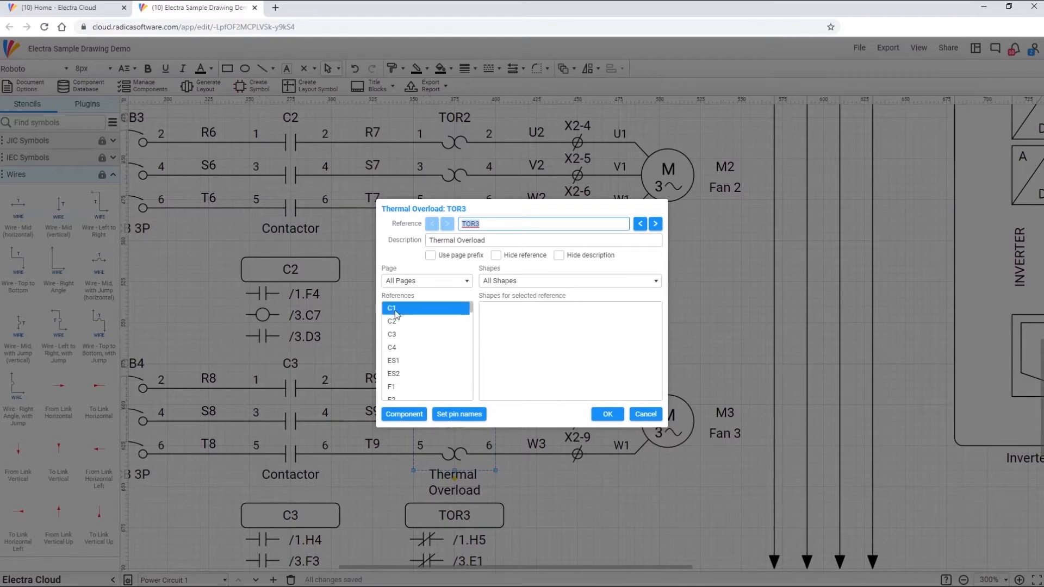
click(412, 373)
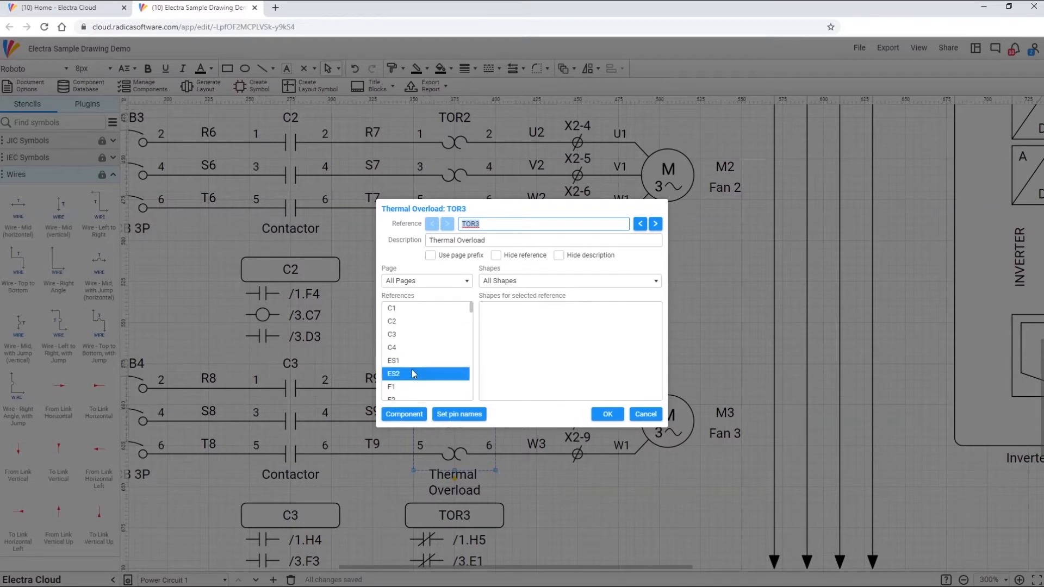
click(407, 310)
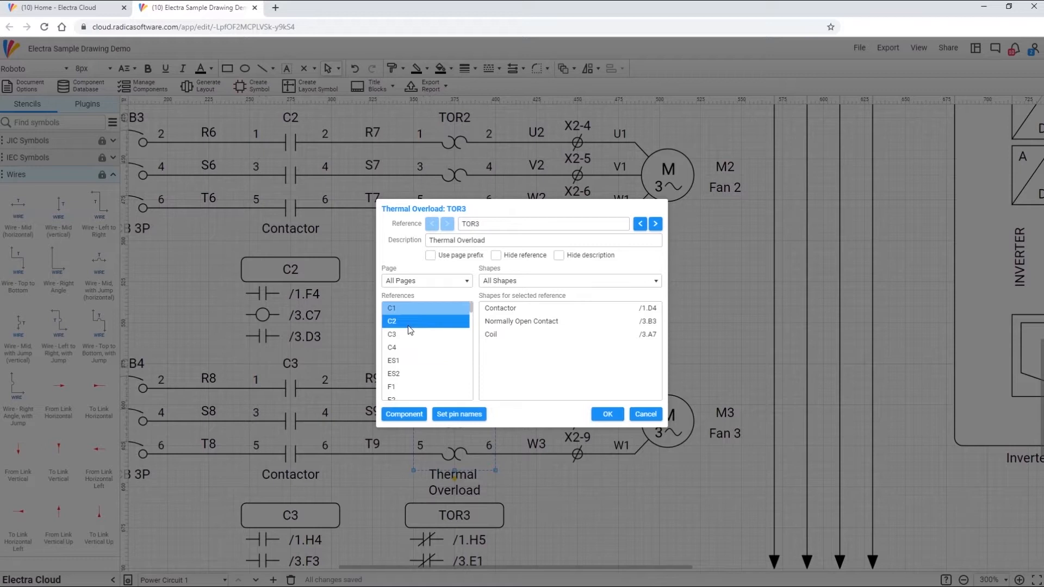
click(409, 322)
click(409, 347)
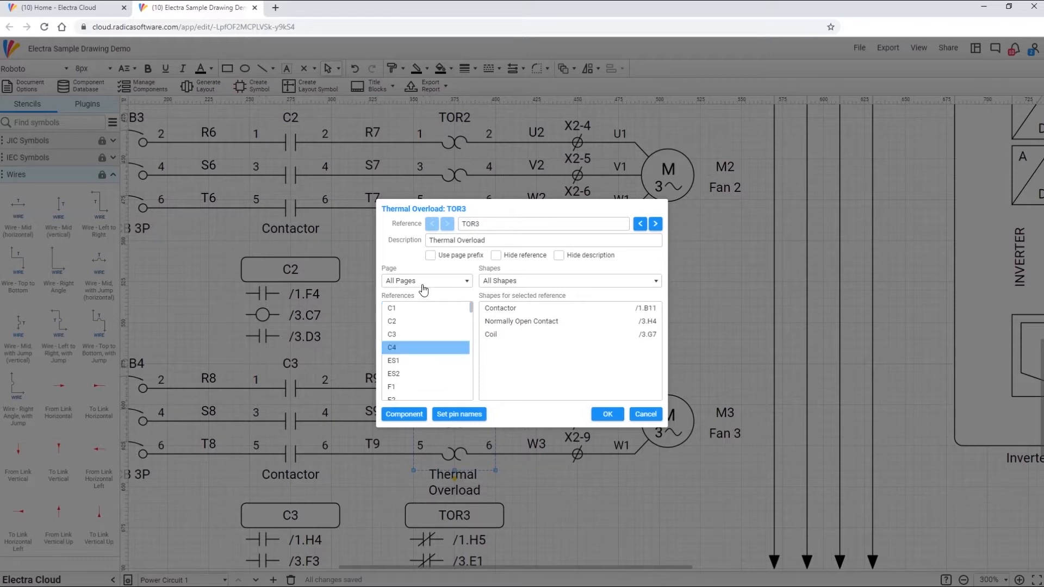
Review the page filter choices for references and examine the individual shapes sharing references C4 and C1
click(425, 284)
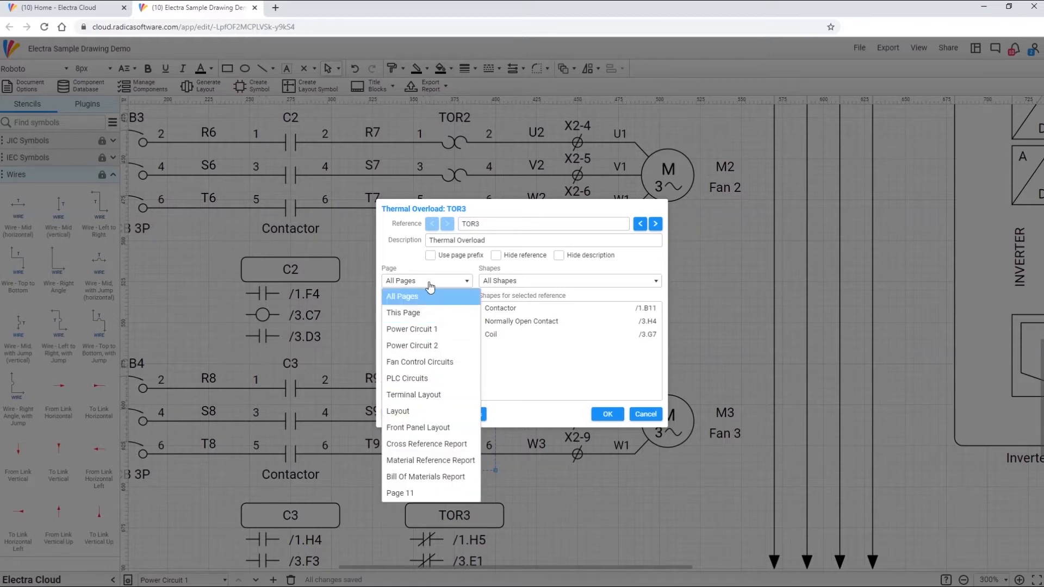
click(429, 283)
click(505, 321)
click(505, 309)
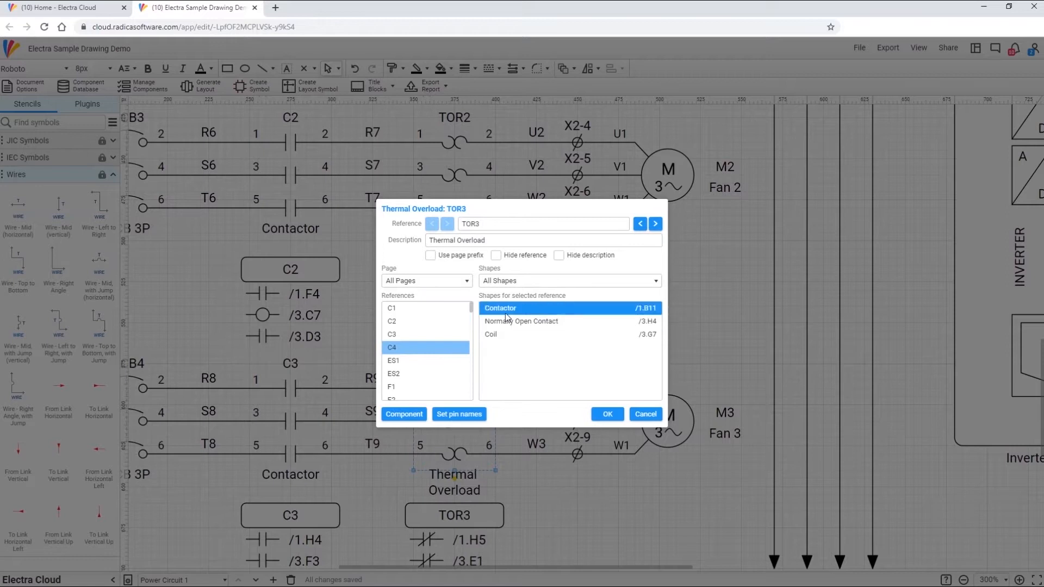
click(546, 322)
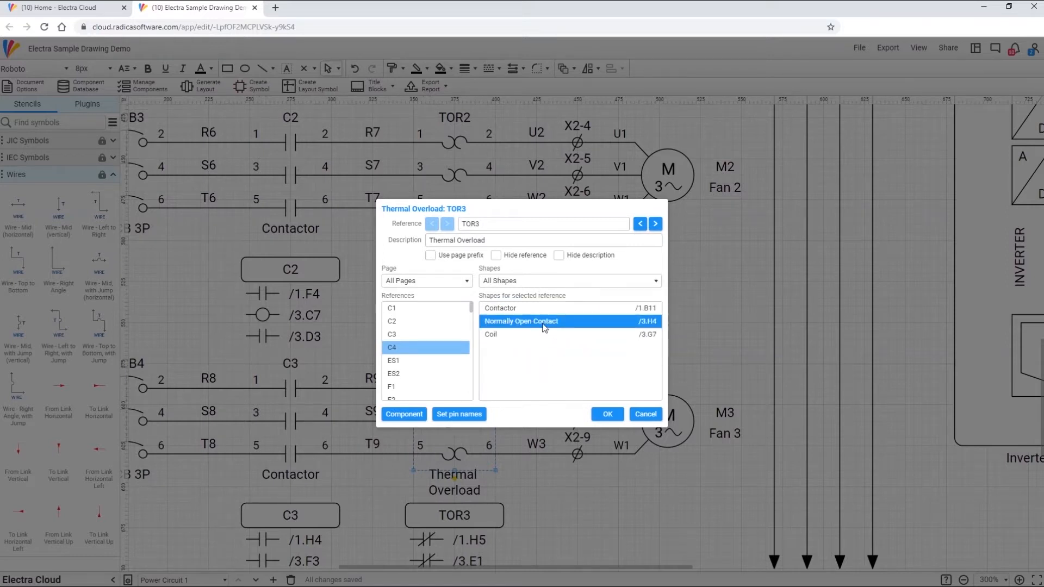
click(389, 311)
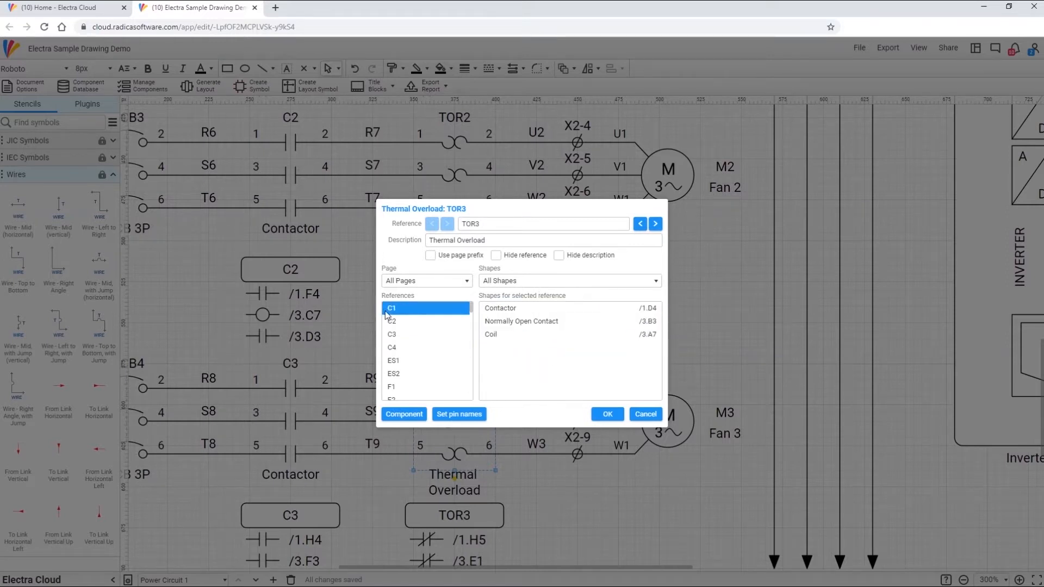
click(519, 325)
click(566, 308)
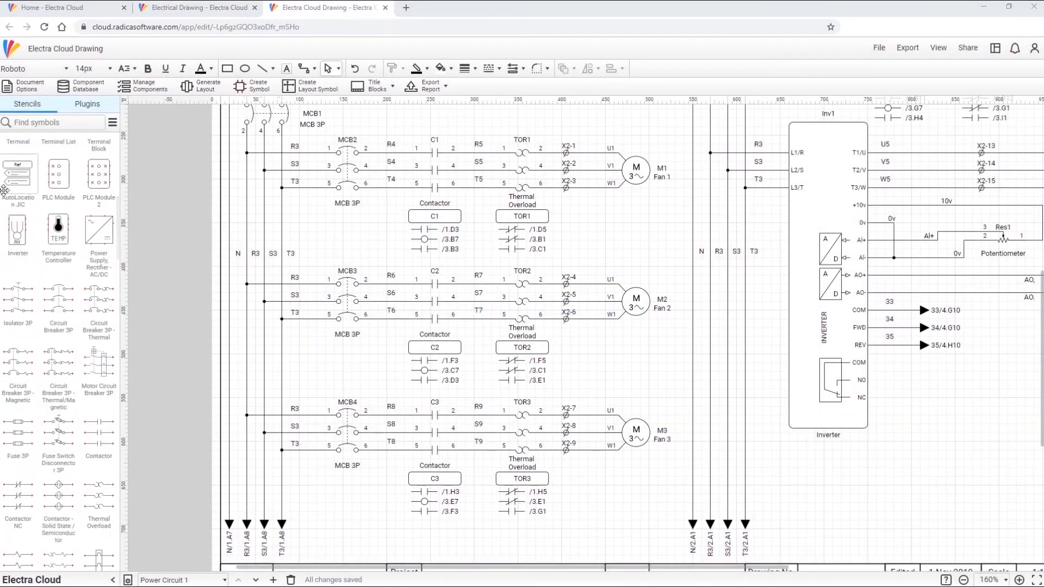
Place an AutoLocation JIC symbol below the inverter in Electra Cloud Drawing and set it to locate reference C1
drag(12, 188, 819, 483)
right_click(818, 480)
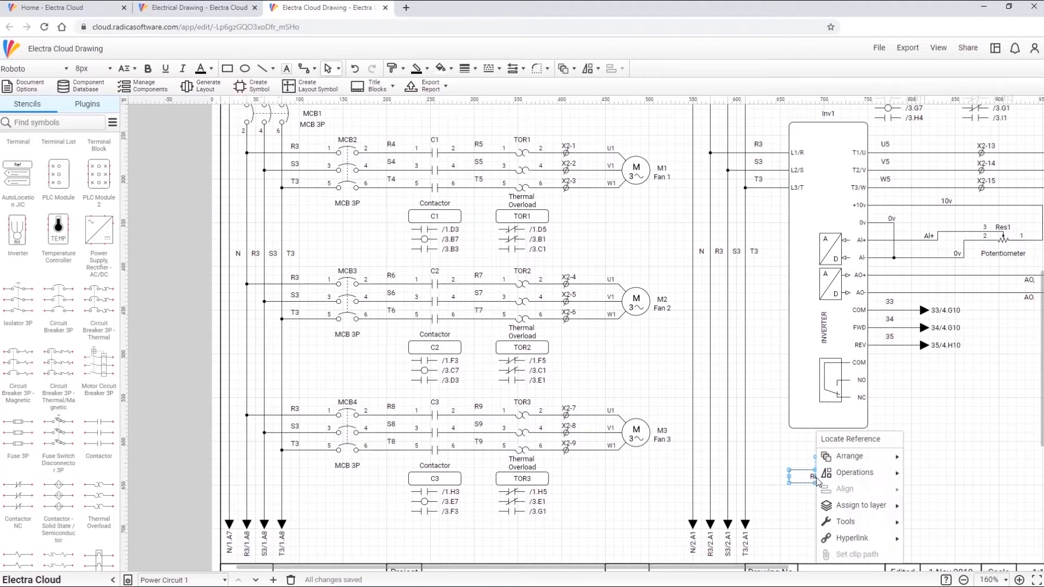
click(843, 441)
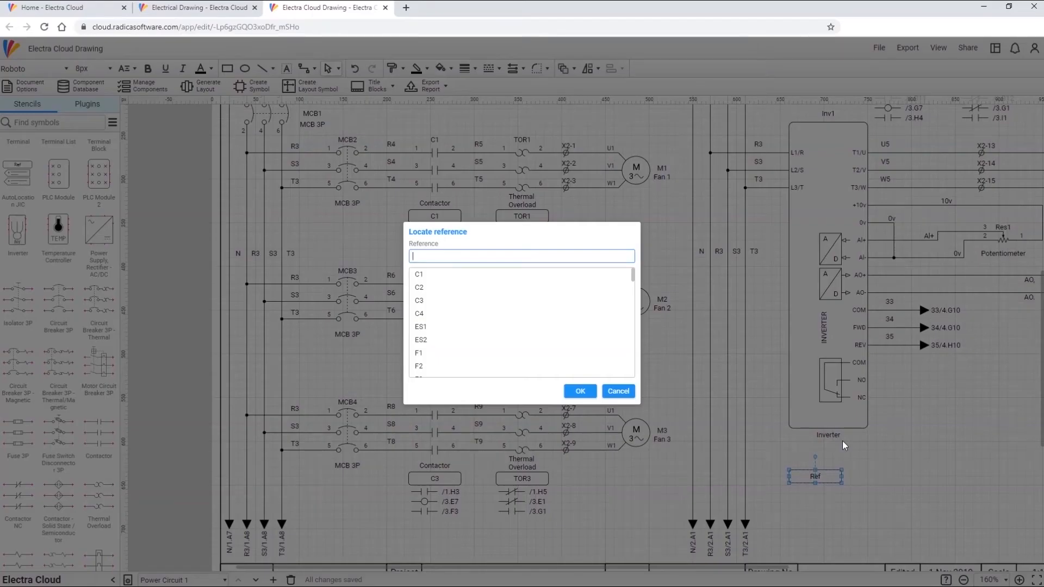
scroll(494, 325, down, 8)
scroll(494, 326, up, 8)
scroll(503, 317, up, 2)
click(511, 278)
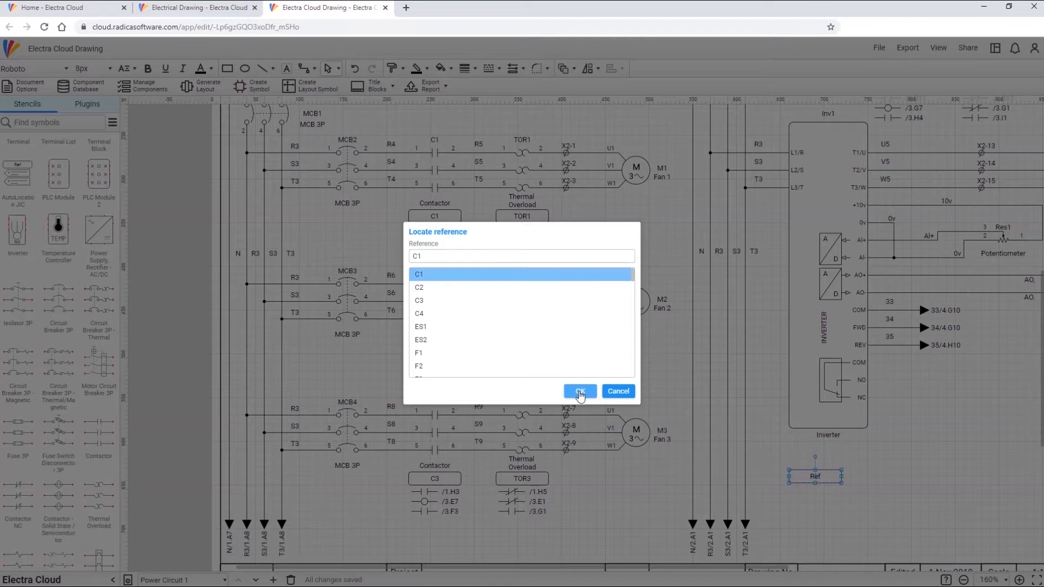
click(579, 391)
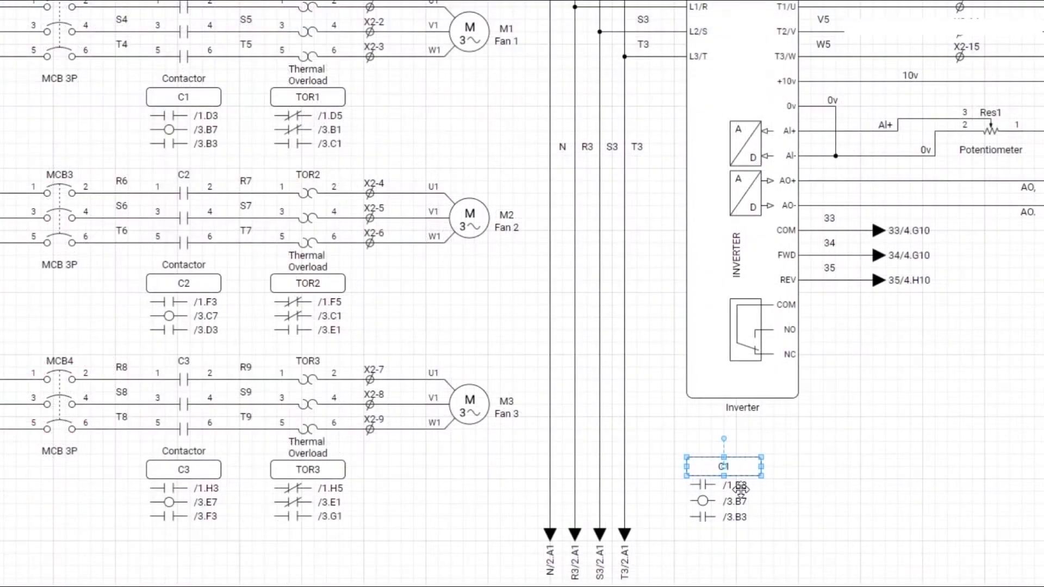
click(755, 504)
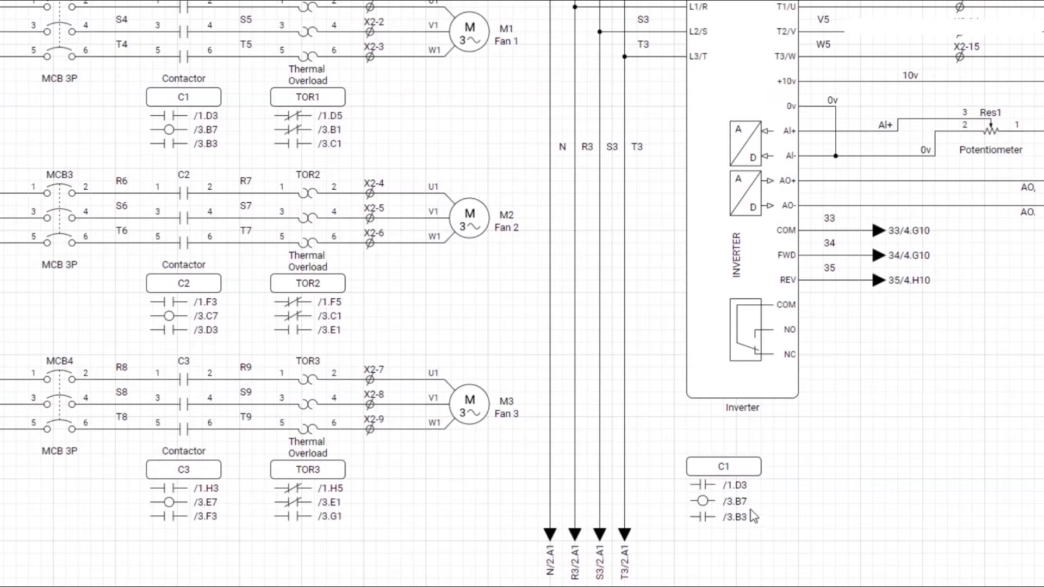
Place a Contactor beside the new C1 location table and set its reference to C1
drag(1, 420, 834, 490)
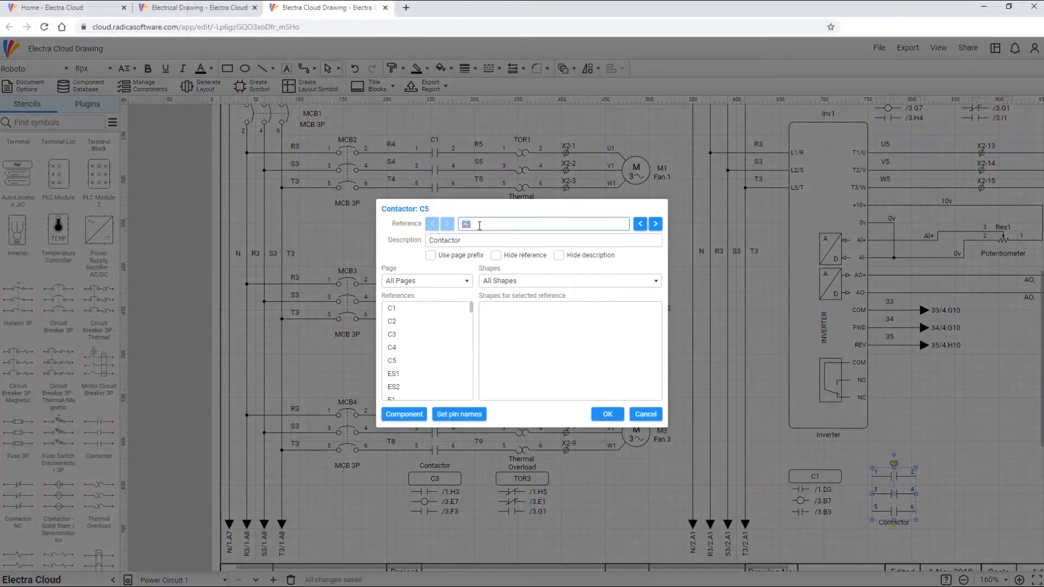
text(C1)
click(607, 414)
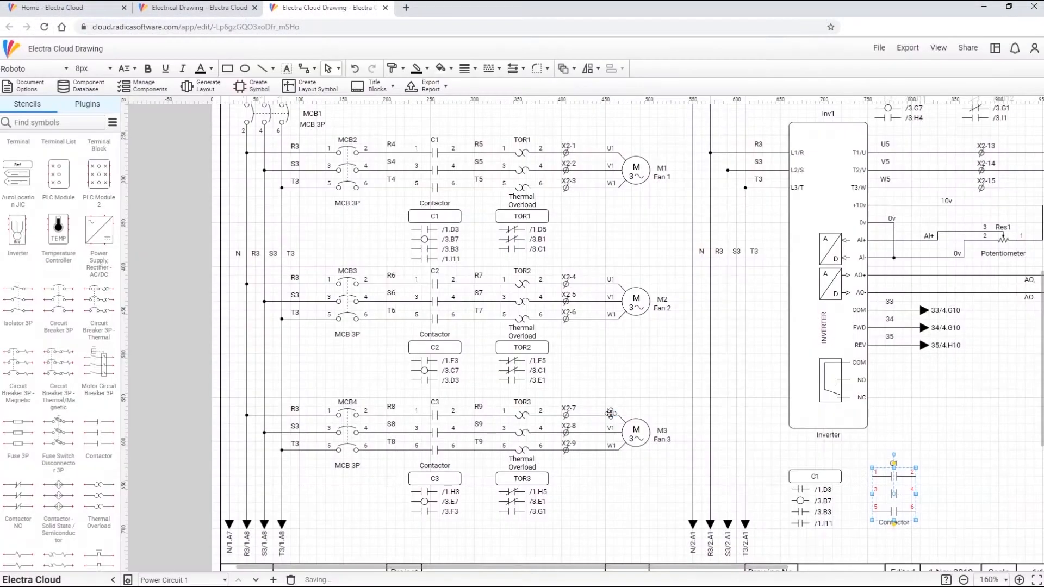
click(741, 549)
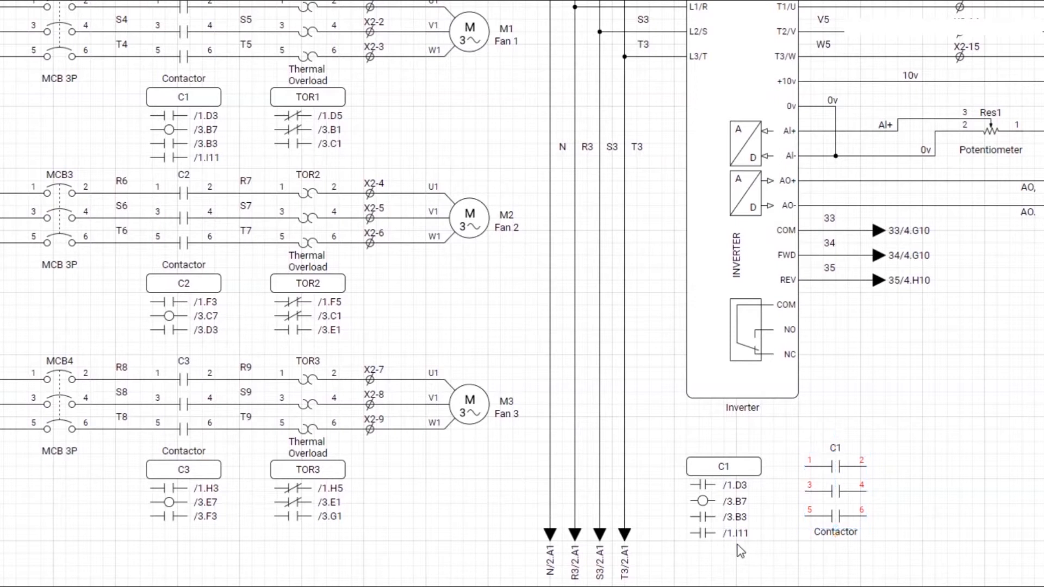
Delete the contactor beside the C1 location table below the inverter
click(840, 493)
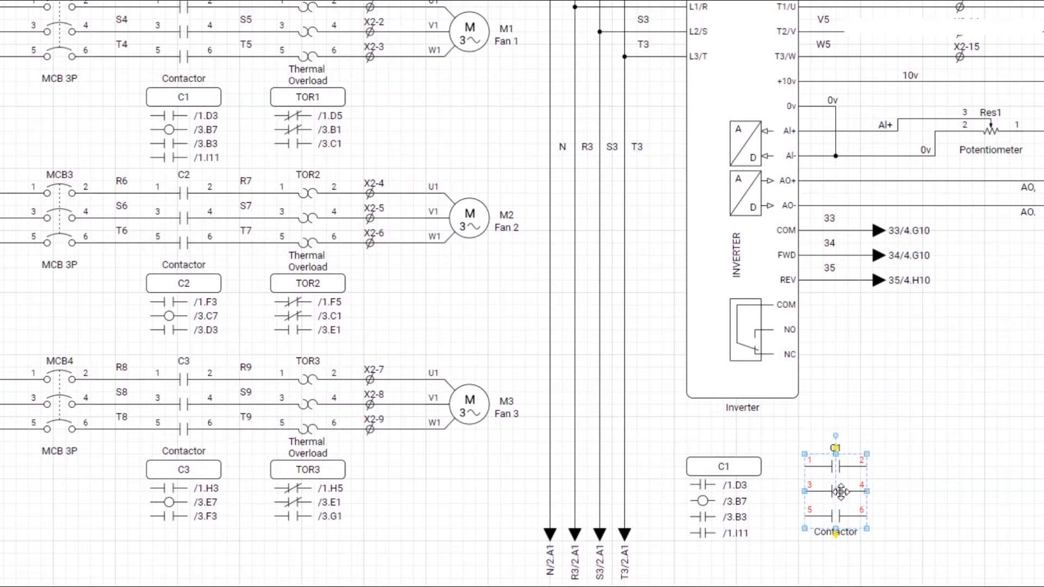
key(Delete)
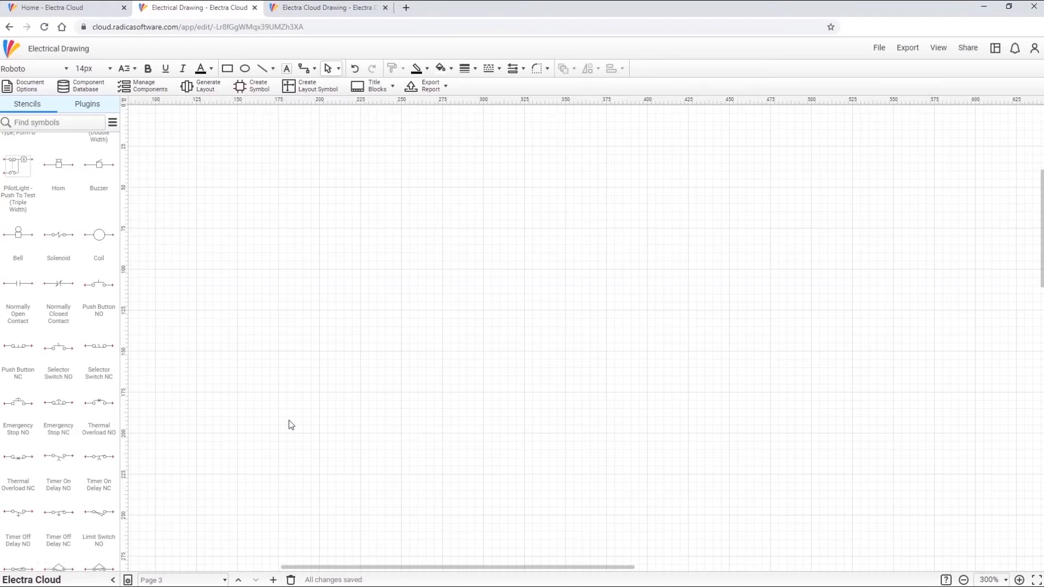
Place two Normally Open Contact symbols side by side on Page 3 of Electrical Drawing, giving the second one reference R1
drag(18, 284, 252, 270)
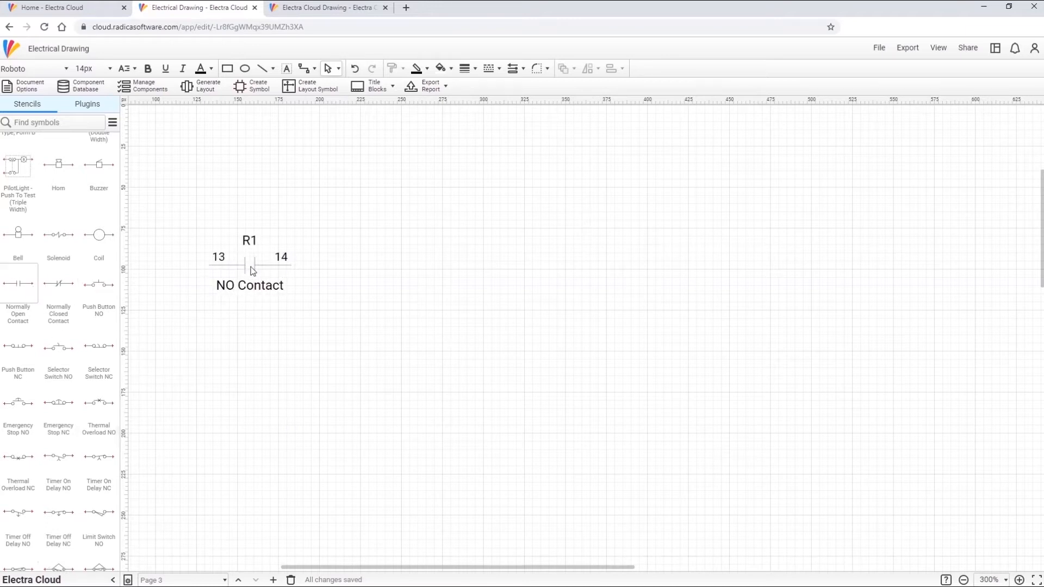
click(220, 320)
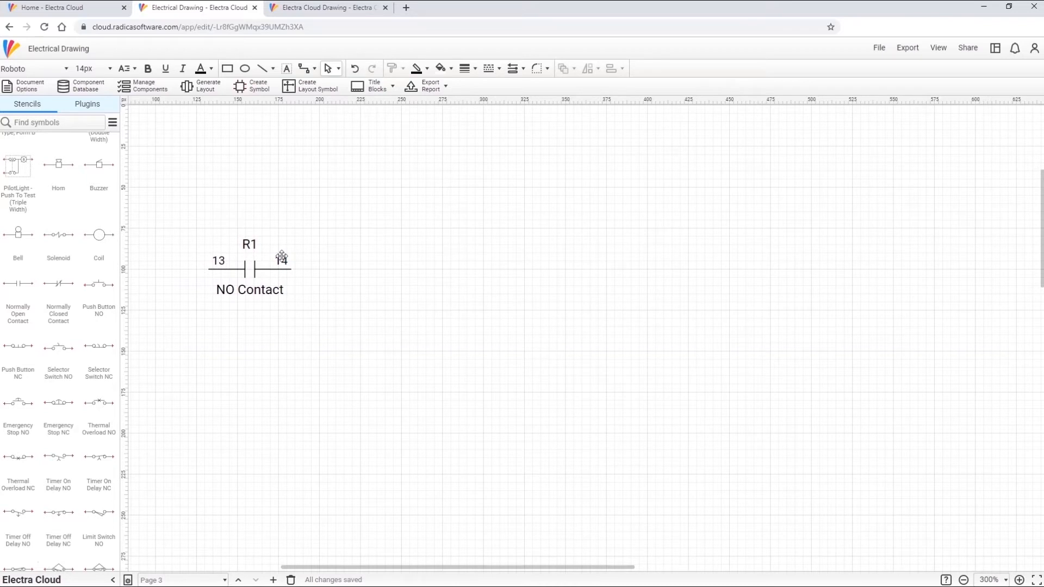
drag(18, 283, 358, 264)
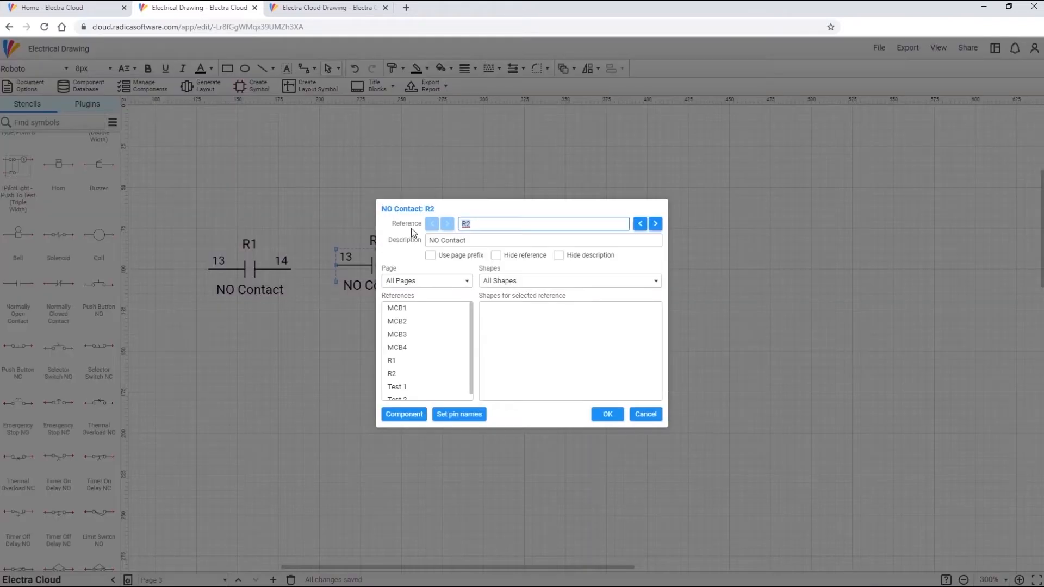
text(R1)
key(Return)
click(442, 260)
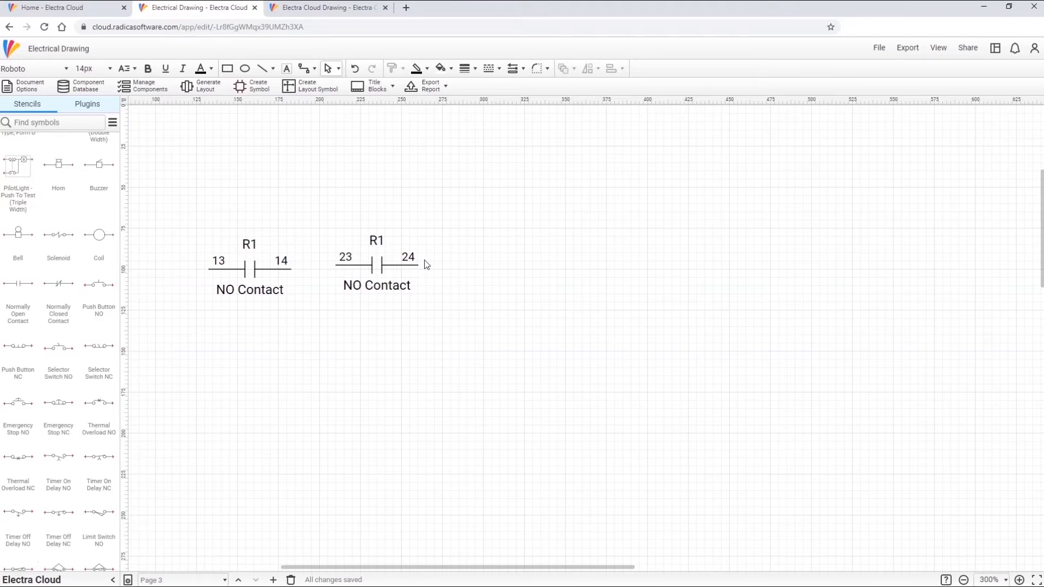
Assign a different pin set to the second R1 contact
right_click(405, 264)
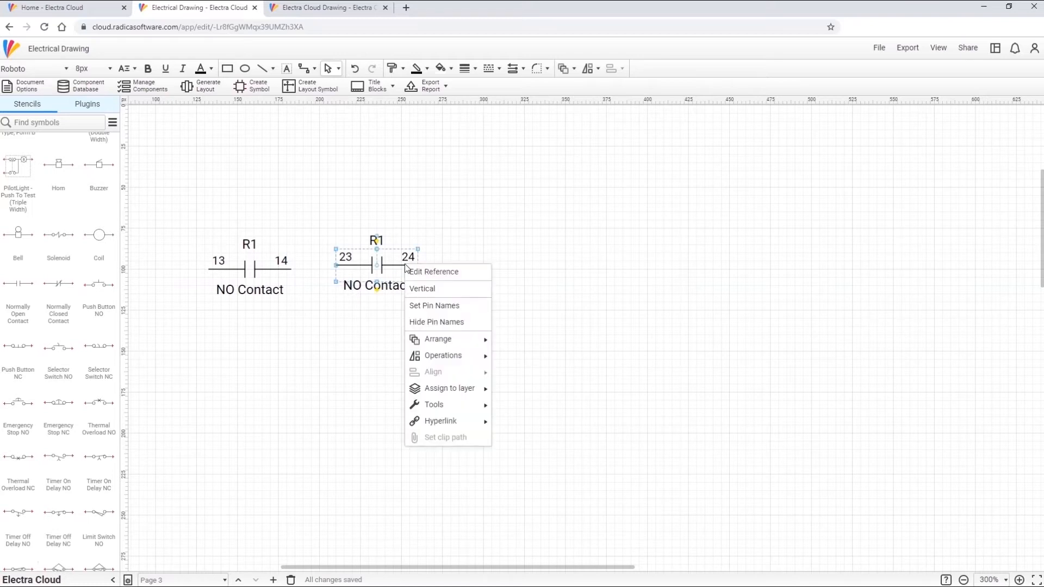
click(428, 307)
scroll(428, 291, down, 1)
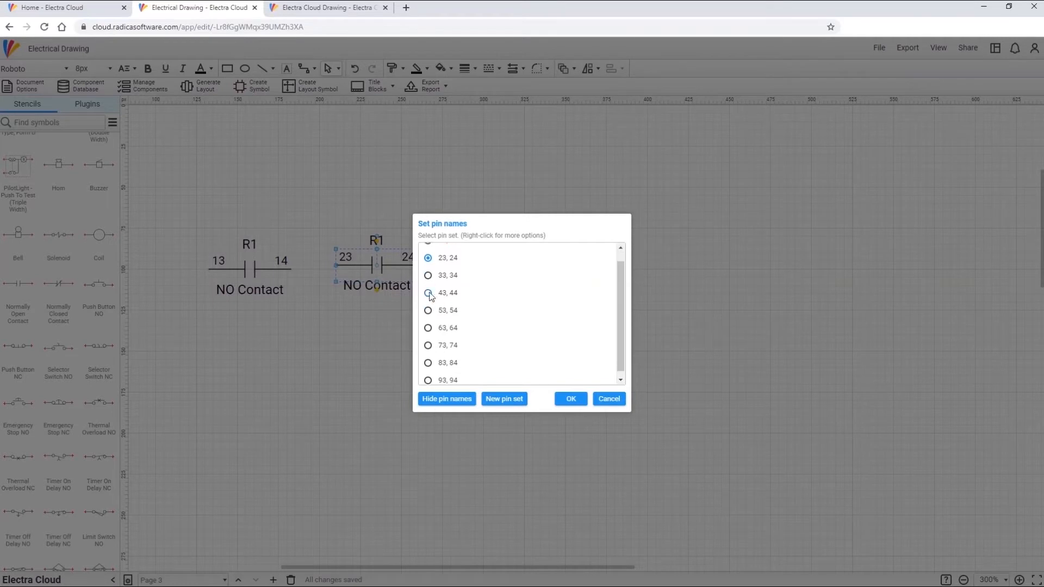
scroll(428, 291, up, 1)
click(428, 305)
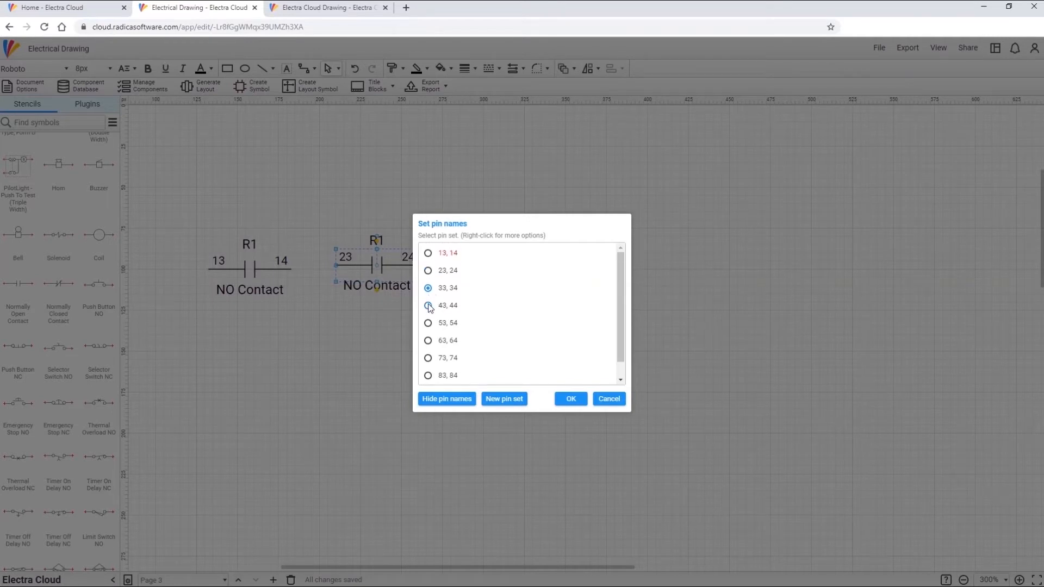
click(571, 398)
Place a Contactor on Page 1 of a blank drawing and save Siemens as its component brand
scroll(238, 315, down, 3)
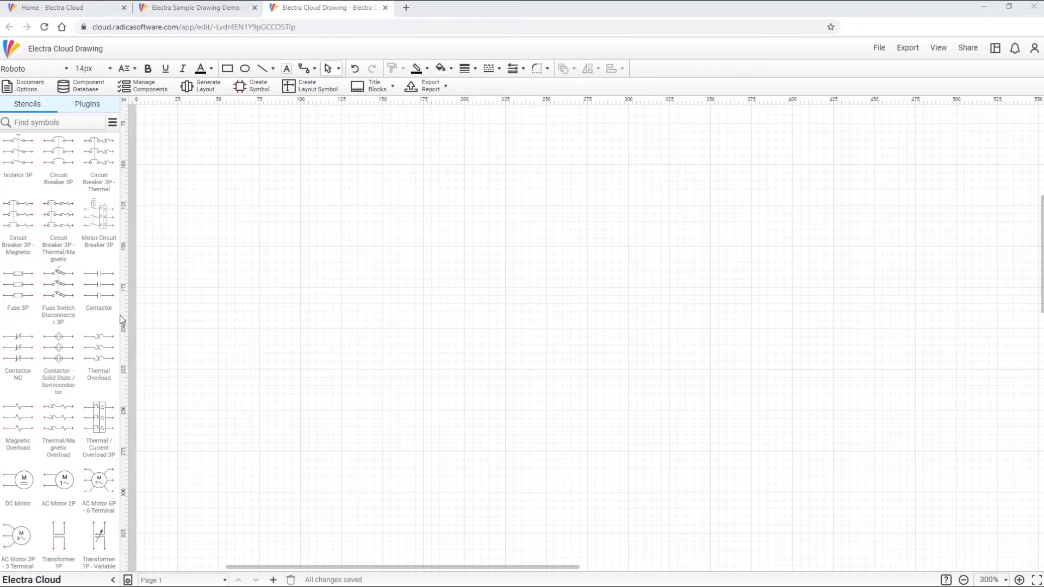
drag(98, 284, 301, 342)
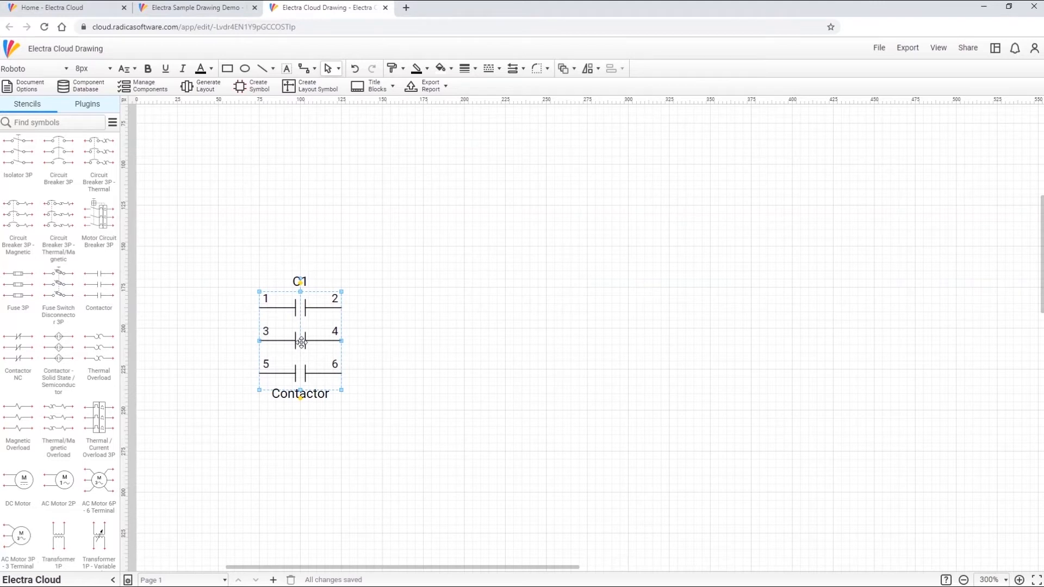
right_click(302, 342)
click(315, 349)
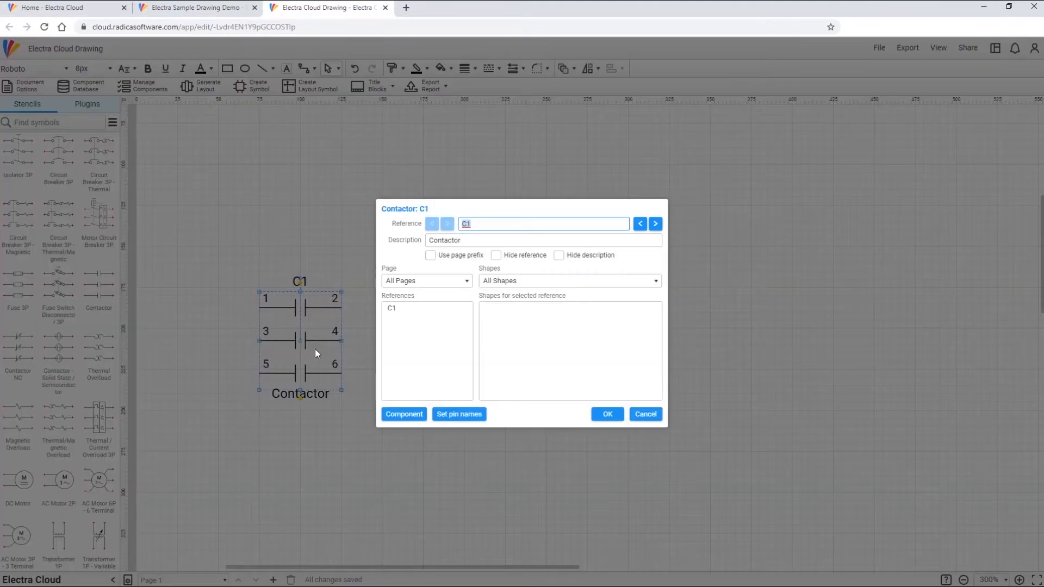
click(403, 414)
double_click(381, 296)
text(Si)
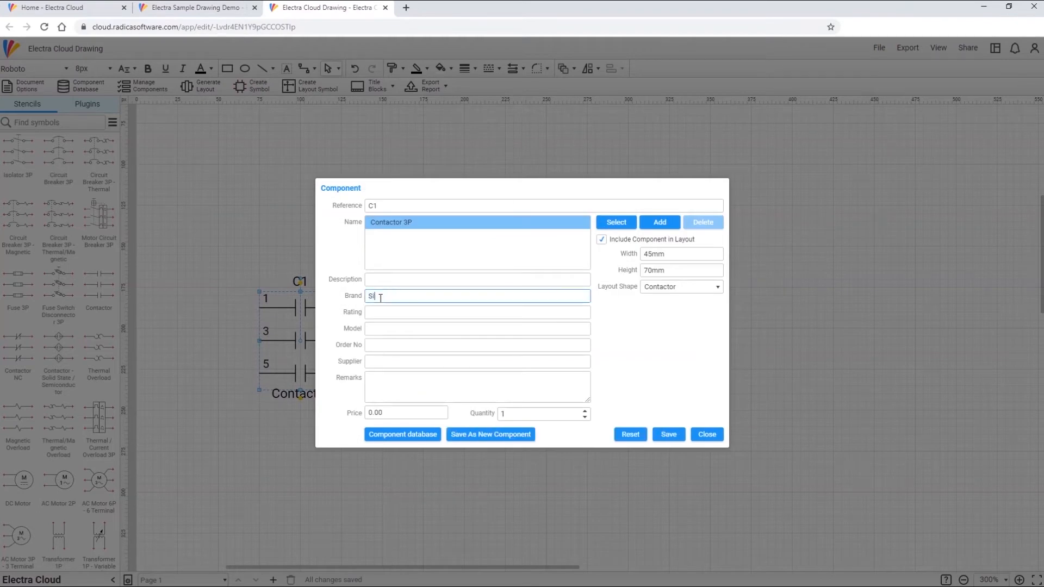
click(669, 434)
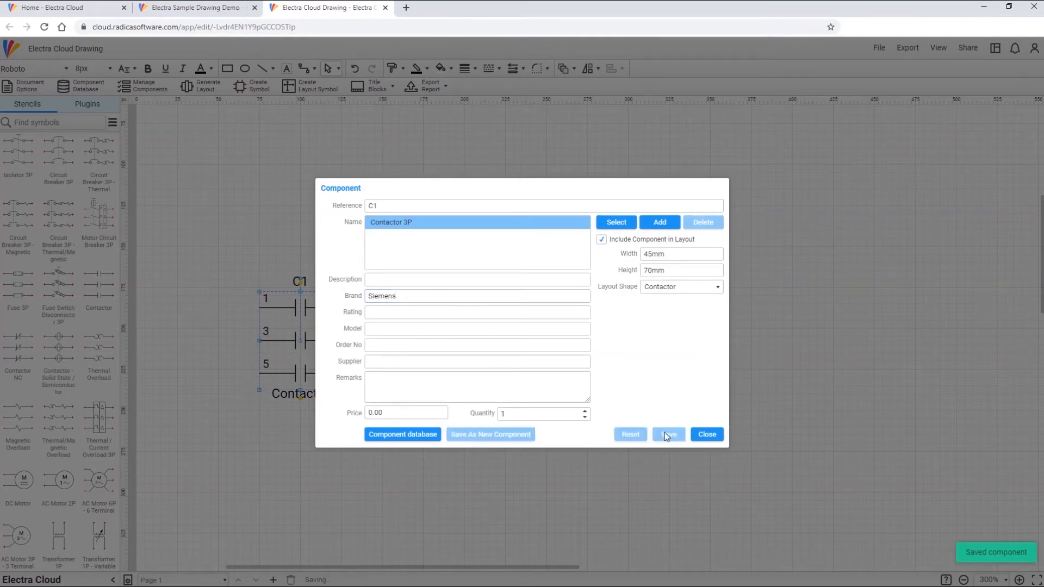
click(706, 435)
Duplicate the contactor to its right, level with the original
click(555, 381)
click(297, 336)
ctrl+drag(297, 336, 401, 343)
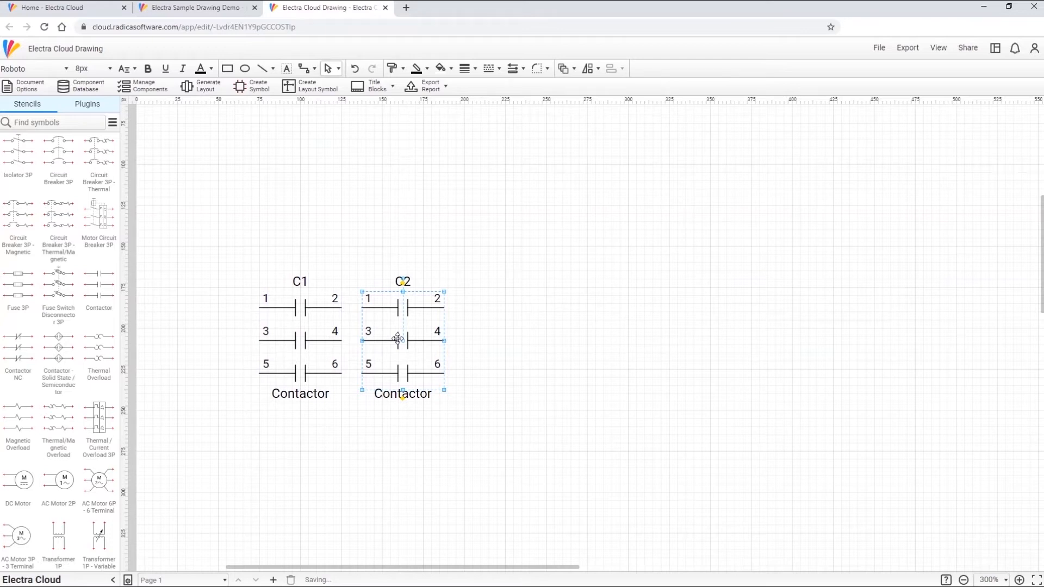
Check contactor C2's component data, including its brand, and close it without changes
right_click(398, 339)
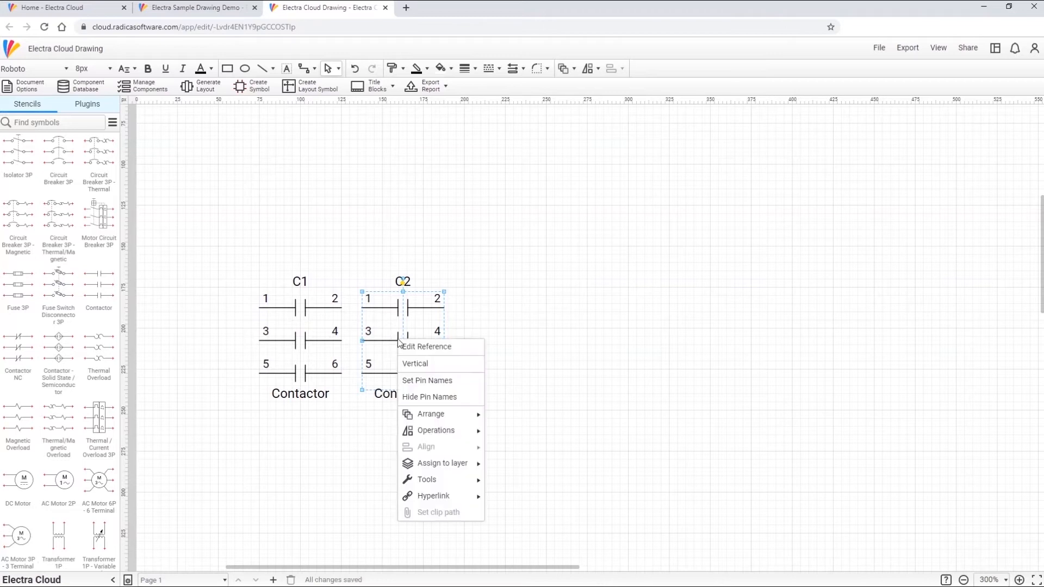
click(450, 355)
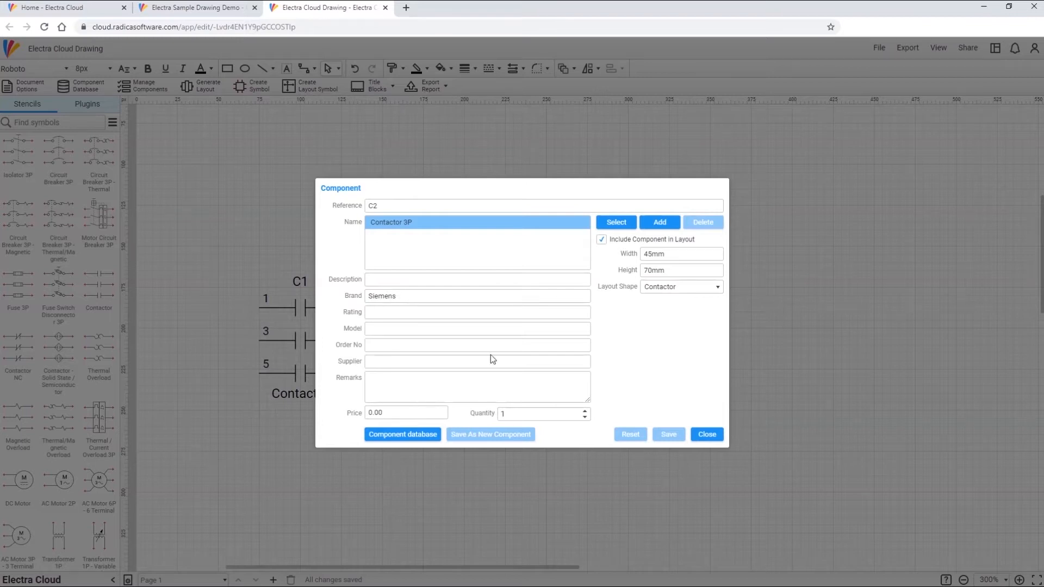
click(706, 434)
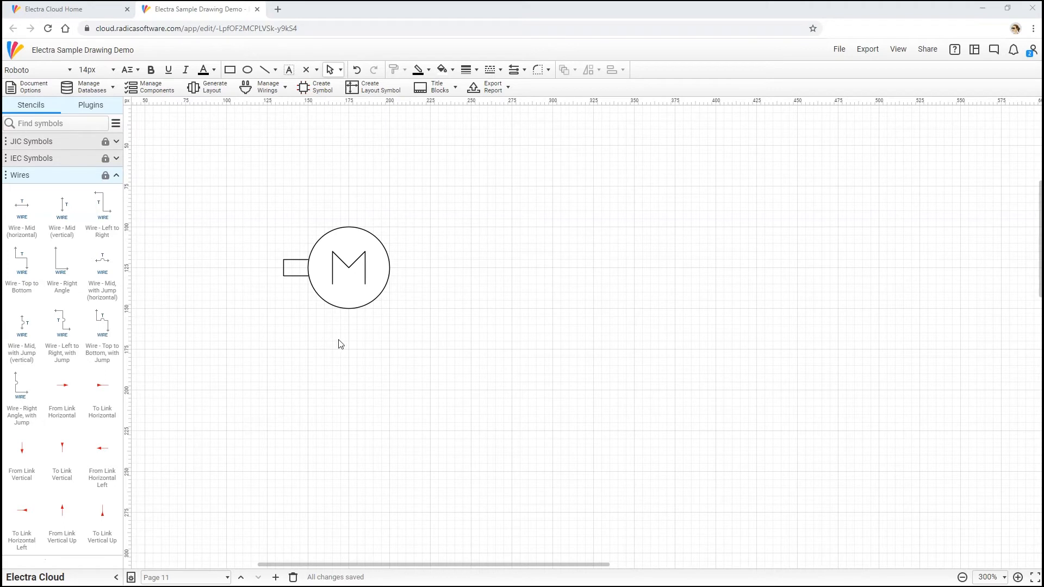
Add connection points at the top and bottom of the motor circle on Page 11 of Electra Sample Drawing Demo
click(306, 69)
click(349, 227)
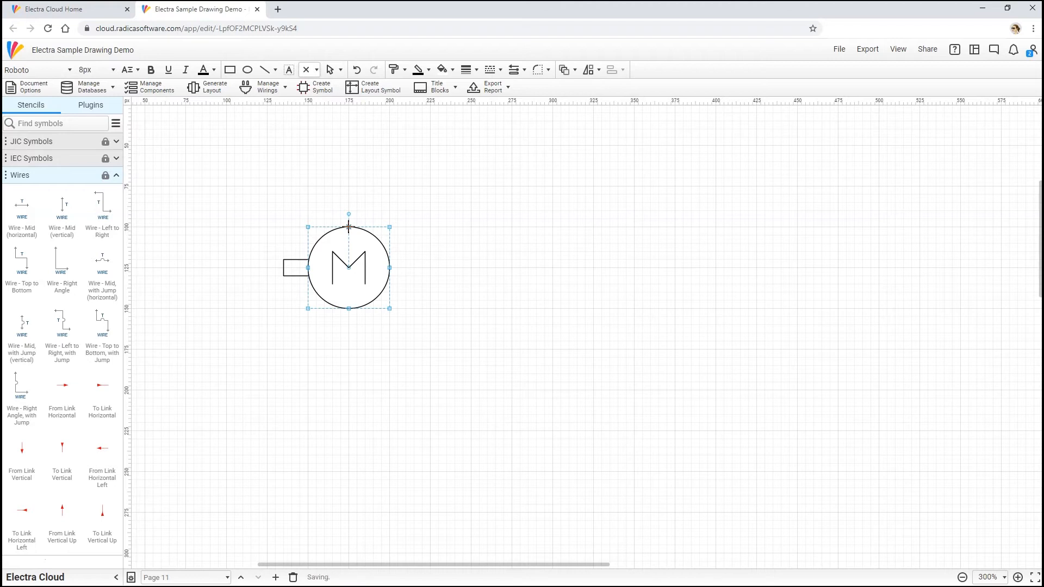
click(349, 308)
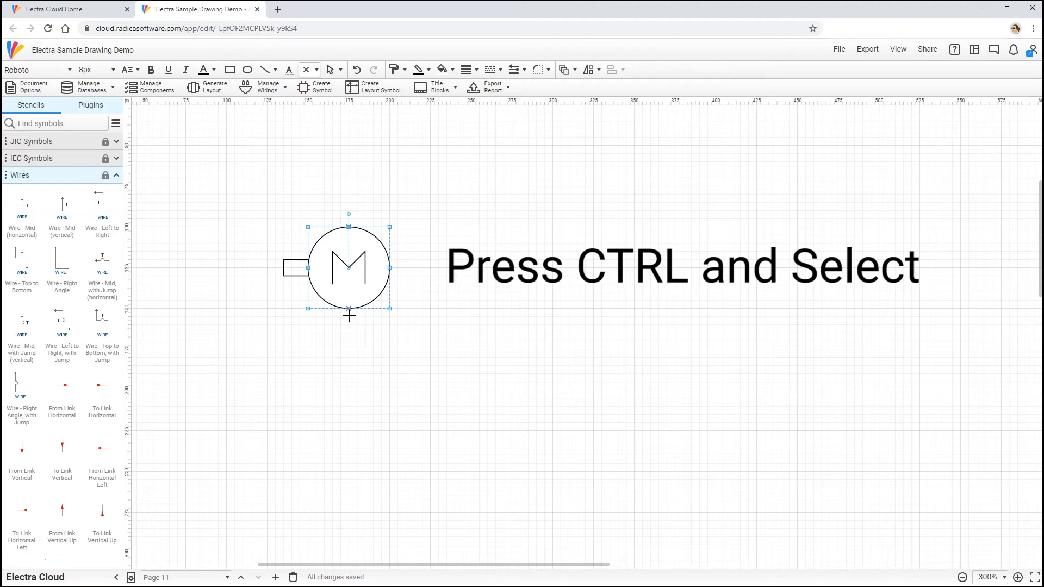
click(331, 69)
click(275, 194)
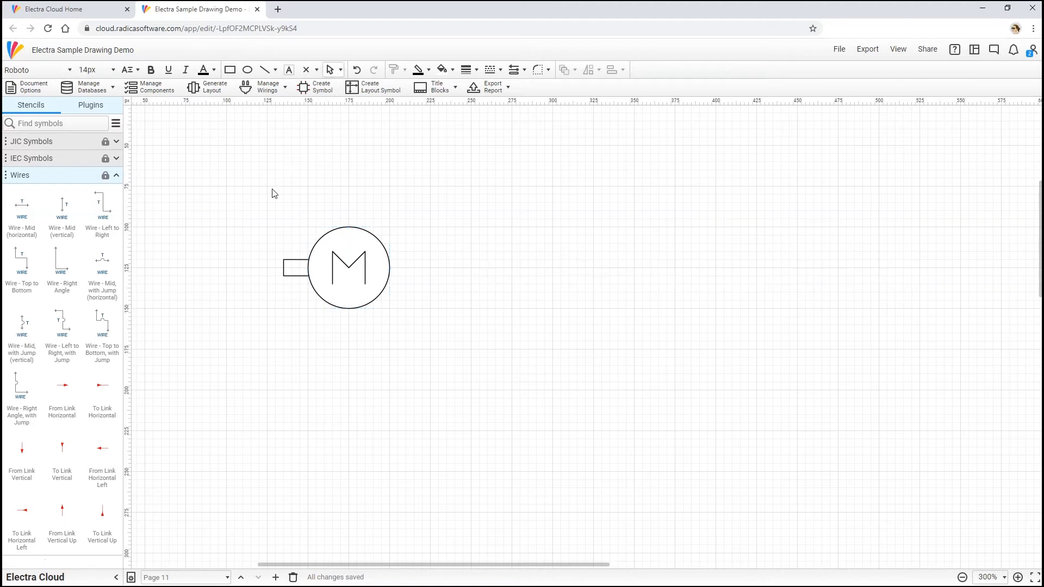
Group the circle, the M lines and the small rectangle of the motor drawing
click(339, 253)
drag(256, 212, 424, 334)
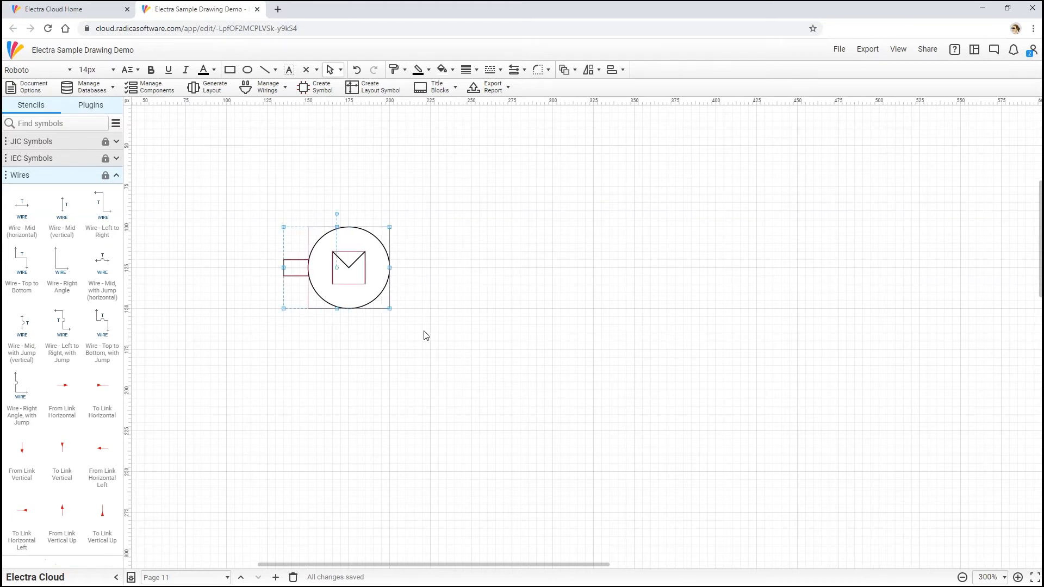
right_click(374, 275)
mouse_move(397, 286)
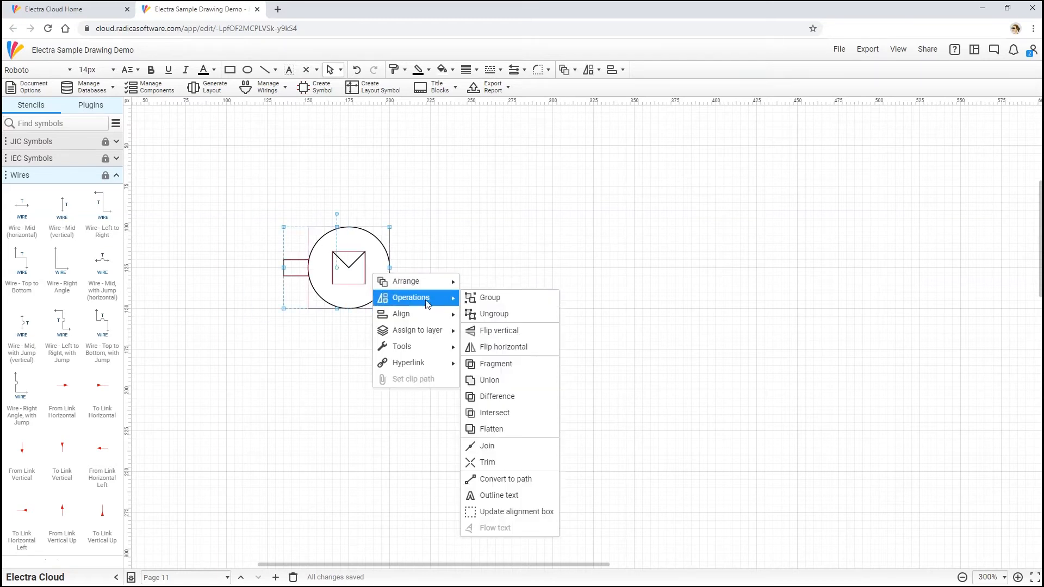
click(484, 300)
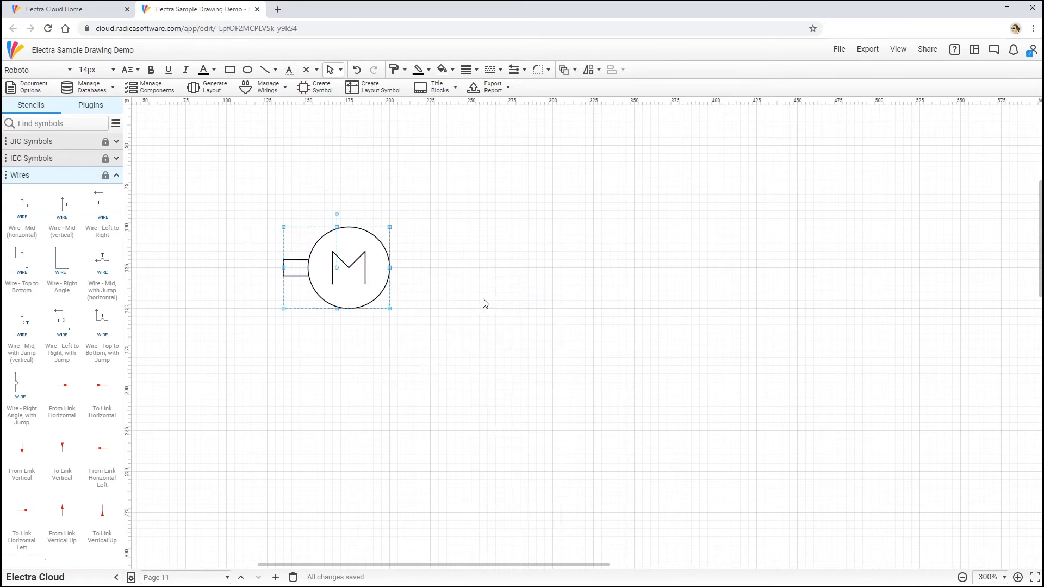
Start a new electrical symbol from the group with reference M1, description and symbol name Electric Motor, and vertical by default
click(314, 93)
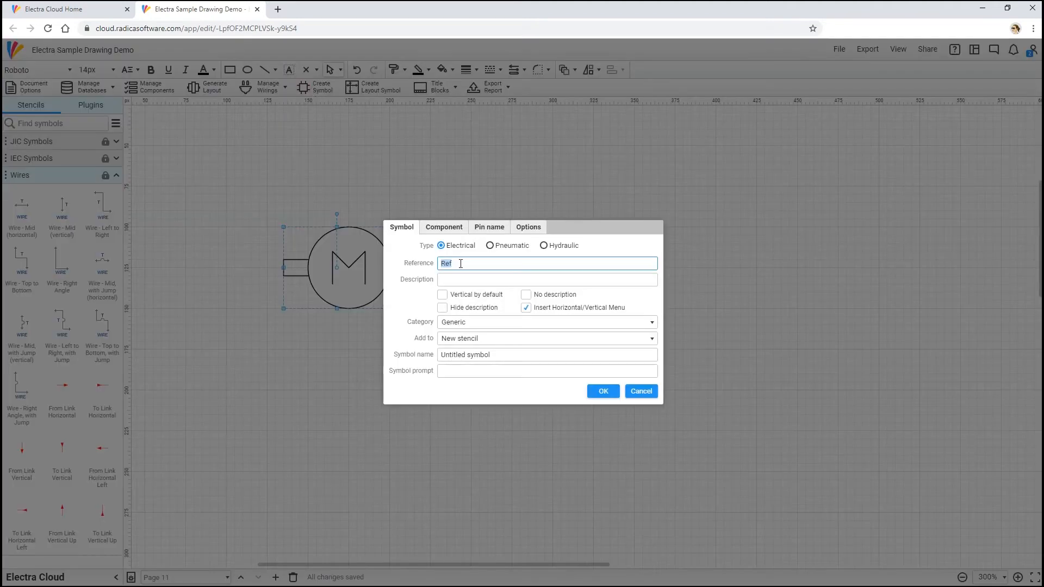
text(M1)
key(Tab)
text(Electric Motor)
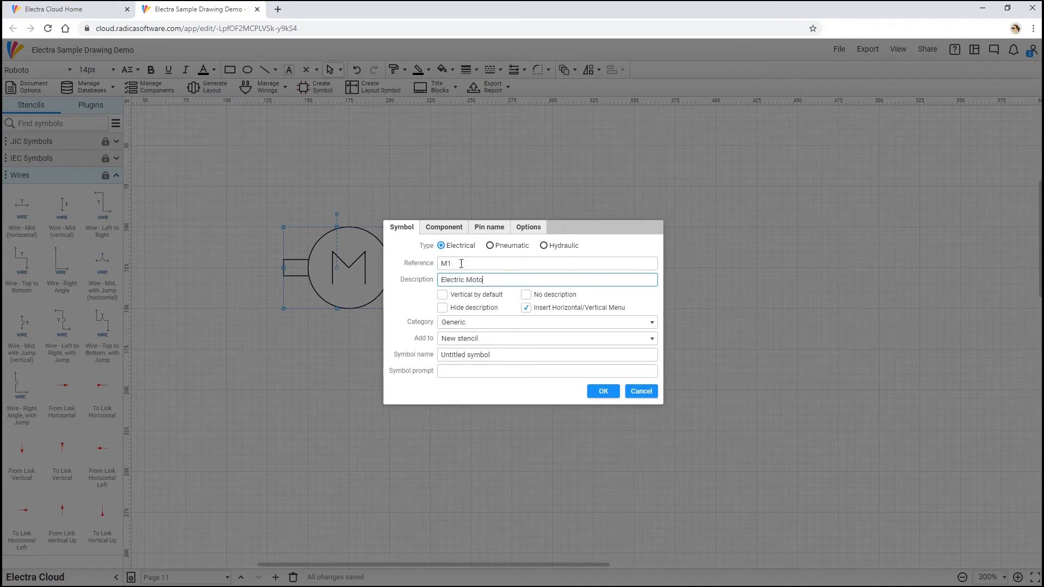
click(443, 295)
click(476, 355)
triple_click(476, 354)
text(Electric Motor)
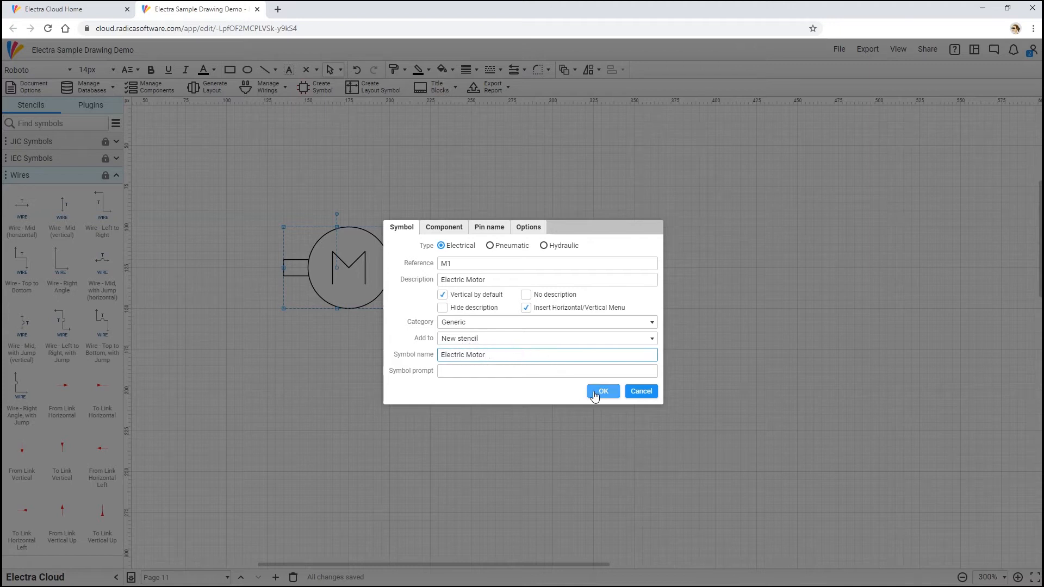
Name the symbol's pins 1 and 2, position pin 2's text at its lower left, and create the symbol
click(491, 227)
text(1)
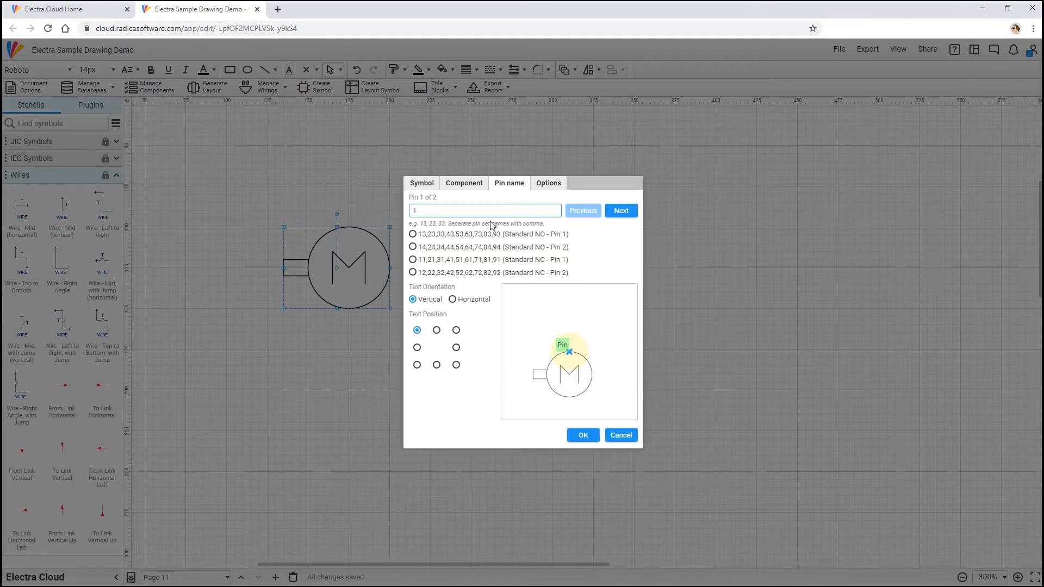
click(621, 211)
text(2)
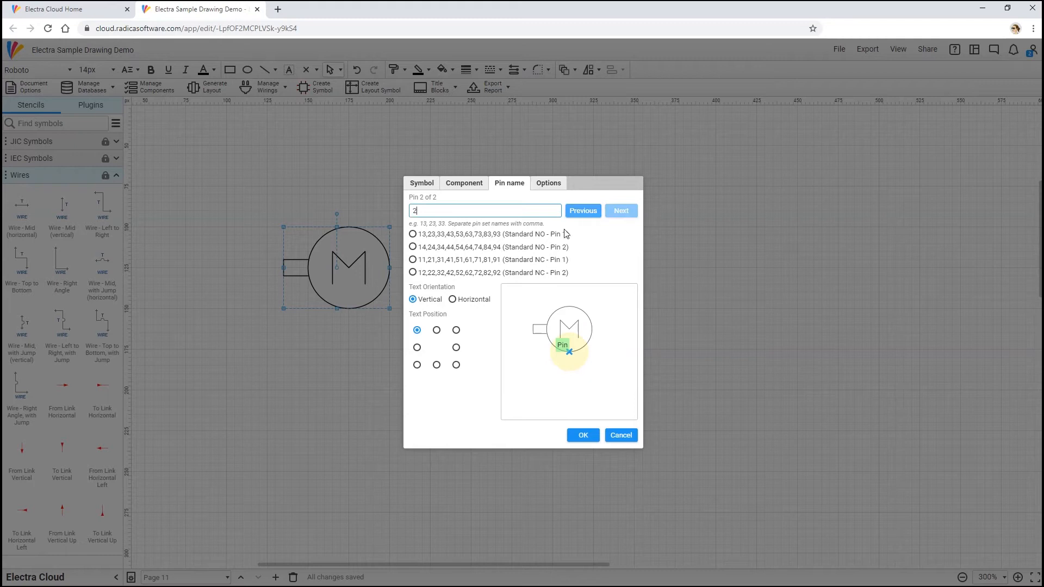
click(417, 365)
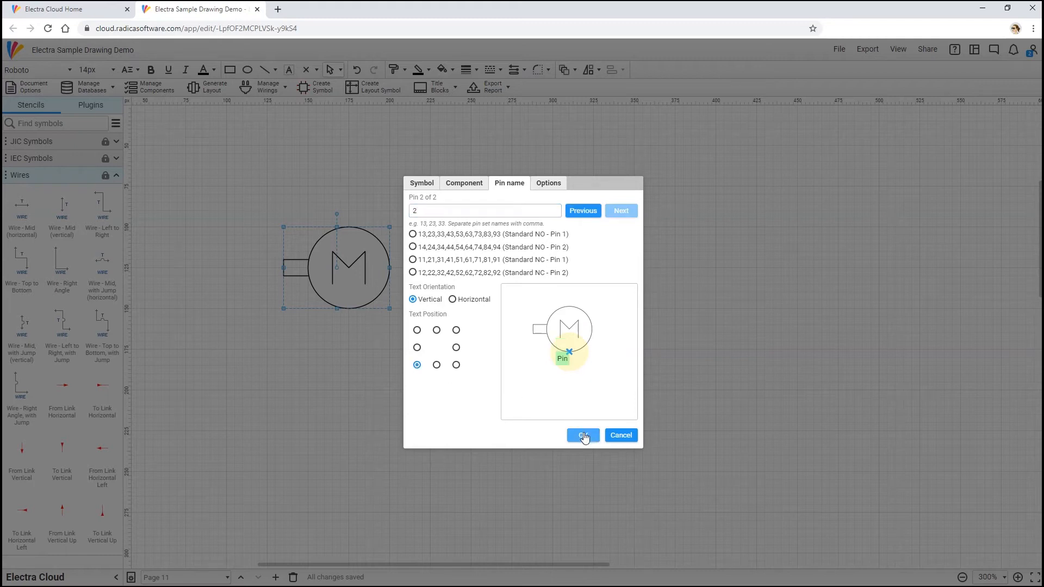
click(583, 436)
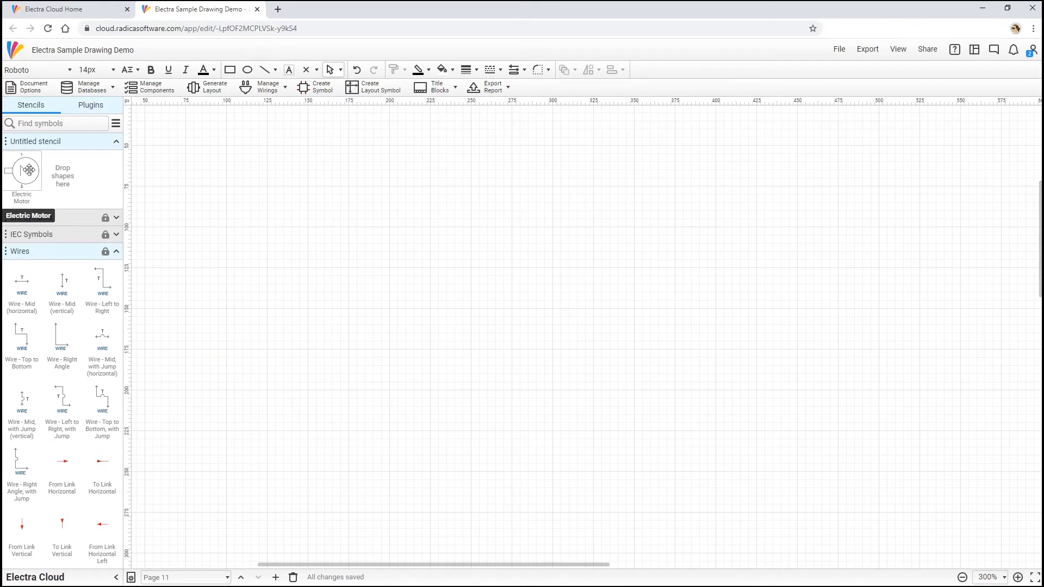
Place three Electric Motor symbols from the untitled stencil side by side on the page
drag(28, 170, 319, 248)
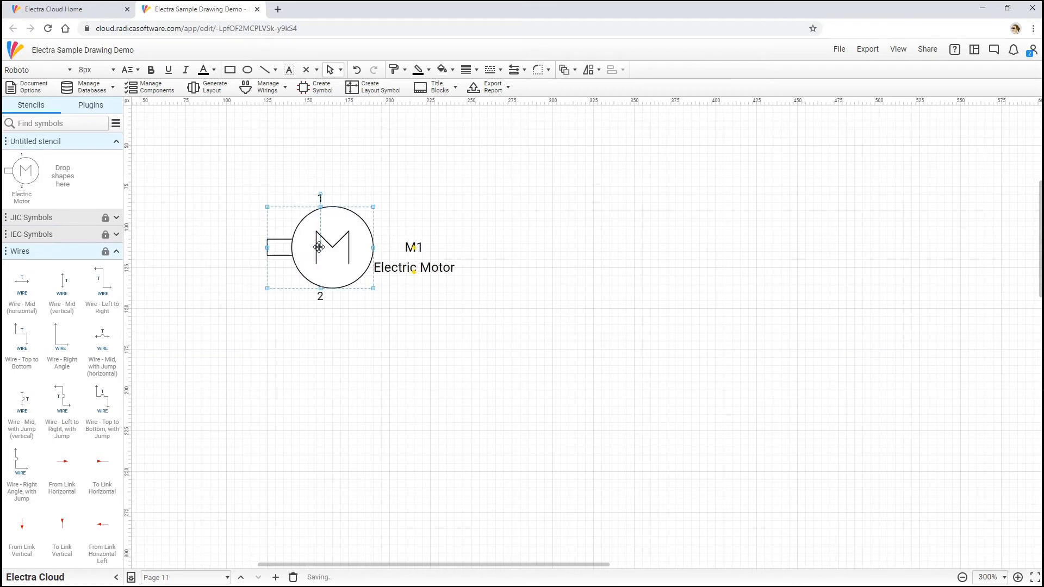
click(442, 233)
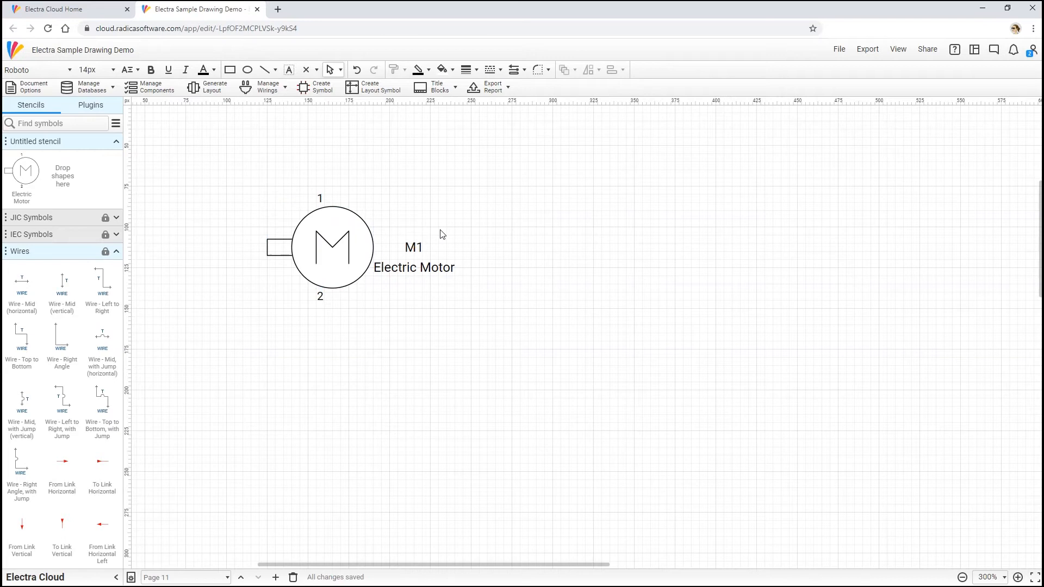
drag(26, 171, 774, 245)
click(654, 214)
click(808, 320)
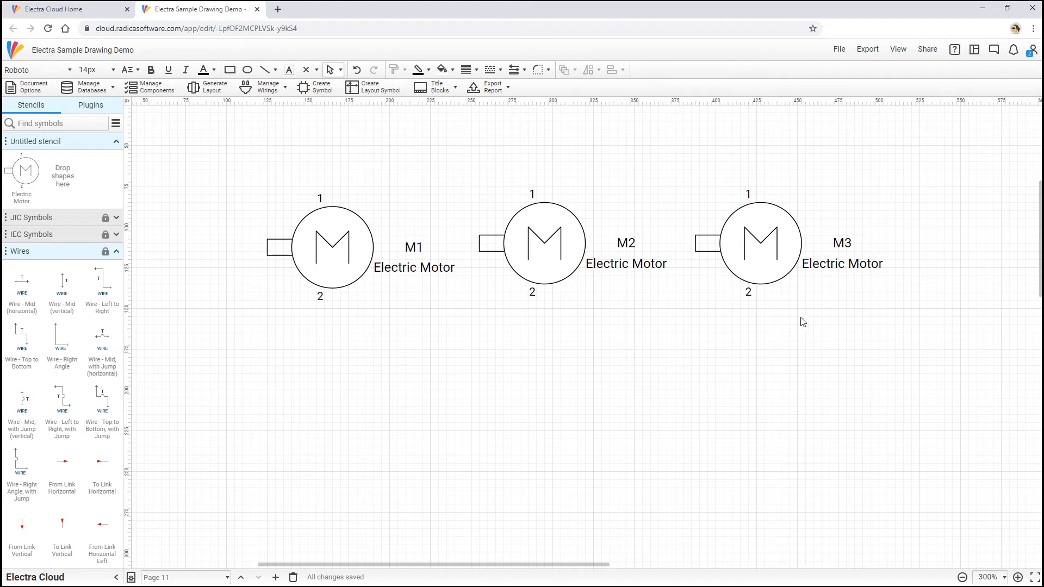
Share the untitled stencil with the Winners team
click(6, 143)
click(32, 191)
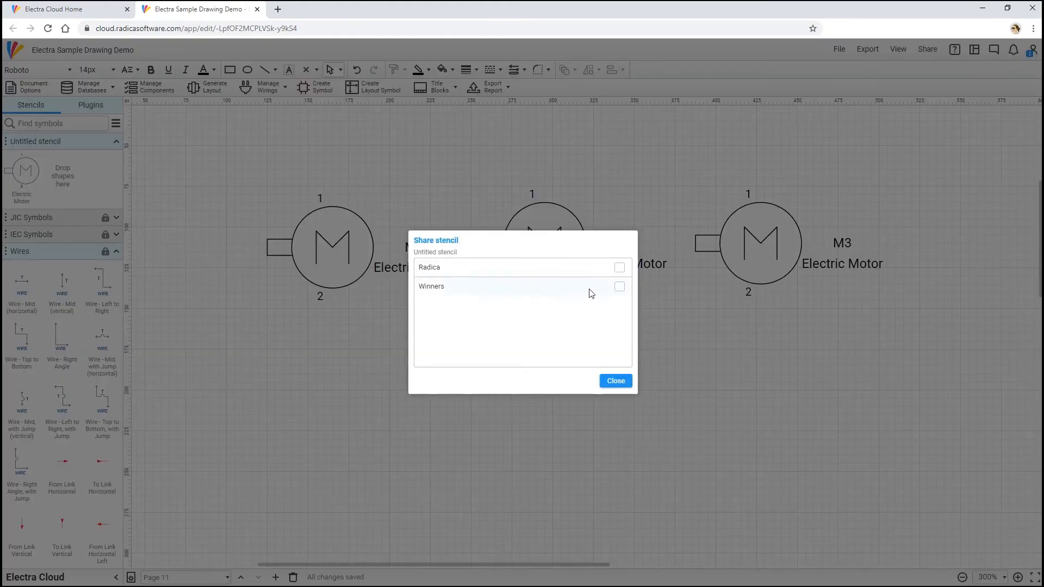
click(620, 287)
click(617, 380)
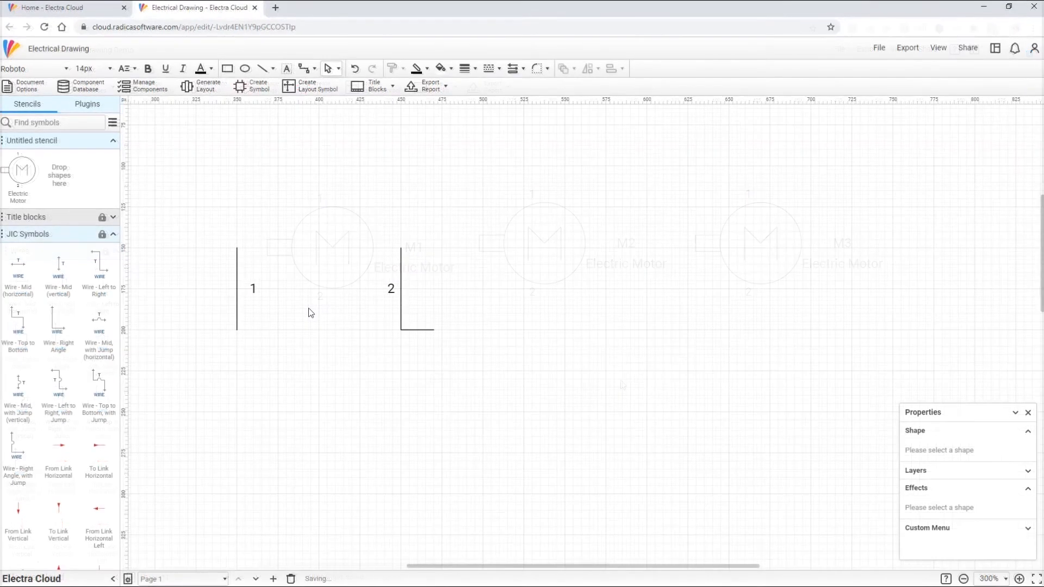
Place a horizontal mid wire between wires 1 and 2 on Page 1 of Electrical Drawing
drag(18, 265, 306, 306)
click(307, 321)
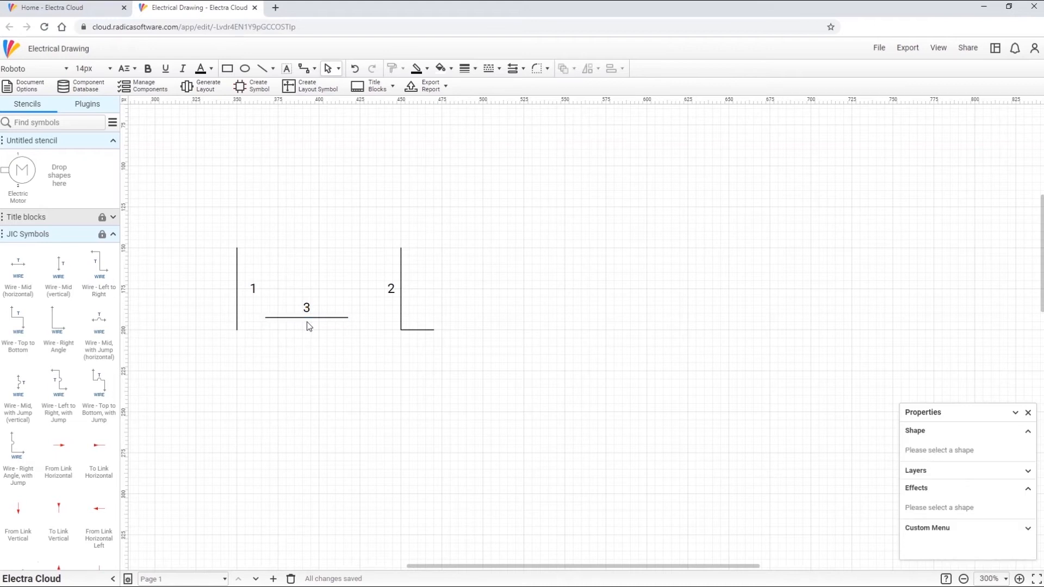
Hide the new horizontal wire's name and show it again
click(307, 318)
right_click(306, 319)
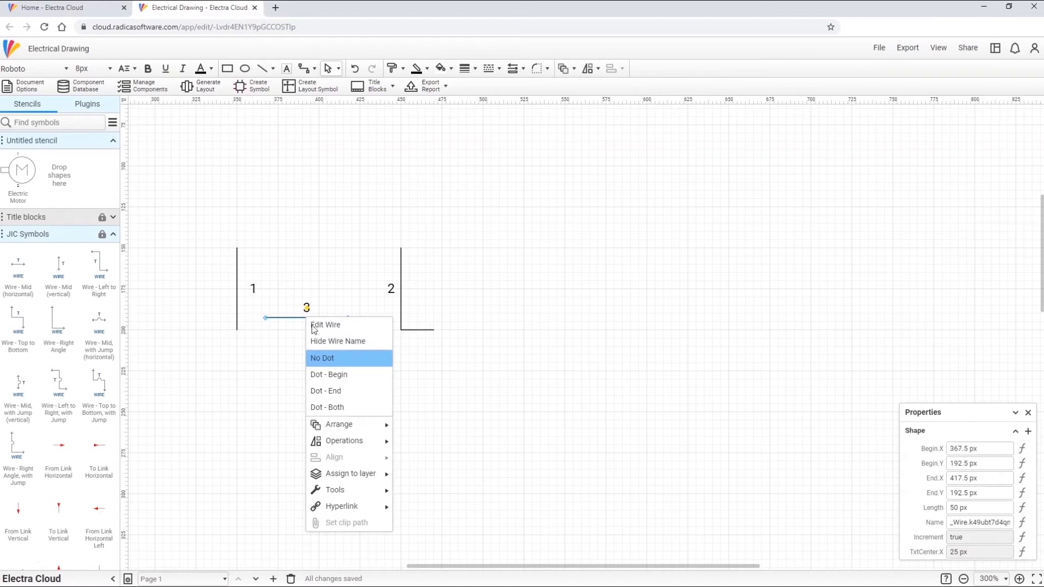
click(322, 341)
right_click(307, 322)
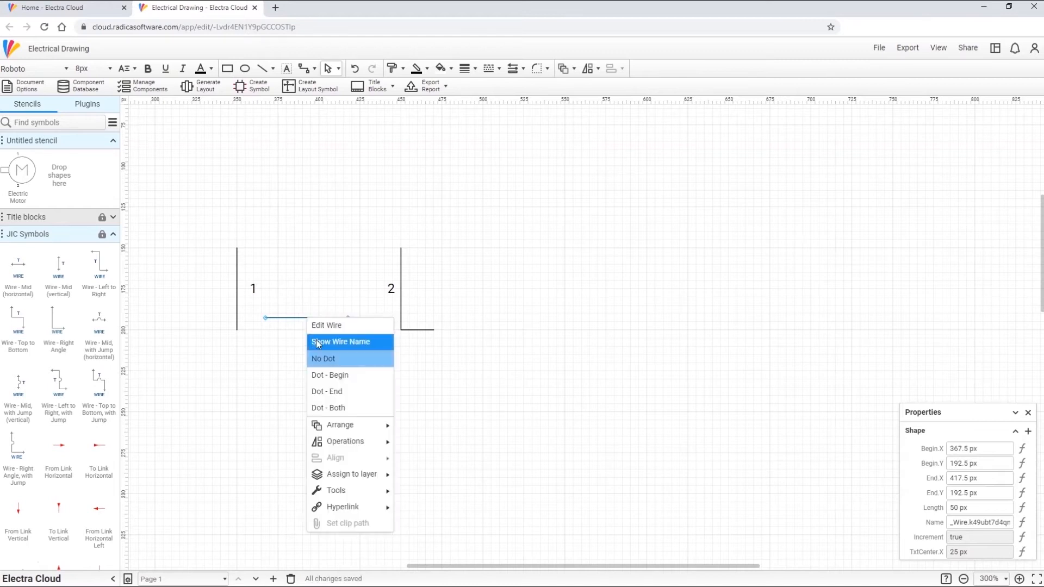
click(319, 342)
click(318, 338)
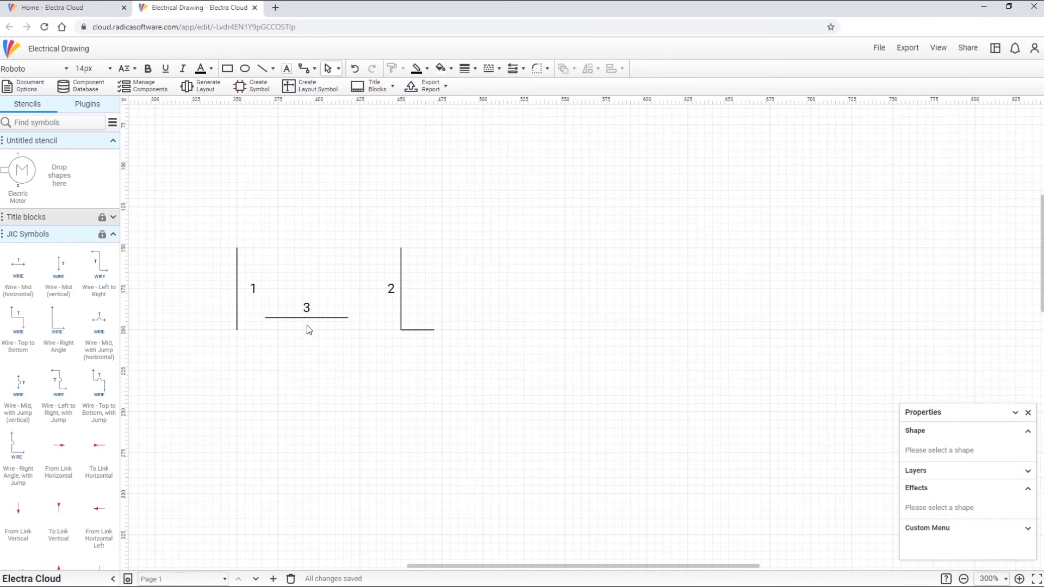
Connect the horizontal wire to the vertical section of wire 2 so it branches off to the right
click(307, 318)
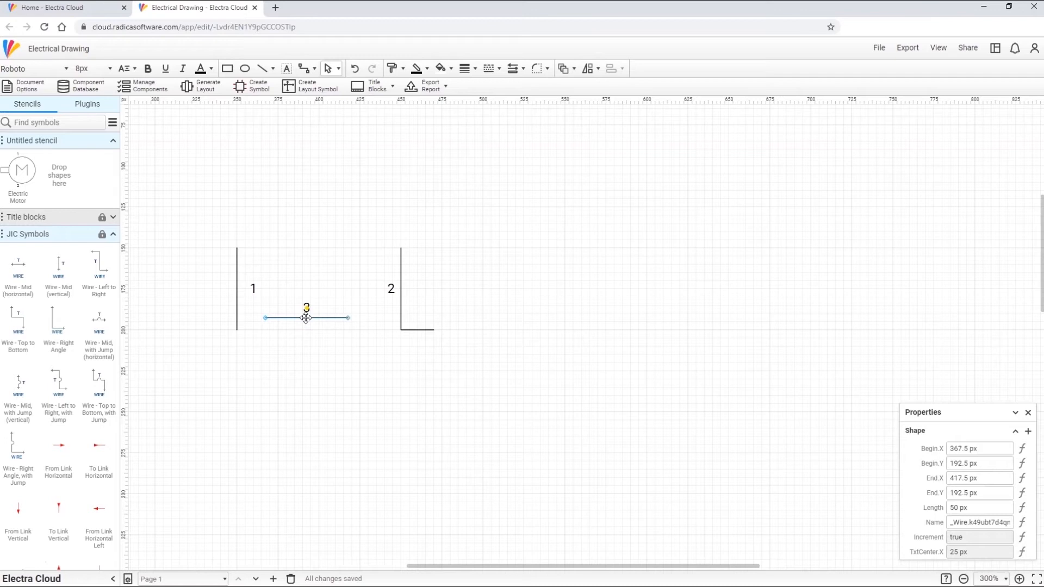
drag(306, 318, 445, 278)
click(277, 286)
click(446, 286)
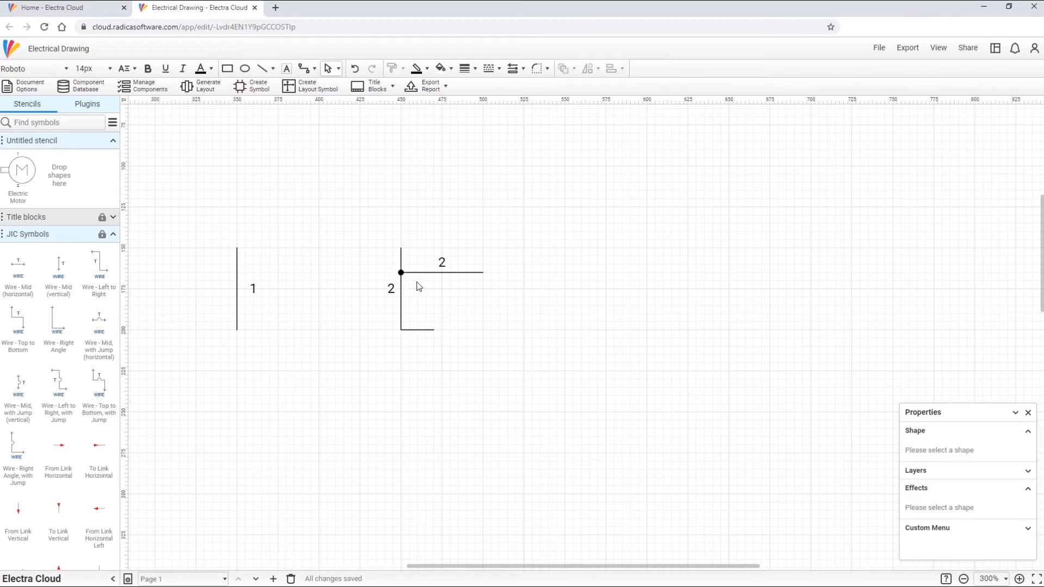
Detach the horizontal wire from wire 2 and connect it to the lower end of wire 1
drag(421, 272, 315, 268)
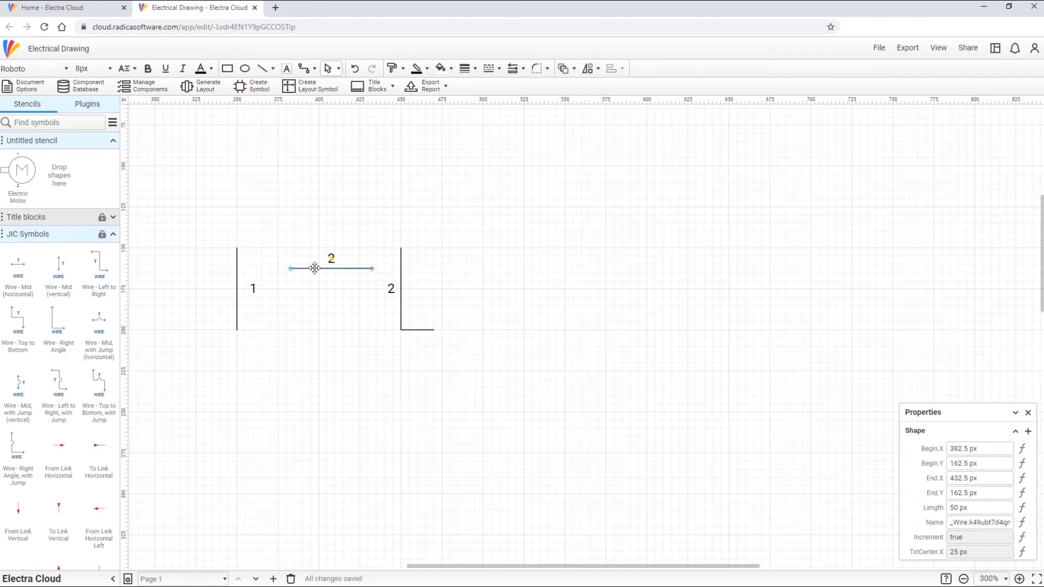
click(295, 276)
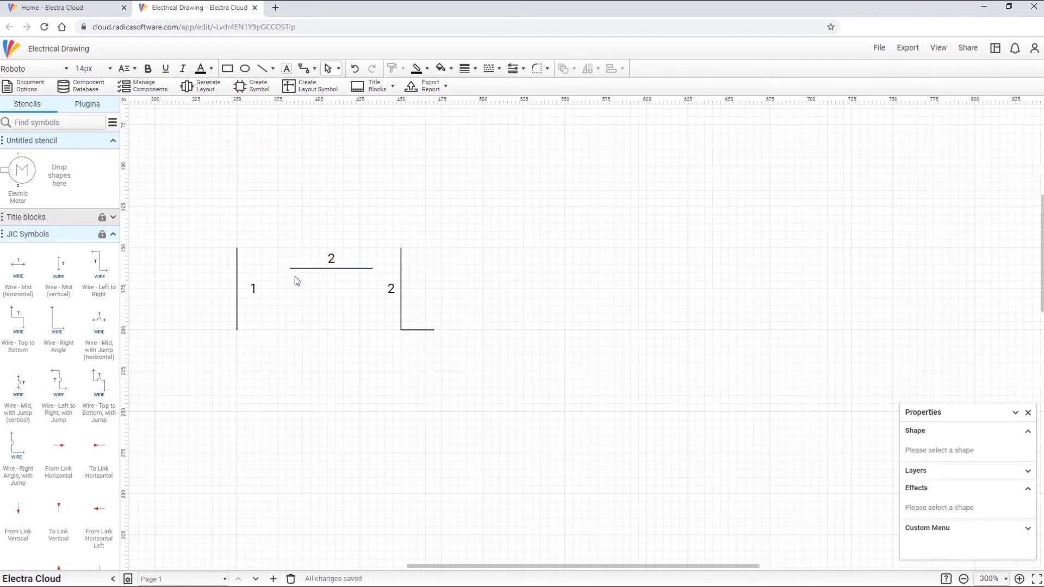
drag(298, 269, 256, 330)
click(254, 282)
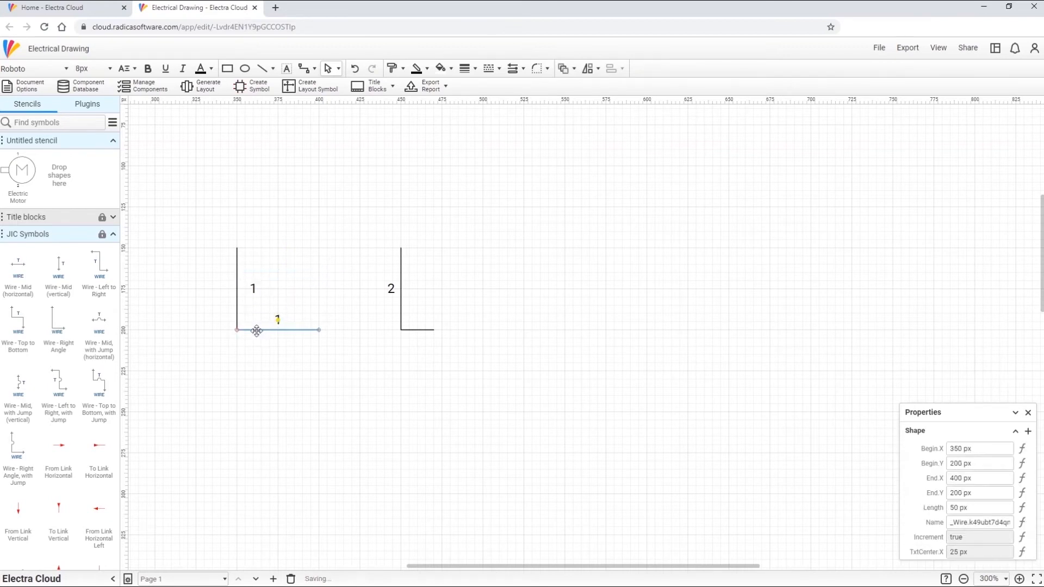
click(246, 330)
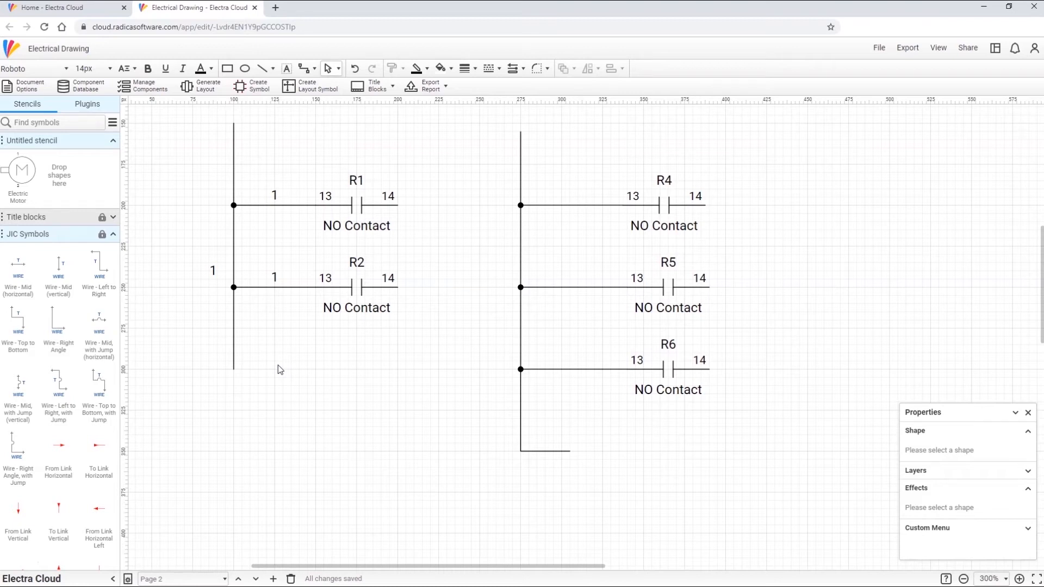
On Page 2, extend the vertical wire feeding R1 and R2 downward to a length of about 177.5 px
click(234, 367)
drag(234, 368, 233, 415)
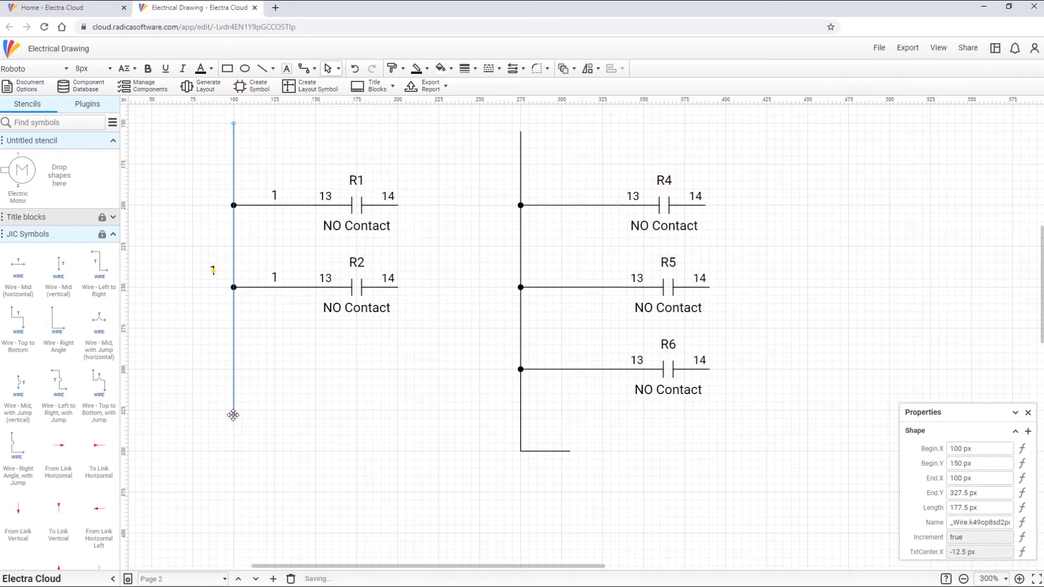
click(283, 298)
Move the R2 contact down along its vertical wire, keeping its branch wire connected
click(369, 289)
drag(370, 287, 369, 328)
click(371, 364)
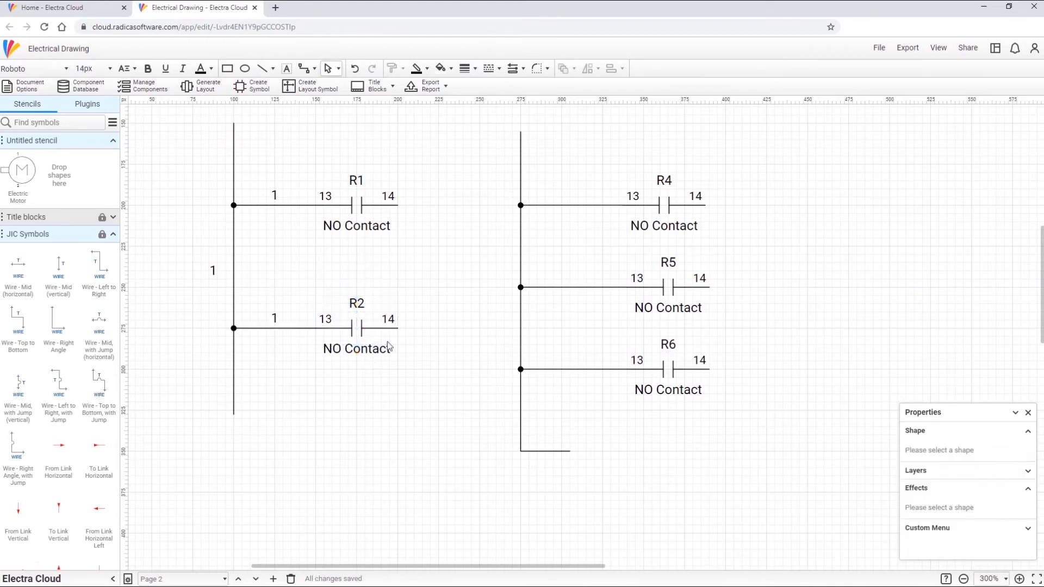
Shorten the vertical wire feeding R4, R5 and R6 slightly at its upper end
click(520, 135)
mouse_move(520, 131)
mouse_down()
mouse_move(459, 132)
mouse_move(533, 131)
mouse_move(499, 137)
mouse_move(520, 137)
mouse_up()
click(565, 160)
Rename the wire leading to contact R1 as aaa
double_click(276, 195)
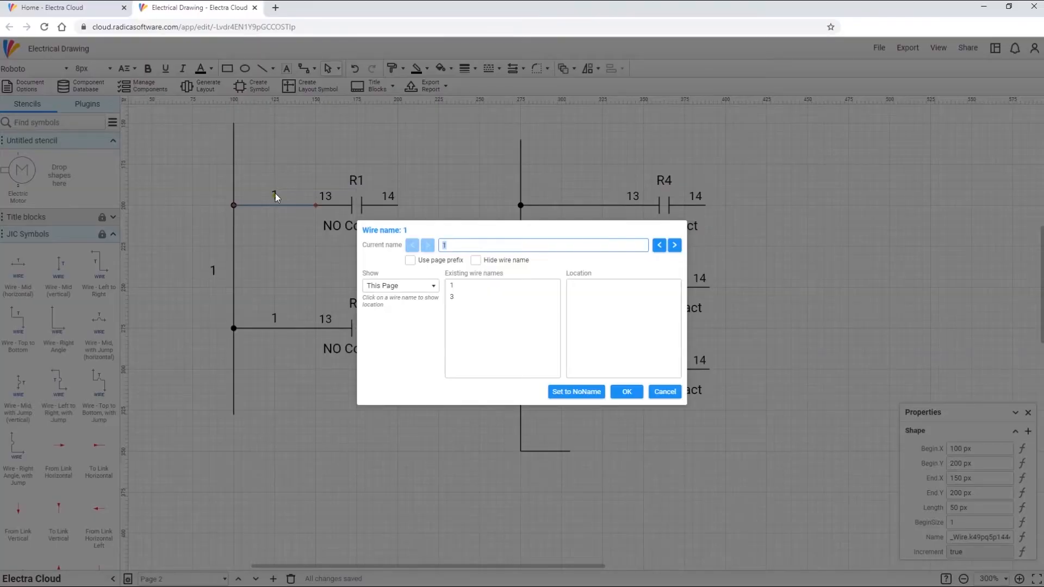
click(627, 391)
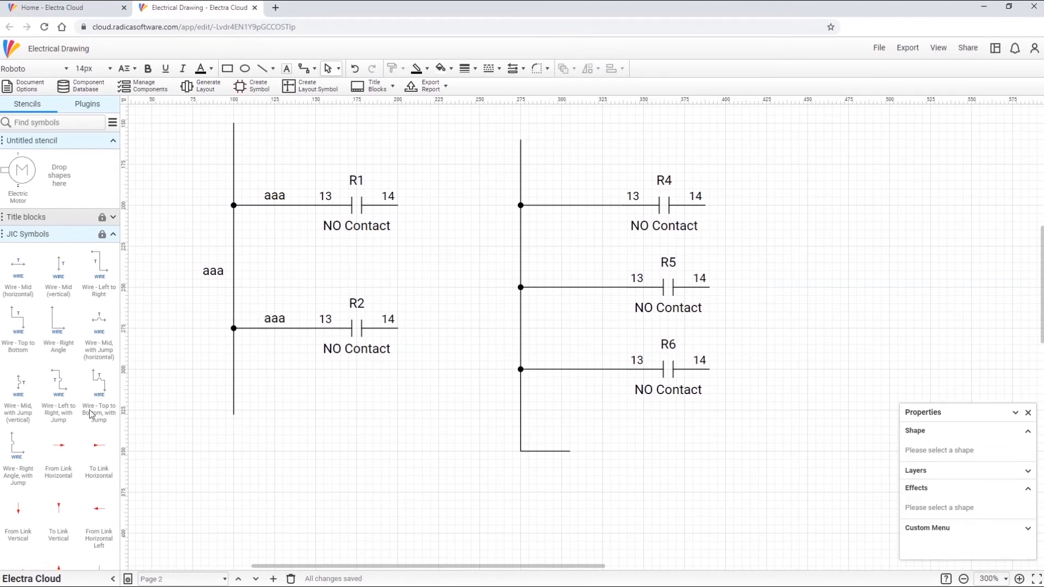
Place a From Link Vertical at the lower end of Page 2's aaa wire and a To Link Vertical atop Page 3's bb wire
drag(142, 502, 232, 434)
click(256, 579)
drag(59, 514, 257, 202)
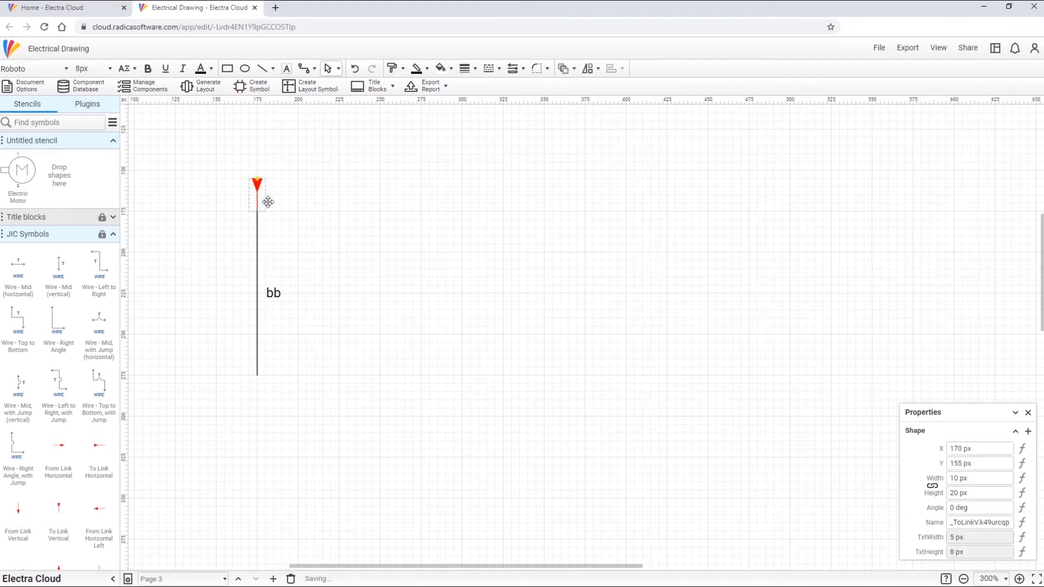
Link the vertical wire on Page 3 to the aaa wire on Page 2 through its To Link symbol
double_click(257, 188)
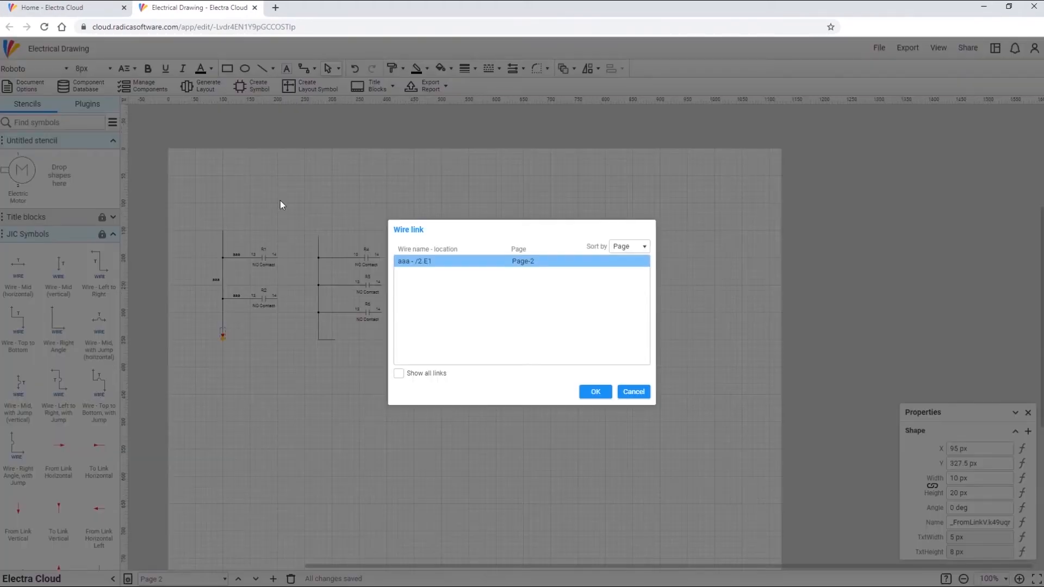
click(596, 391)
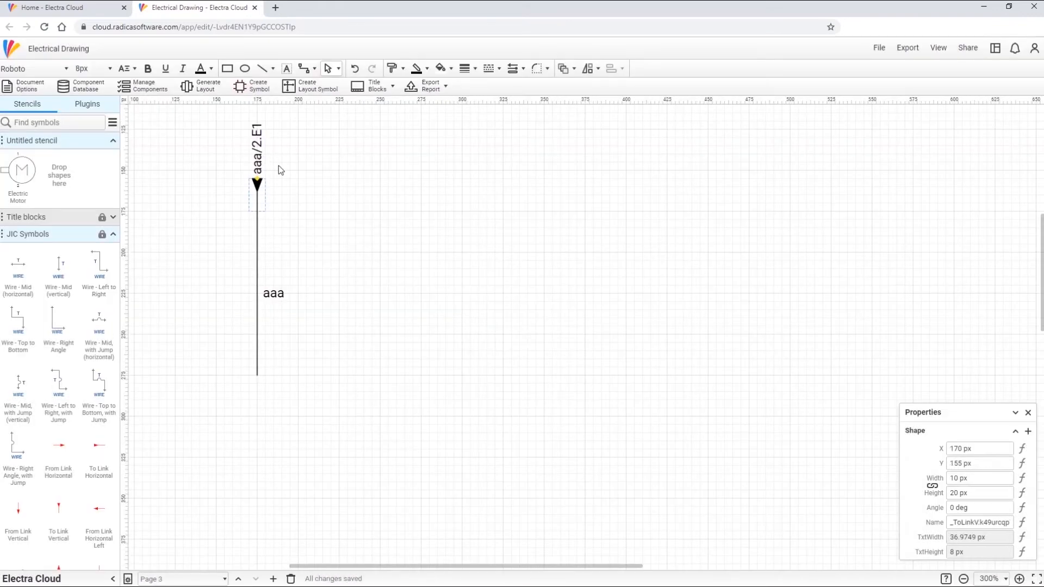
click(298, 276)
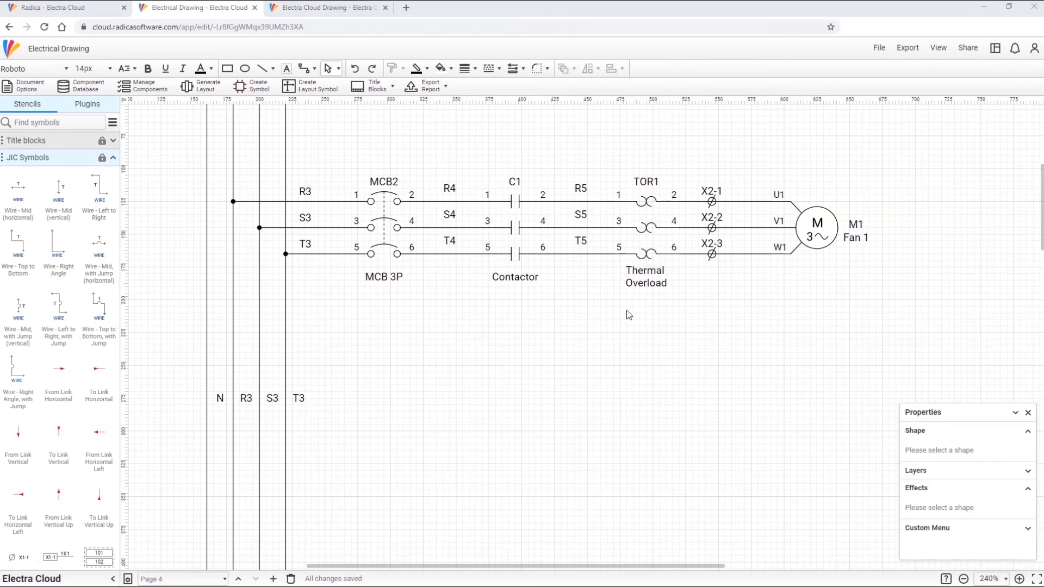
Copy the MCB2-to-M1 motor circuit, retaining wire names R3, S3 and T3, and place the copy below the original on the supply lines
drag(910, 318, 219, 148)
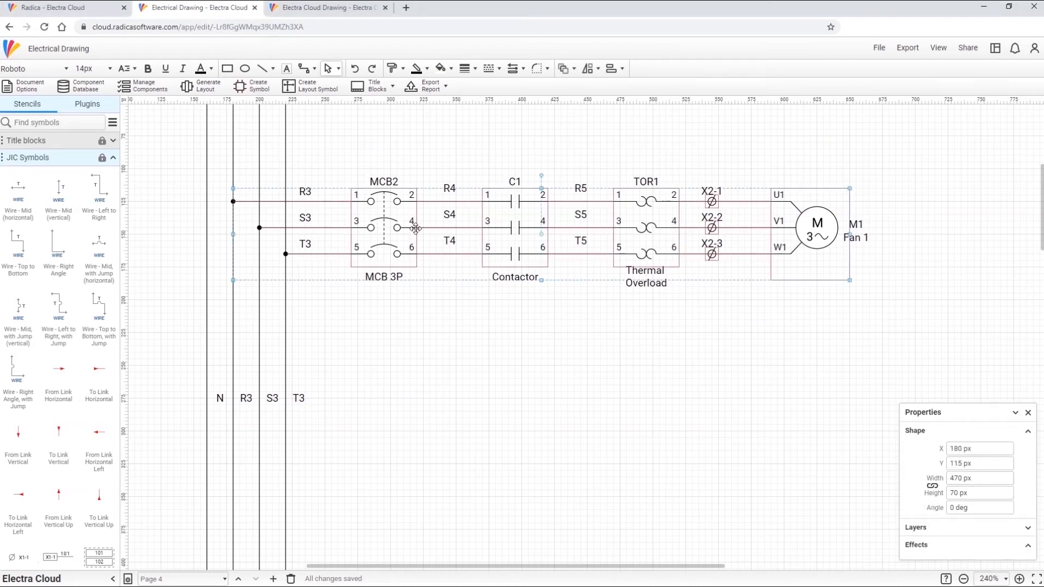
key(ctrl+v)
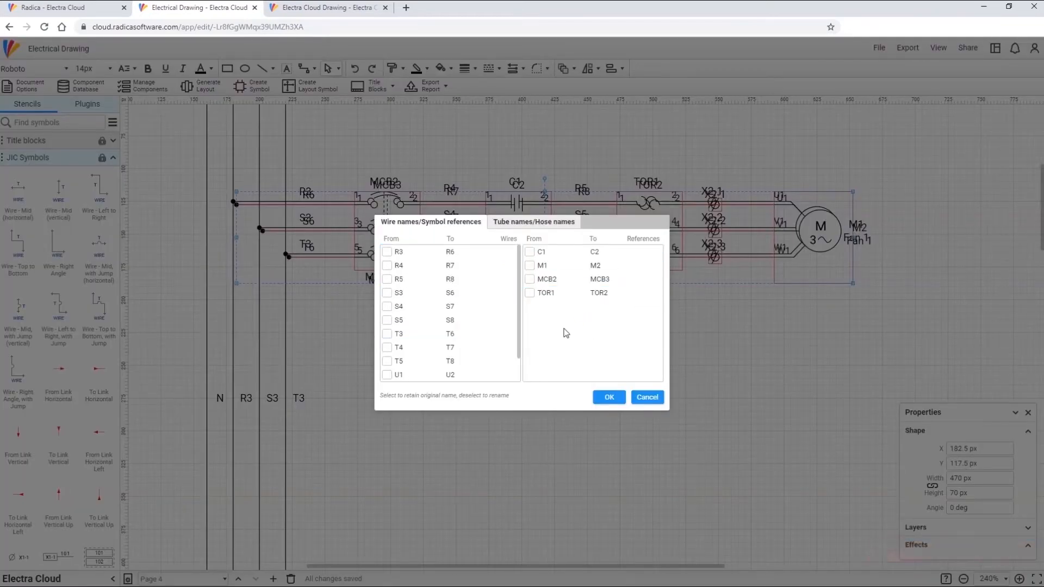
click(387, 253)
click(388, 293)
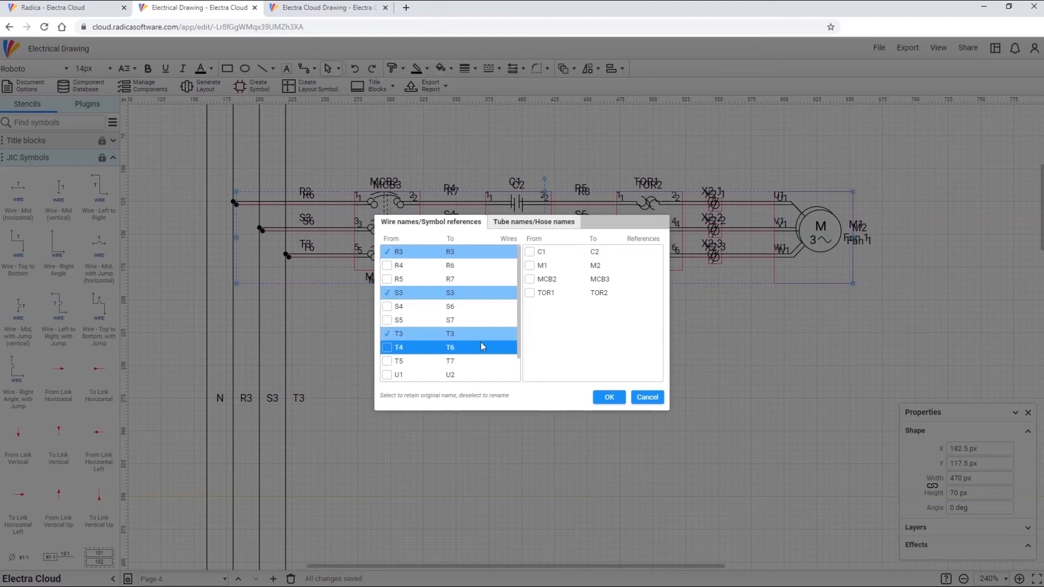
click(600, 401)
drag(546, 226, 549, 357)
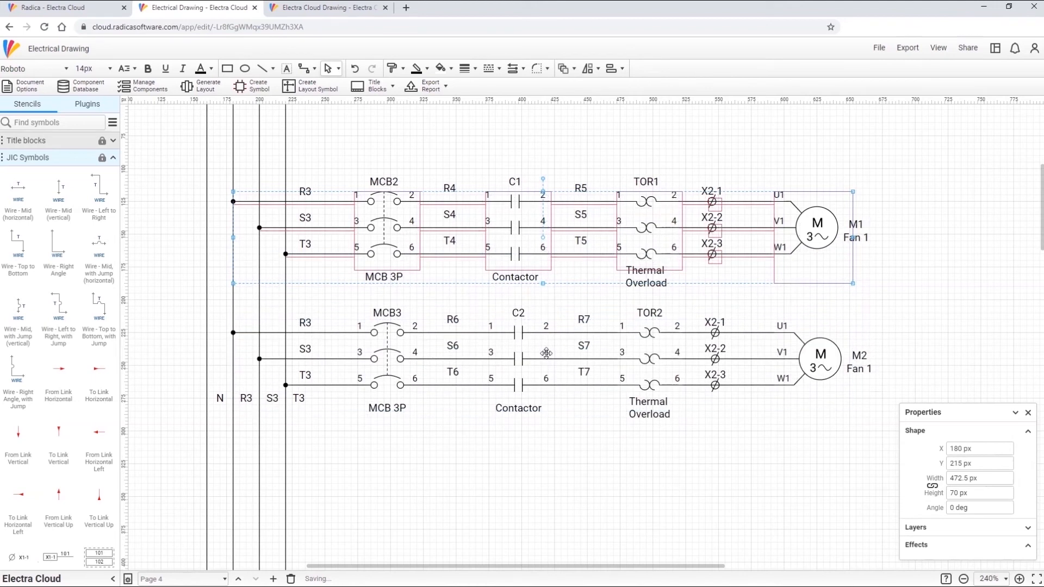
click(576, 463)
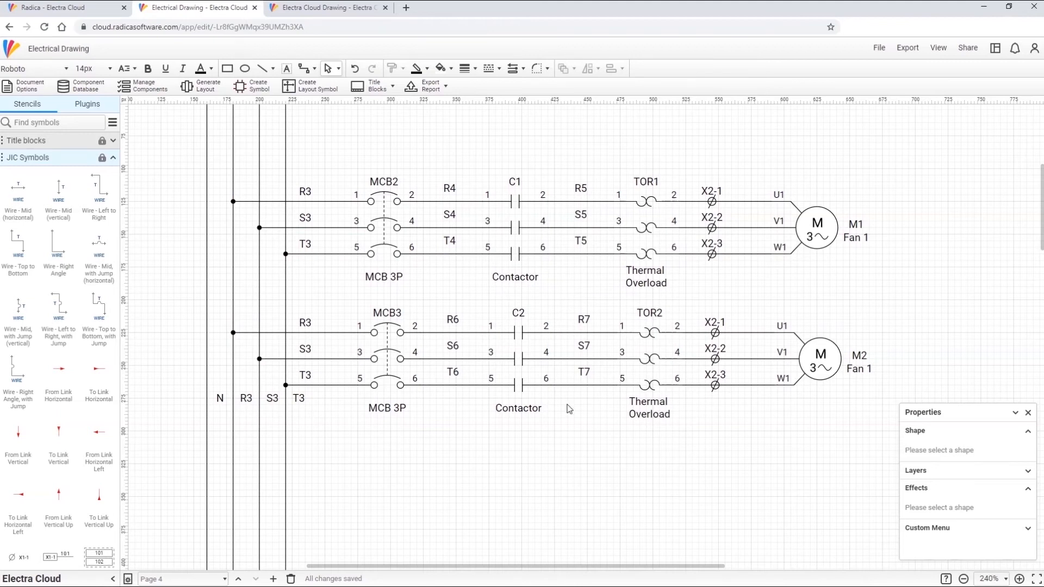
Paste another copy of the M1 motor circuit, retaining wire names R3, S3 and T3, and place it below the M2 circuit
key(ctrl+v)
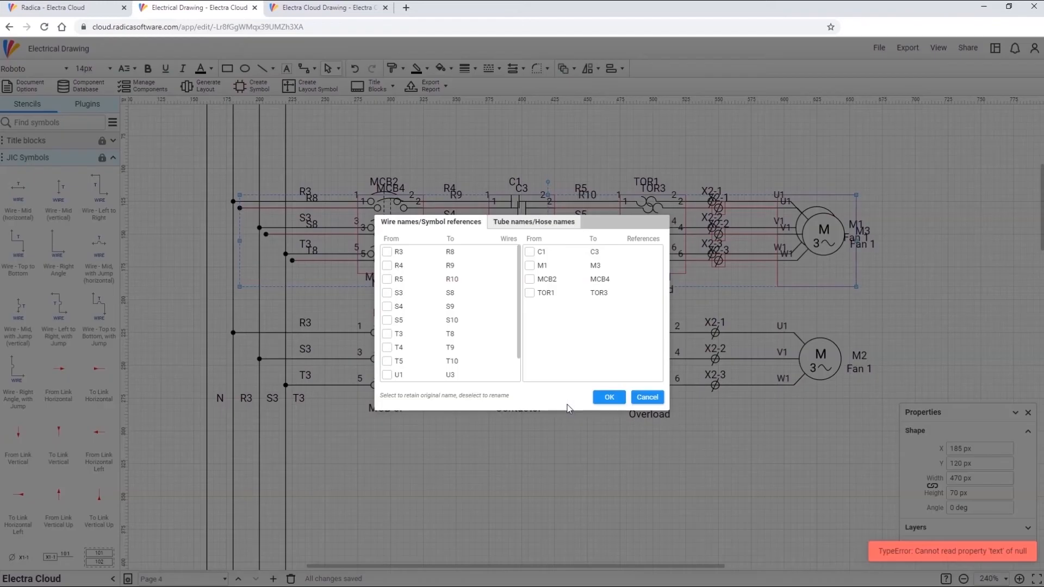
click(386, 252)
click(387, 293)
click(387, 334)
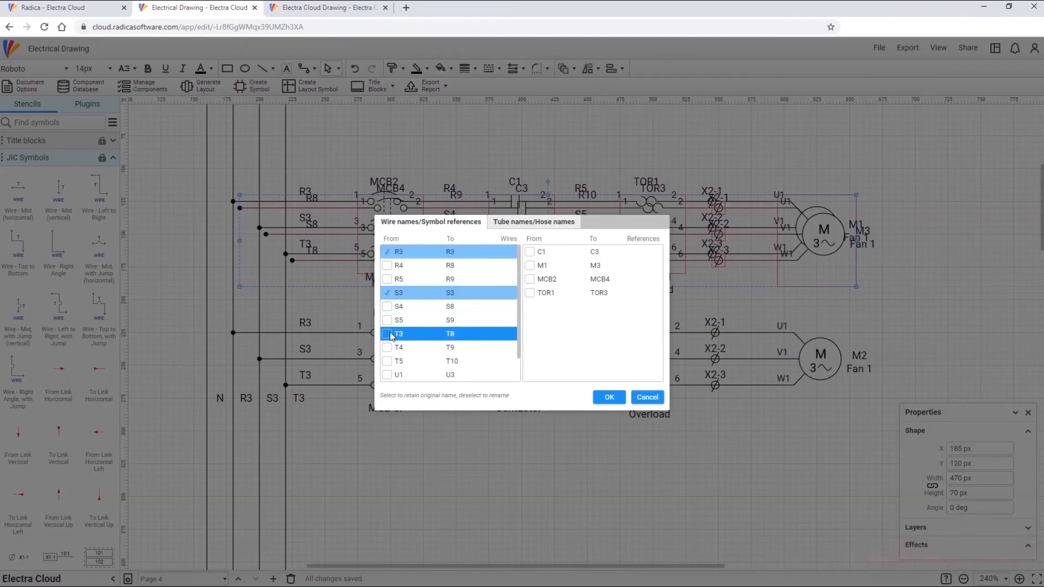
click(609, 397)
drag(550, 242, 542, 499)
click(568, 428)
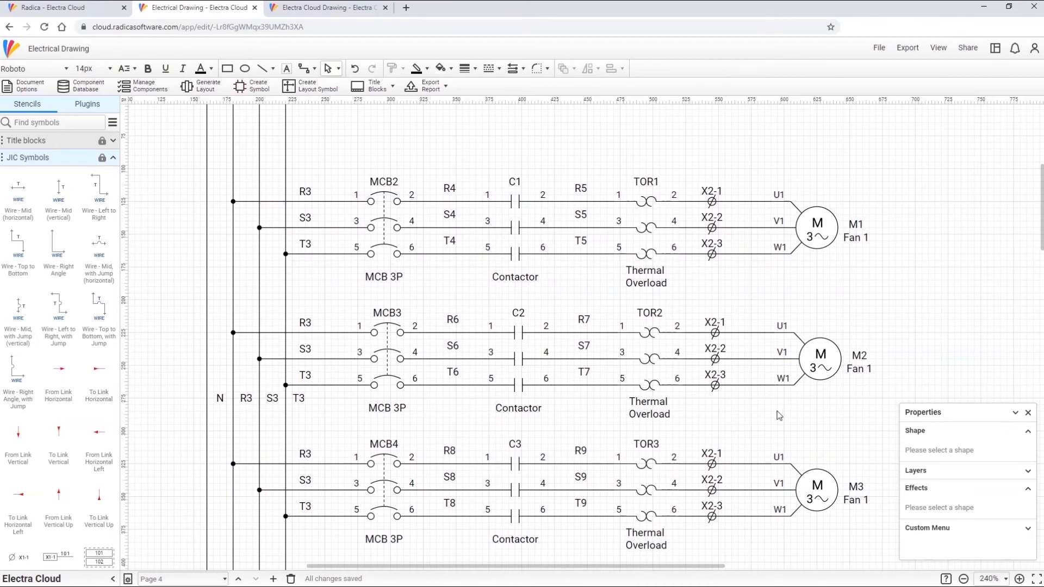
Create a new stencil, name it Prefab and fill in its description
scroll(780, 416, down, 10)
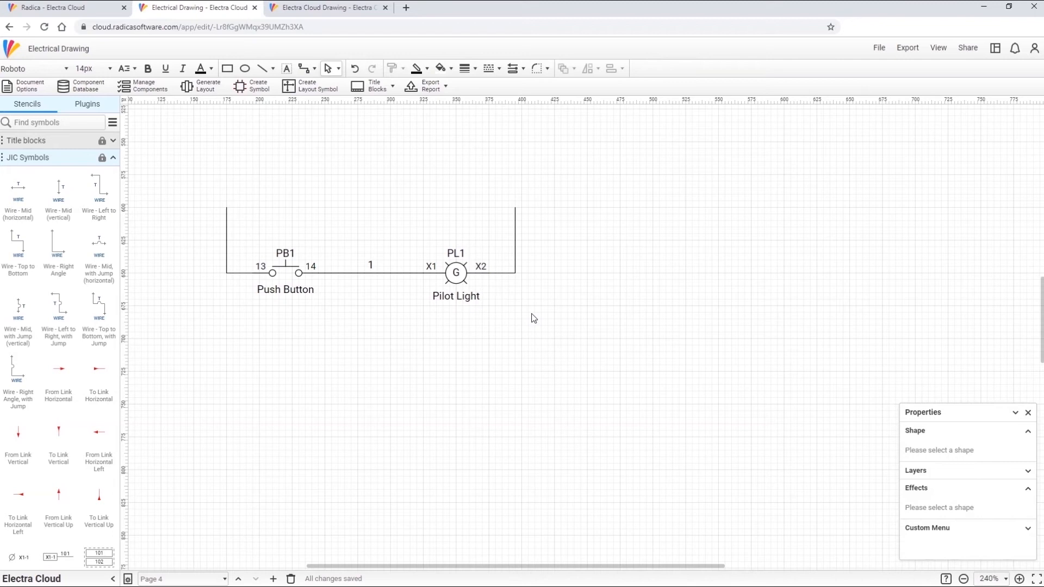
click(113, 122)
click(146, 143)
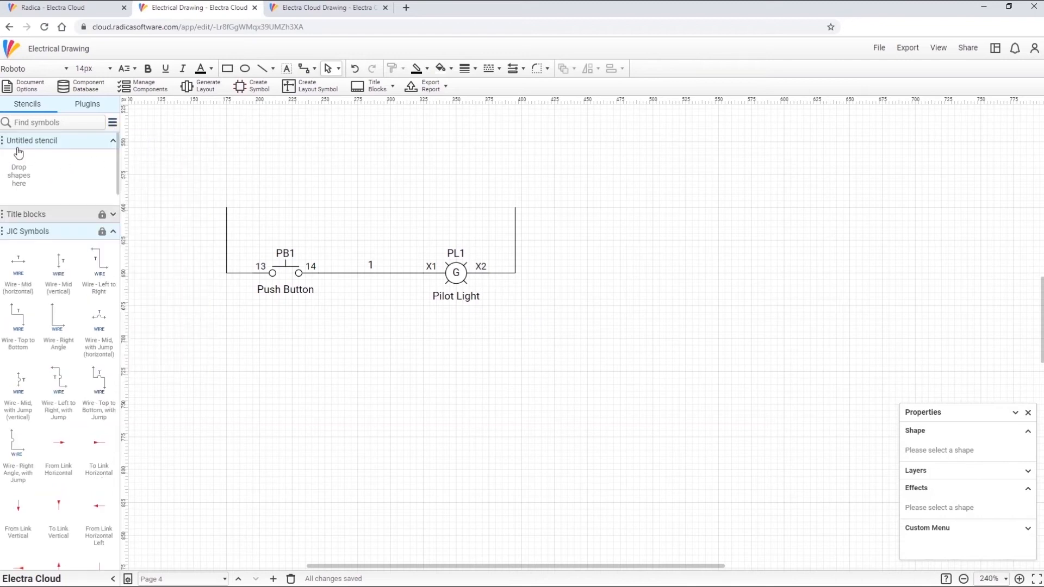
right_click(4, 145)
click(28, 175)
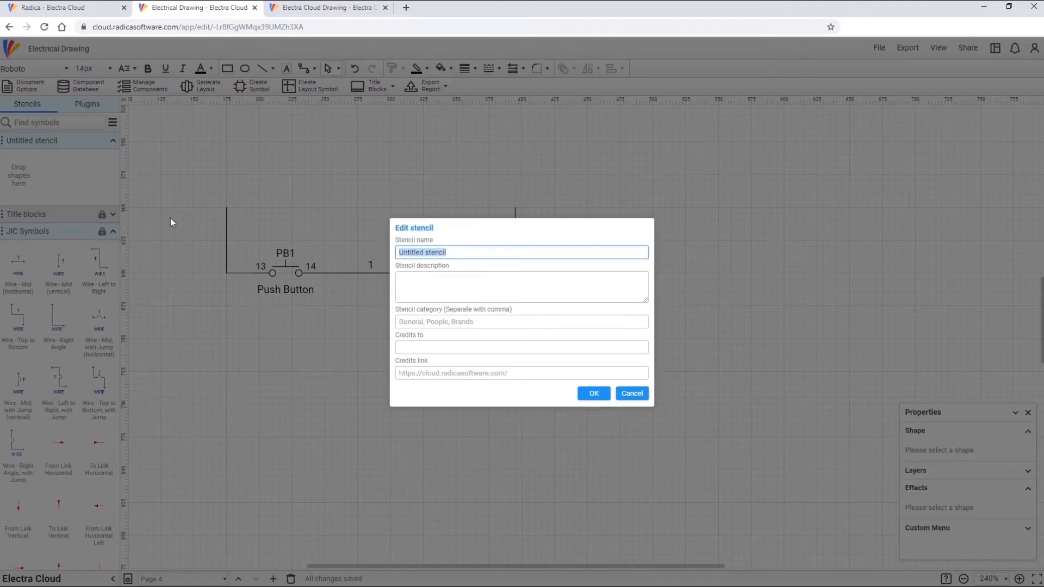
text(Prefab)
key(Tab)
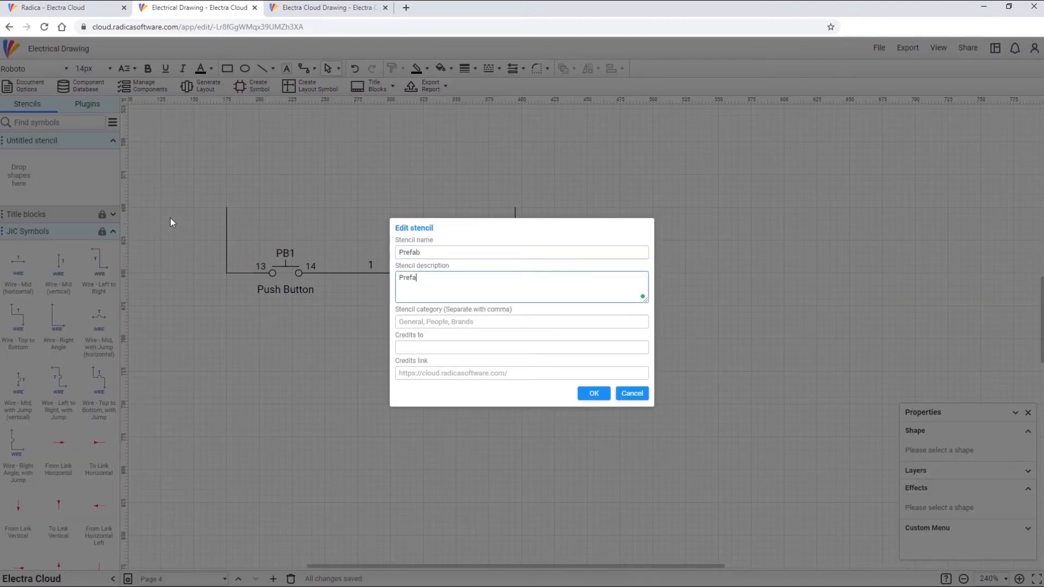
click(593, 394)
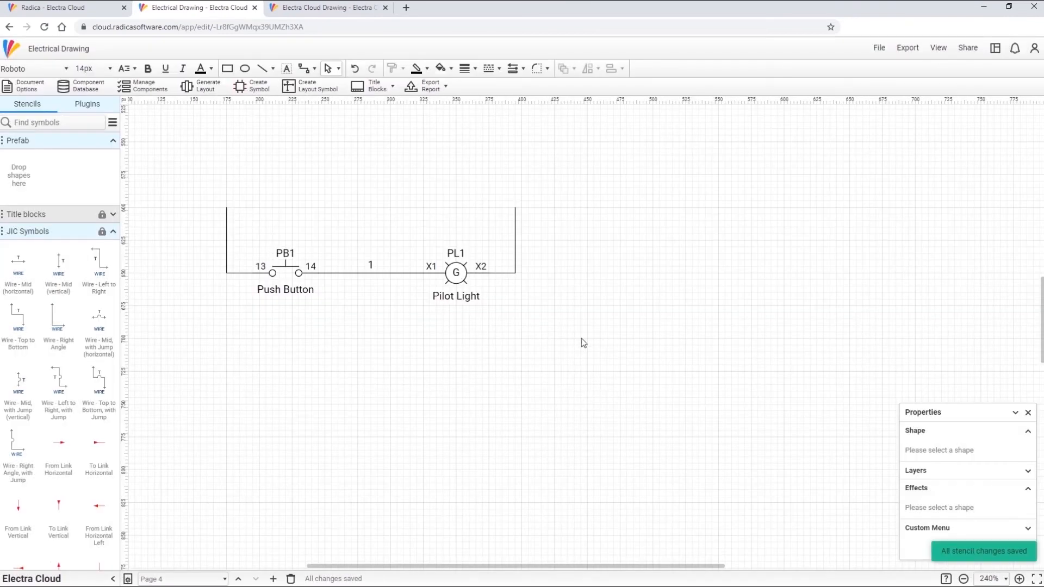
Store the push button and pilot light circuit in the Prefab stencil and place it back on the page from there
drag(581, 341, 198, 188)
drag(316, 270, 59, 194)
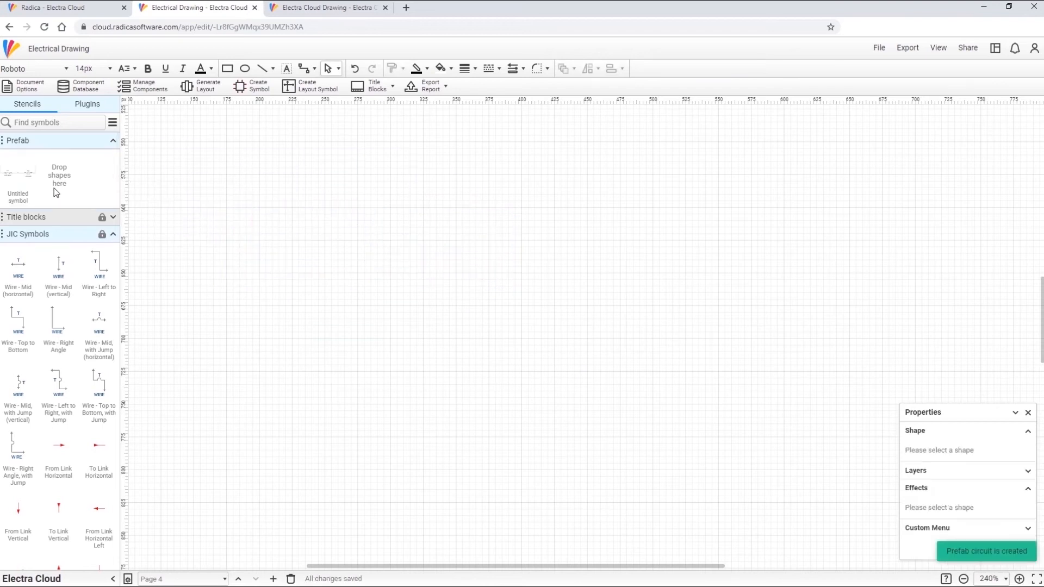
drag(198, 204, 406, 214)
click(609, 397)
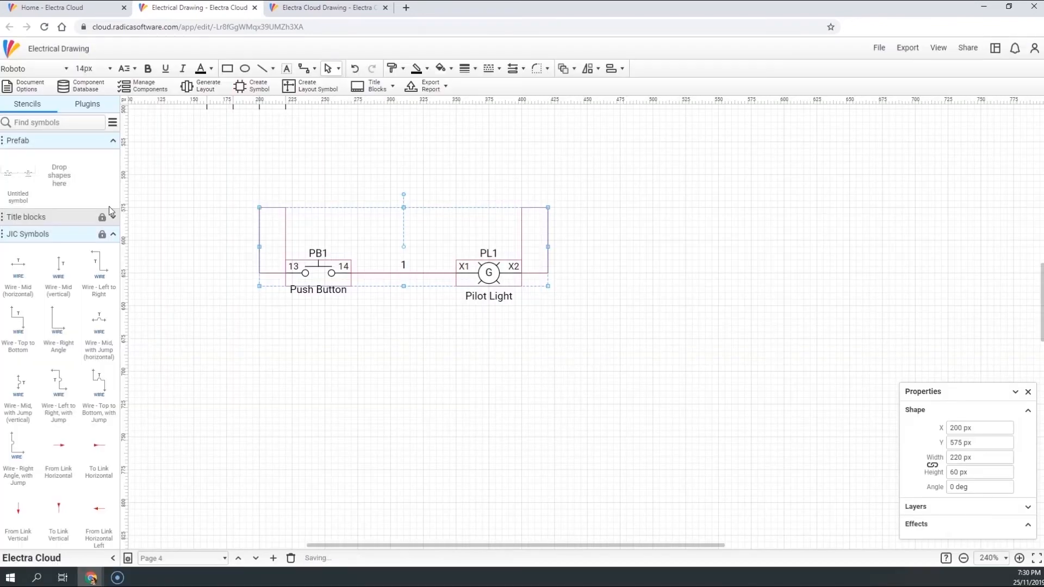
Add two more prefab push button and pilot light circuits below the first, letting all wire names and references be renumbered
drag(41, 182, 403, 314)
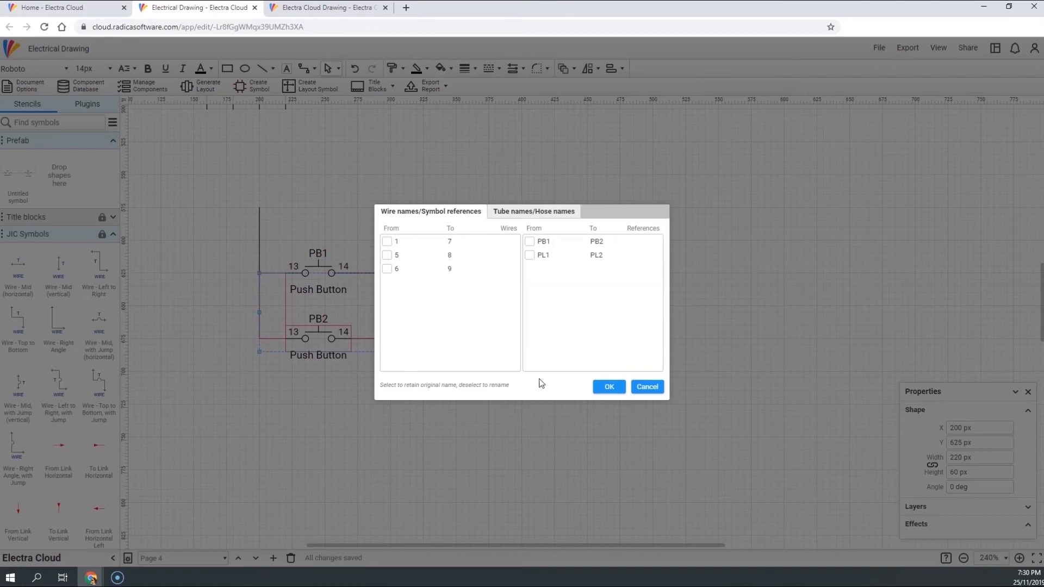
click(606, 385)
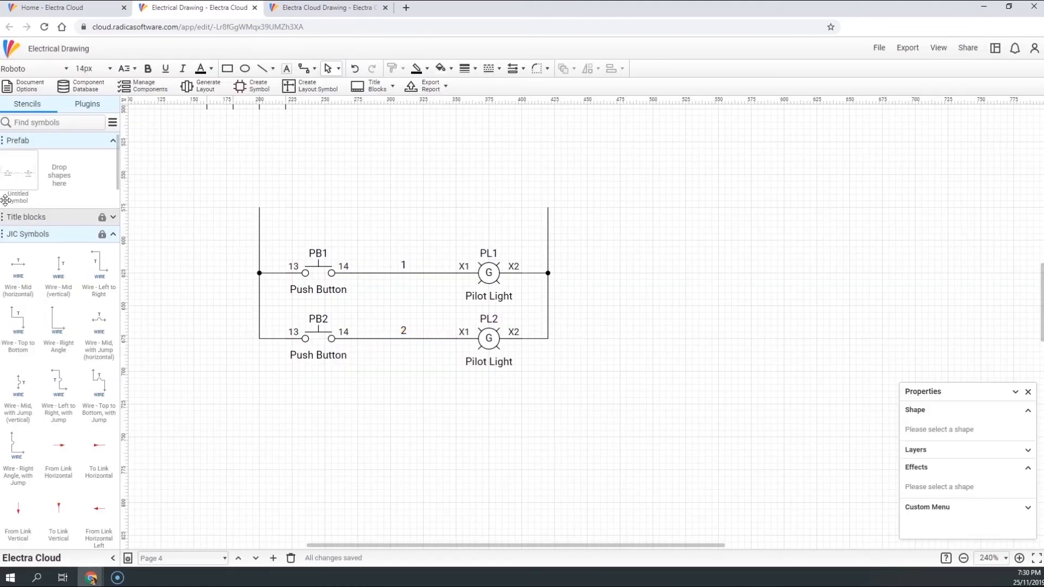
drag(9, 179, 405, 378)
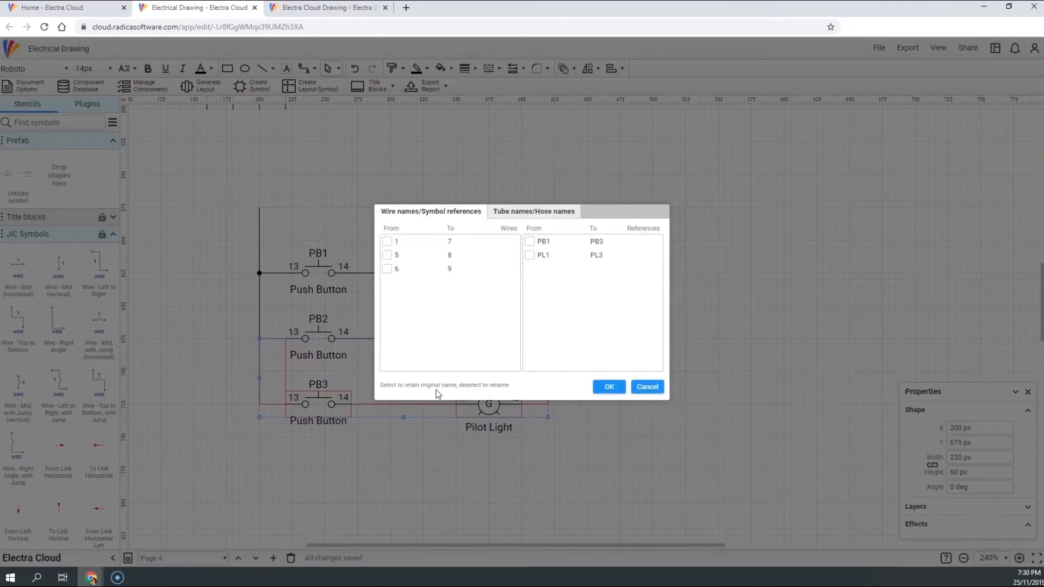
click(608, 387)
click(603, 391)
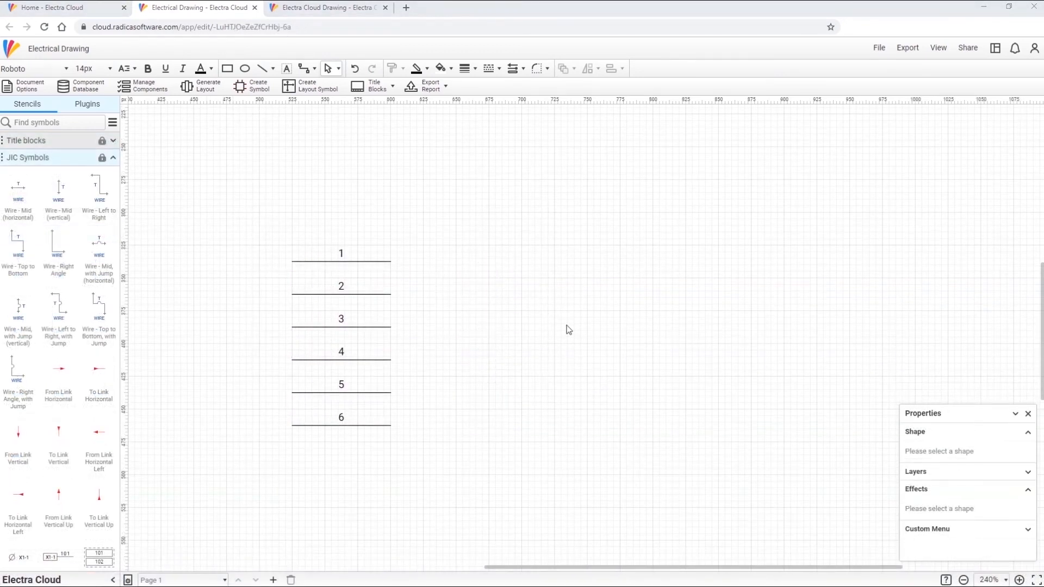
Place a Terminal symbol from the JIC Symbols stencil near the end of wire 1
scroll(57, 370, down, 3)
drag(18, 381, 445, 294)
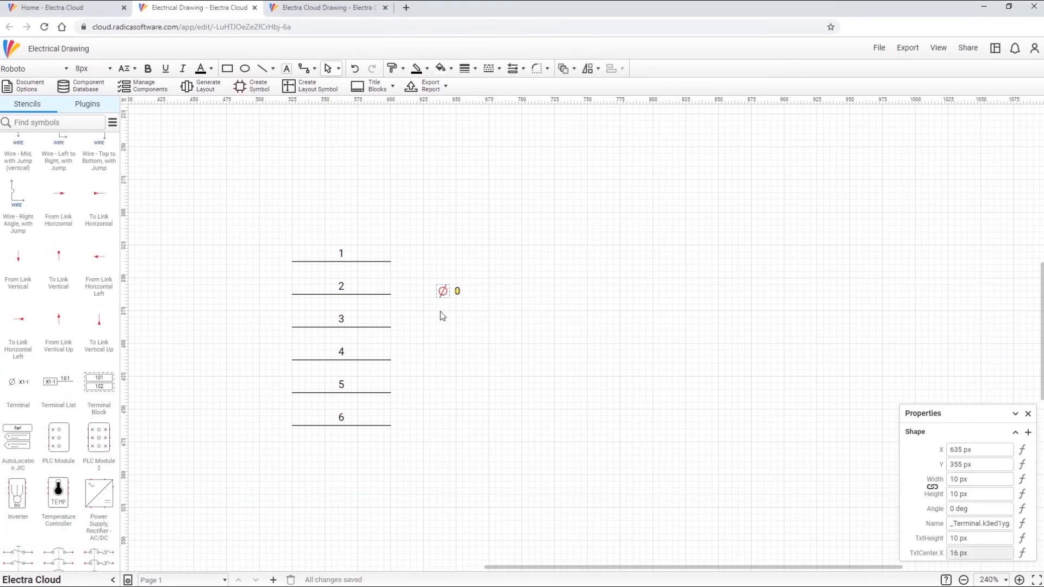
click(443, 316)
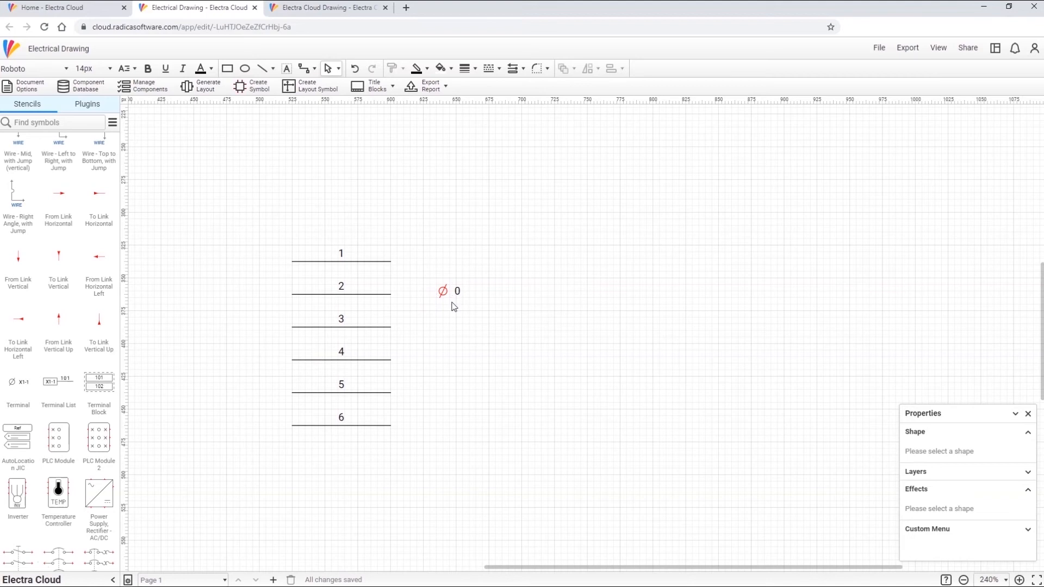
drag(442, 291, 371, 261)
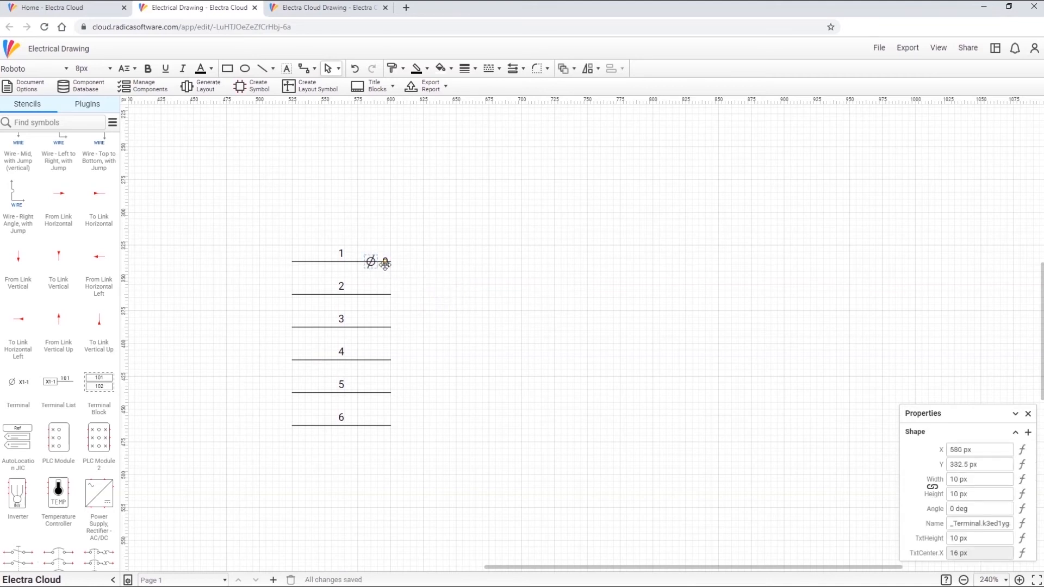
Move the terminal's label below wire 1 and copy the terminal onto wires 2 to 6
drag(385, 261, 371, 327)
click(413, 278)
ctrl+drag(371, 327, 371, 425)
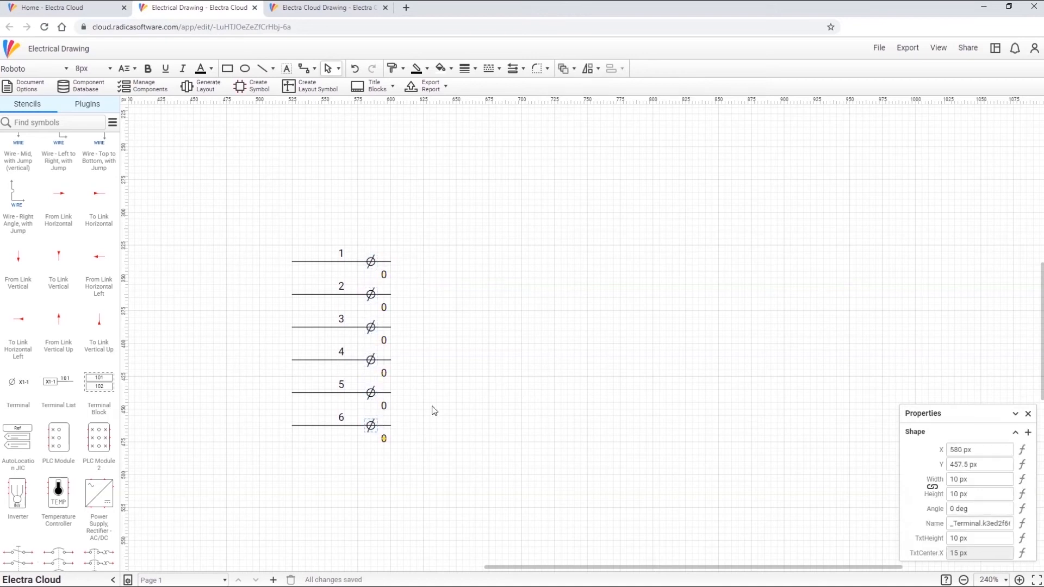
click(376, 456)
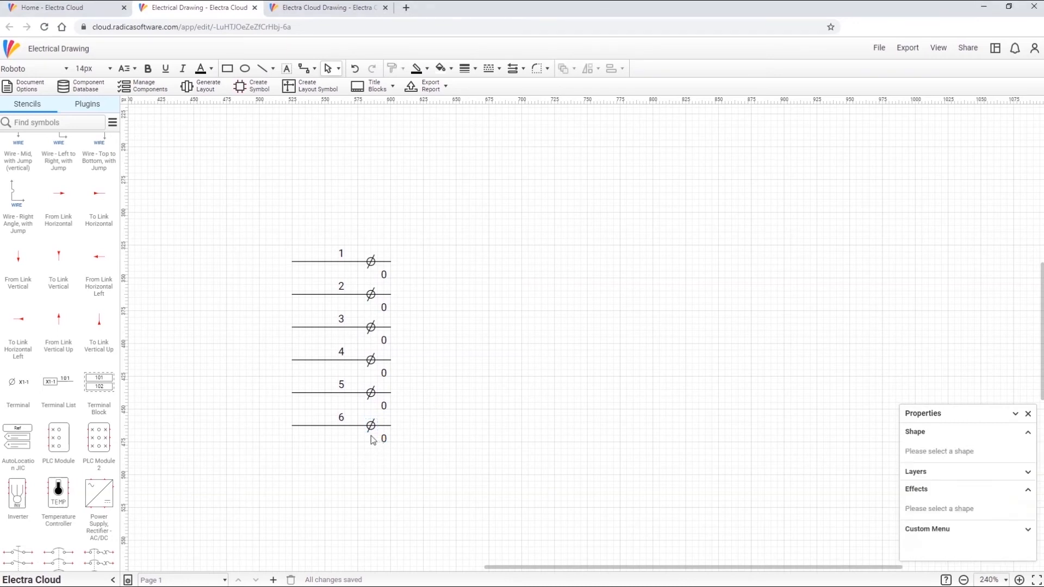
Name the terminal on wire 6 test
click(381, 438)
text(test)
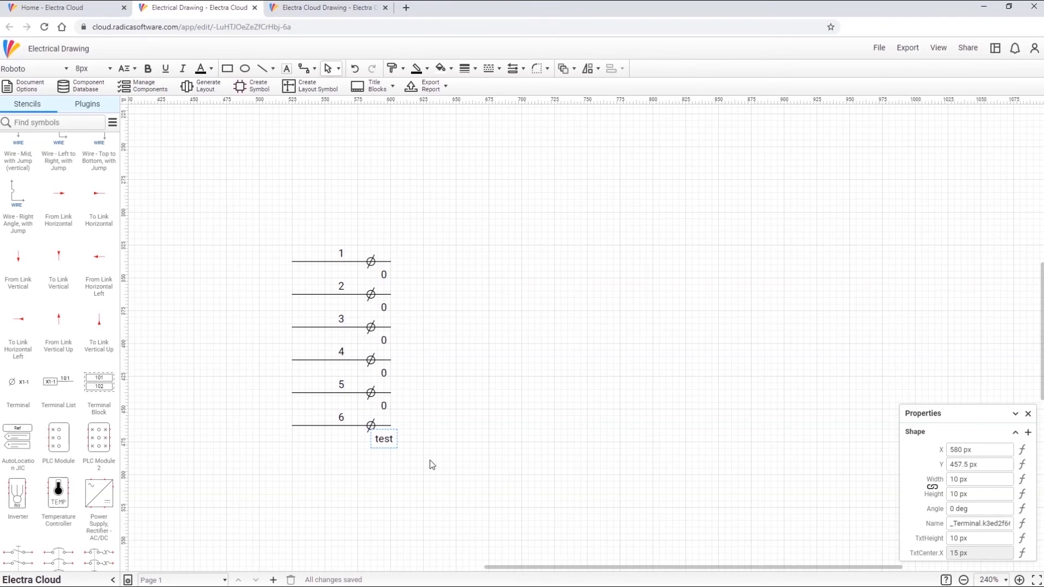
click(410, 450)
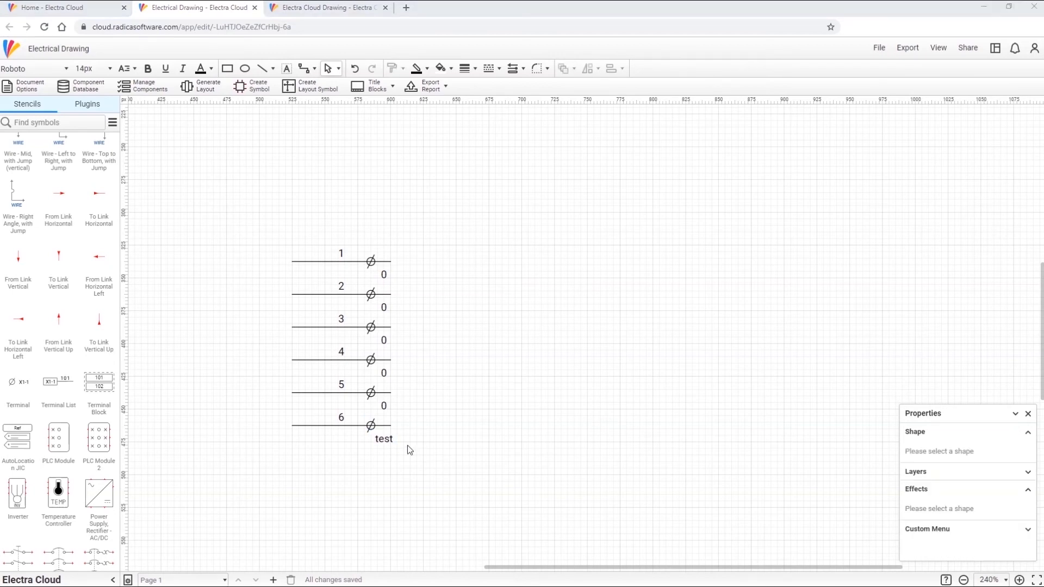
Place a Terminal List beside the wires and generate the terminal listing from All Pages with 10 terminals per row
drag(58, 382, 489, 323)
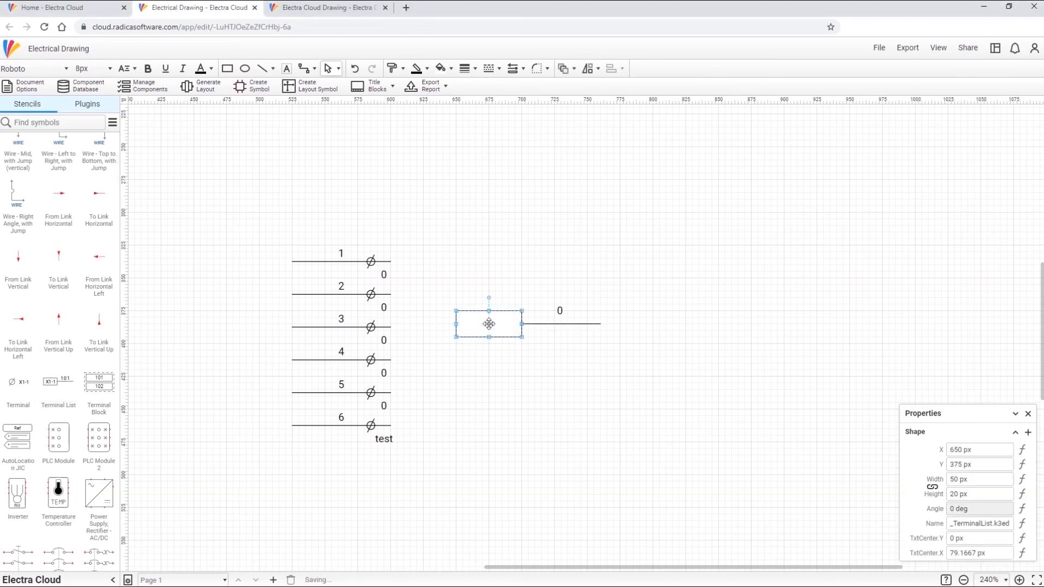
right_click(489, 323)
click(499, 331)
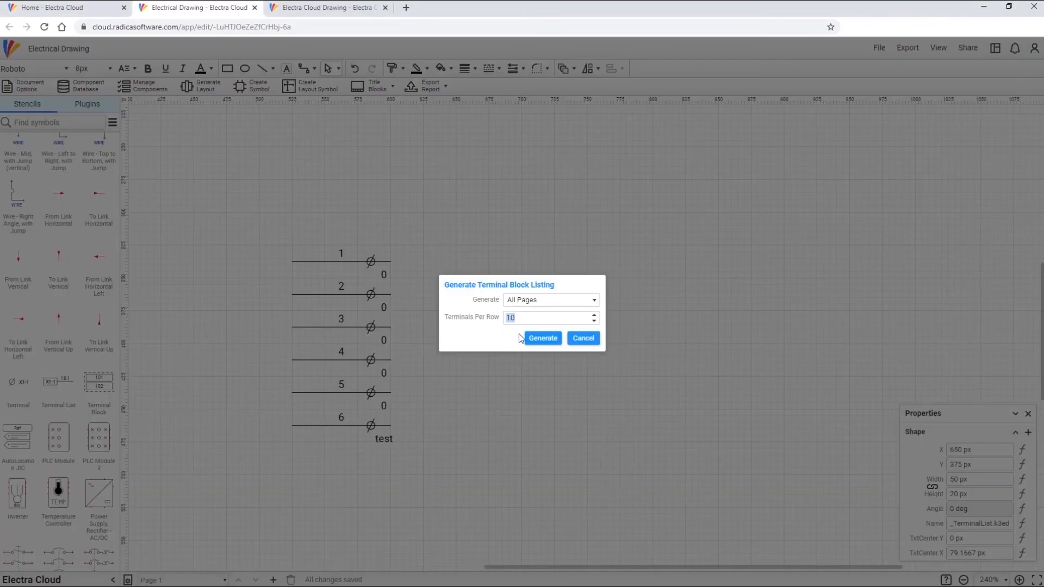
click(539, 338)
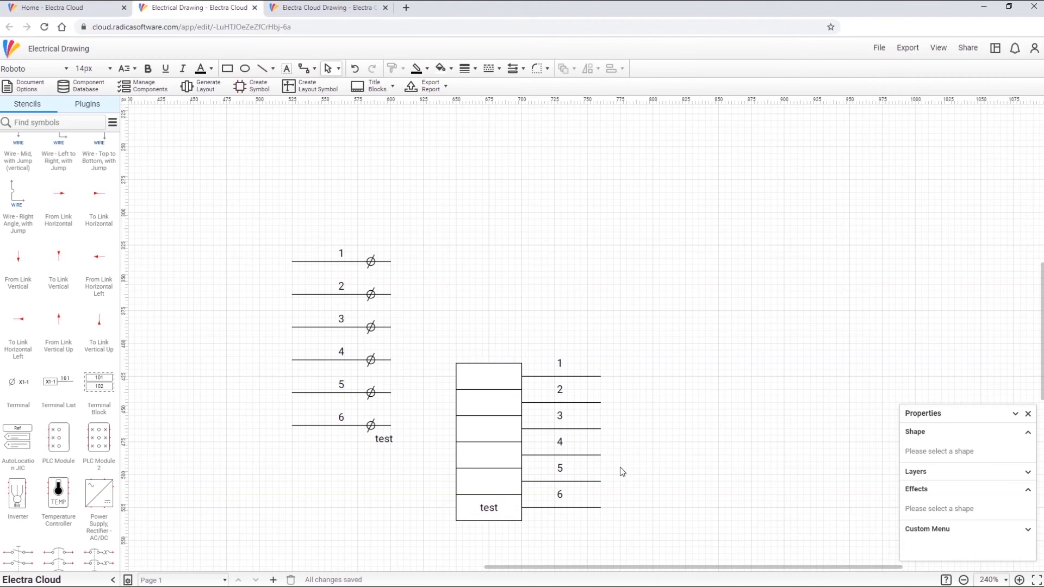
click(493, 508)
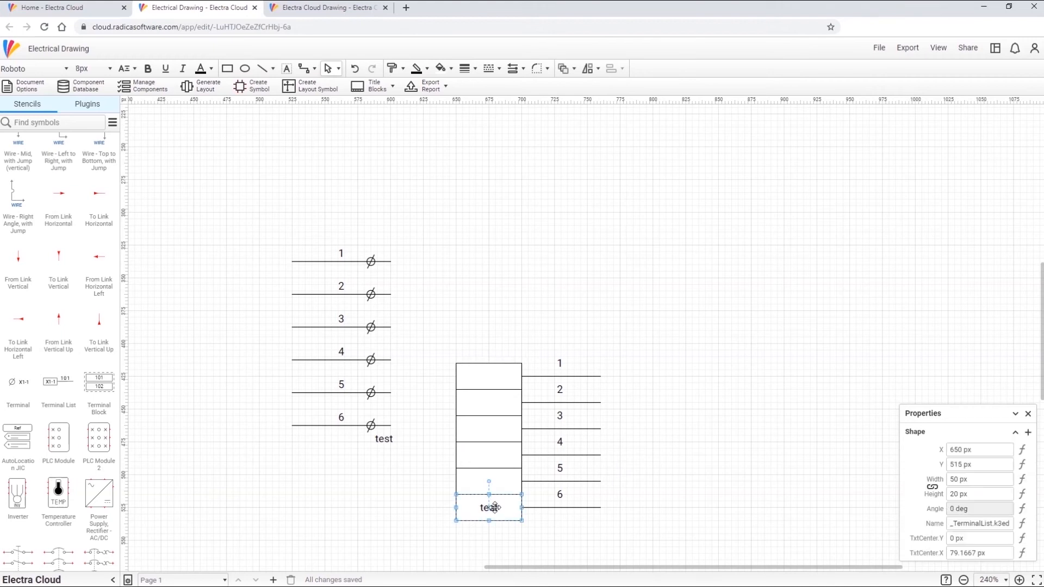
click(636, 497)
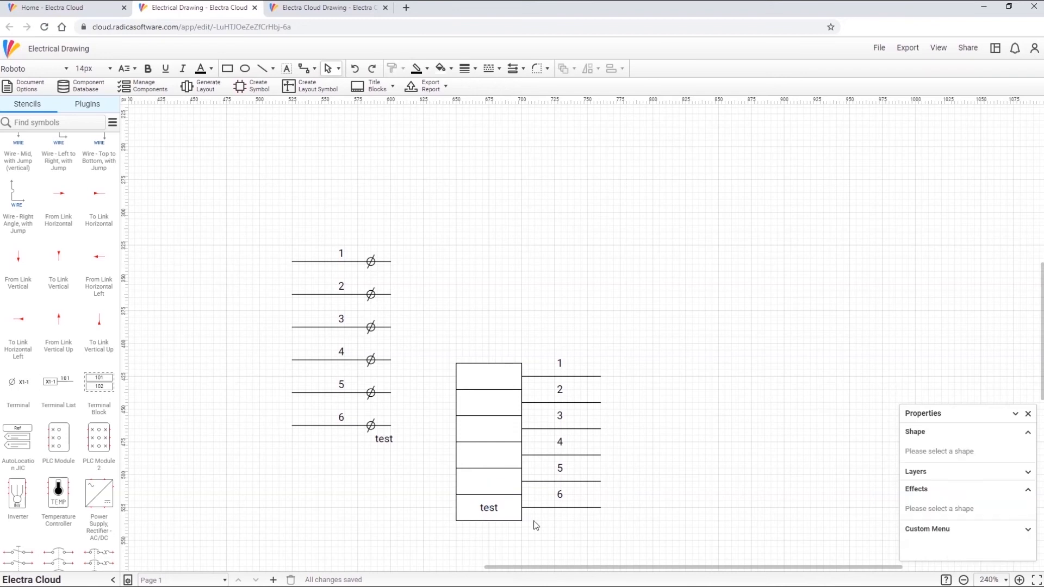
Place a Terminal Block over the terminal list and resize it to 77.5 x 152.5 px to enclose all six terminals
scroll(536, 525, down, 1)
drag(98, 390, 535, 460)
drag(331, 459, 433, 460)
drag(485, 421, 484, 300)
Renumber the terminals inside block X1 with starting number 1, keeping the terminal block reference shown
right_click(508, 301)
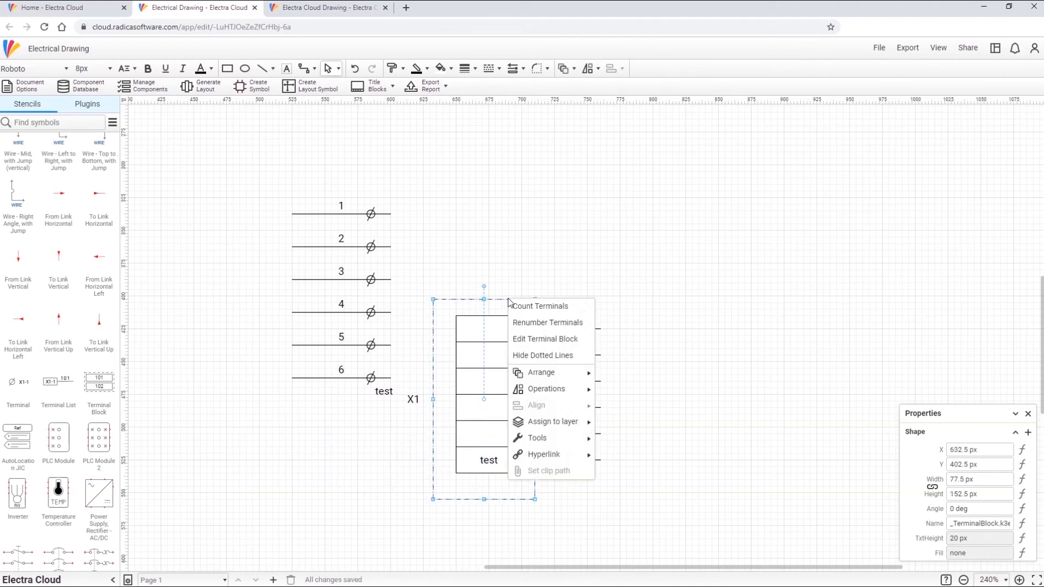
click(558, 322)
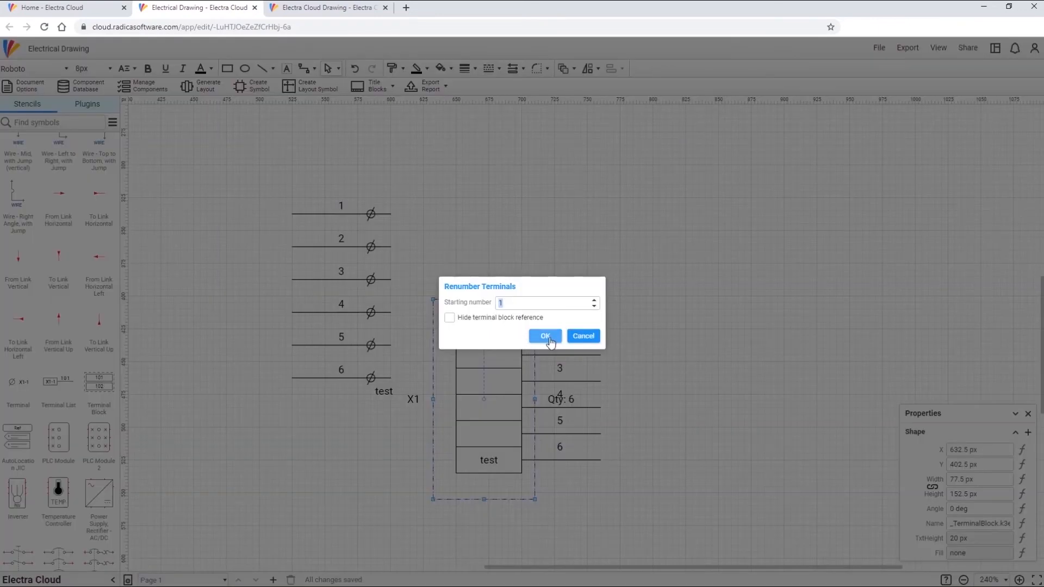
click(545, 336)
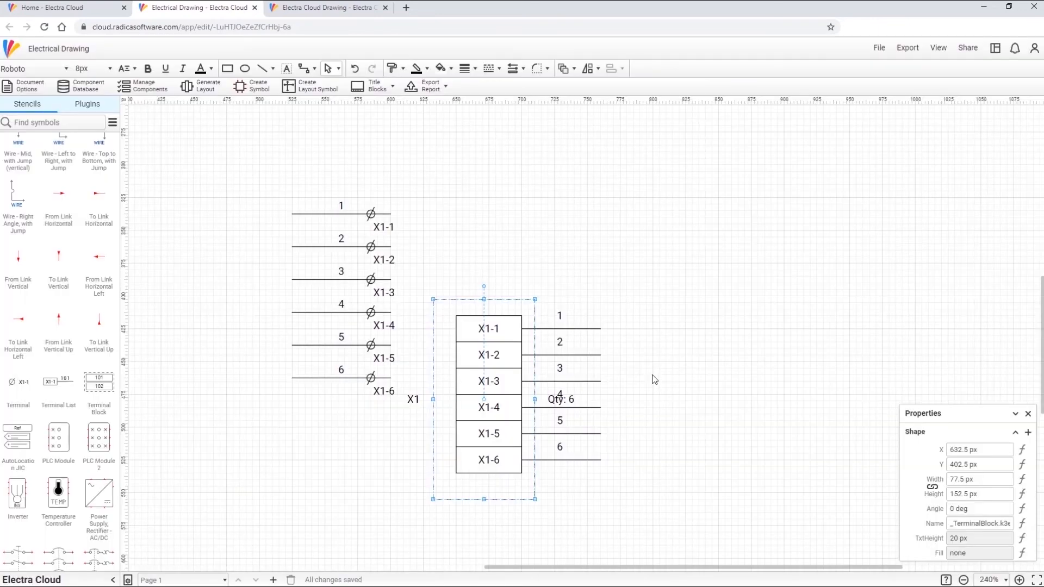
click(625, 402)
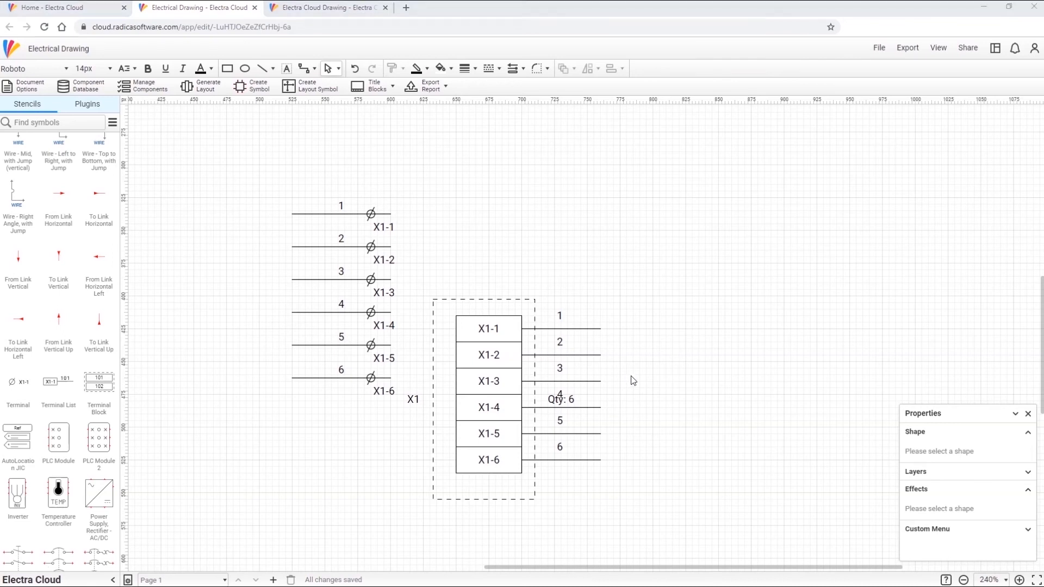
Rename wire 1 as aaa
click(342, 205)
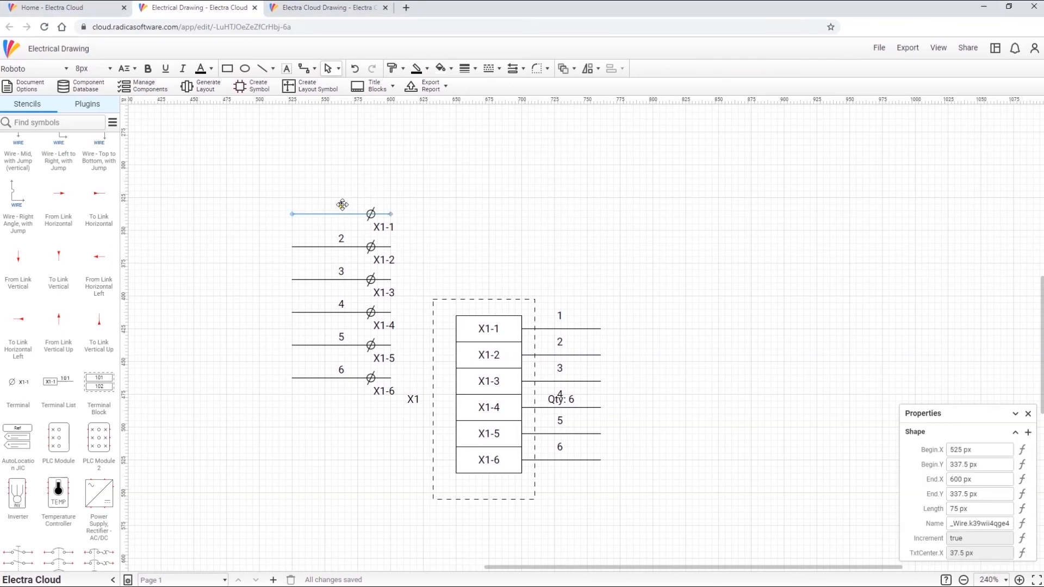
double_click(342, 206)
text(aaa)
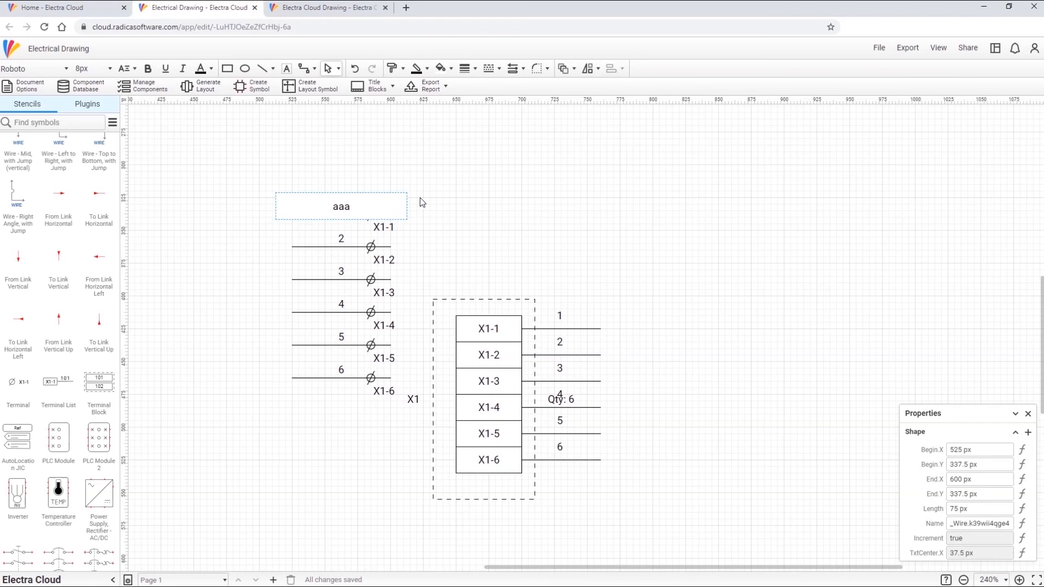
click(451, 248)
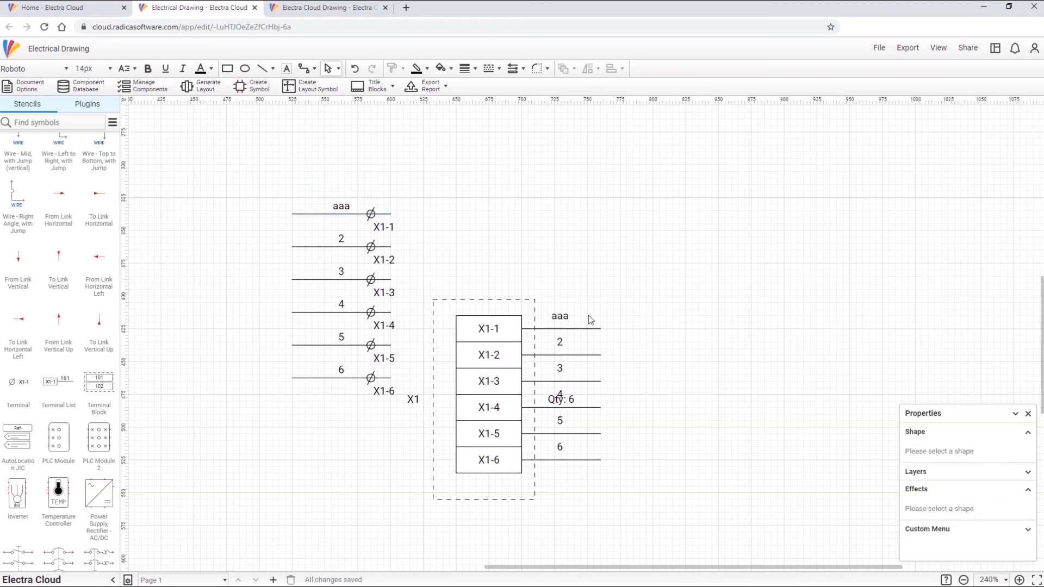
Swap terminals X1-4 and X1-6 in the terminal list and renumber the reordered block starting from 1
drag(502, 459, 515, 491)
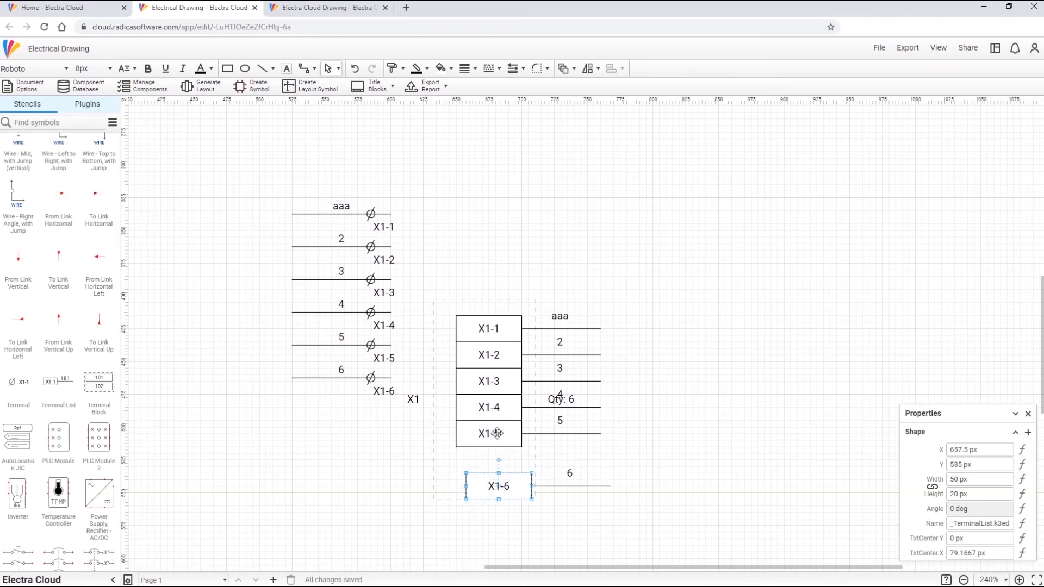
mouse_move(496, 412)
mouse_down()
mouse_move(497, 474)
mouse_move(490, 409)
mouse_up()
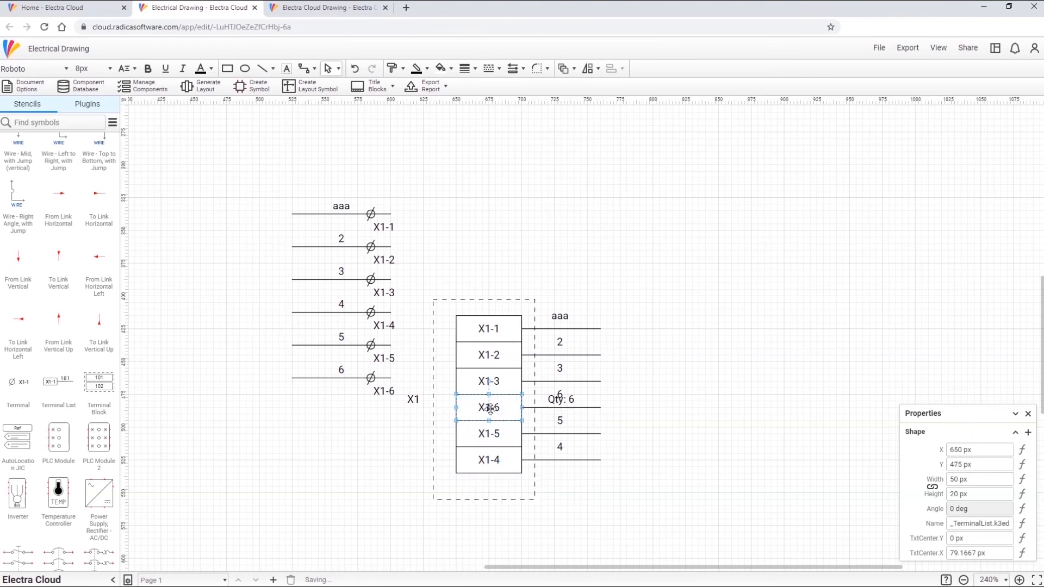
right_click(535, 376)
click(560, 398)
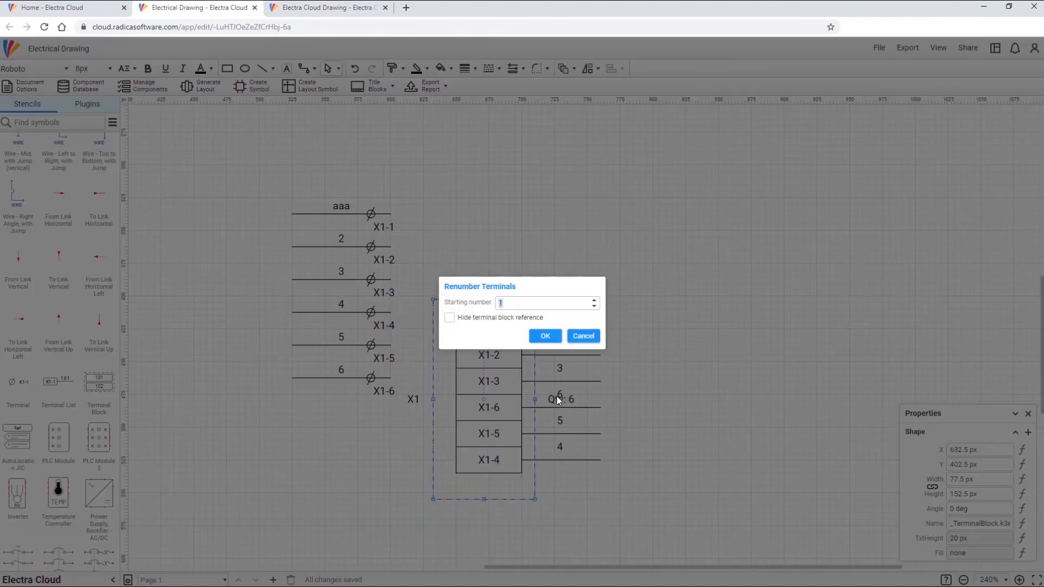
click(546, 337)
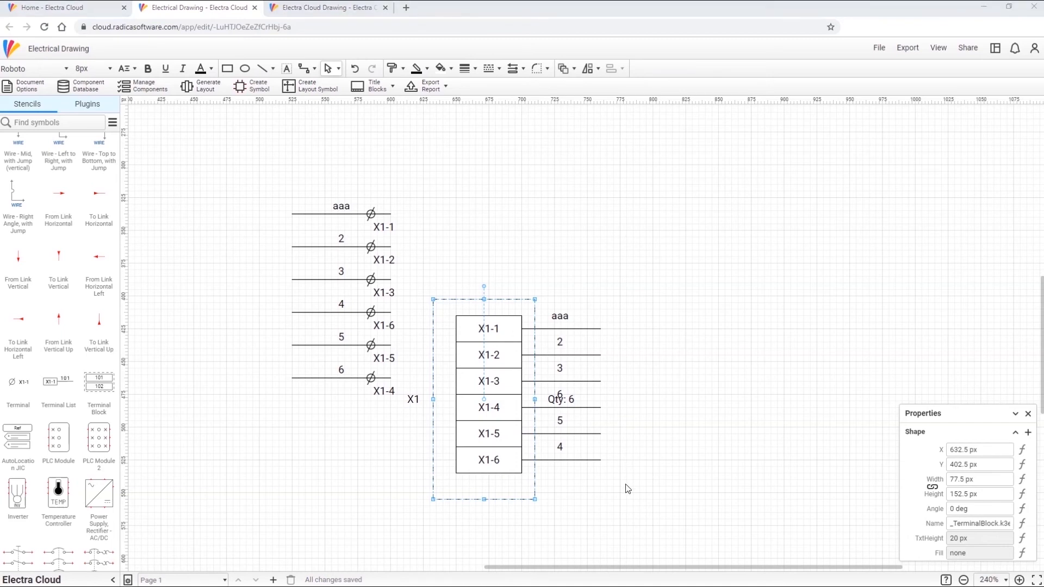
Move terminals X1-4 to X1-6 beside the first three and resize the terminal block to 205 x 85 px around both columns
drag(653, 492, 667, 341)
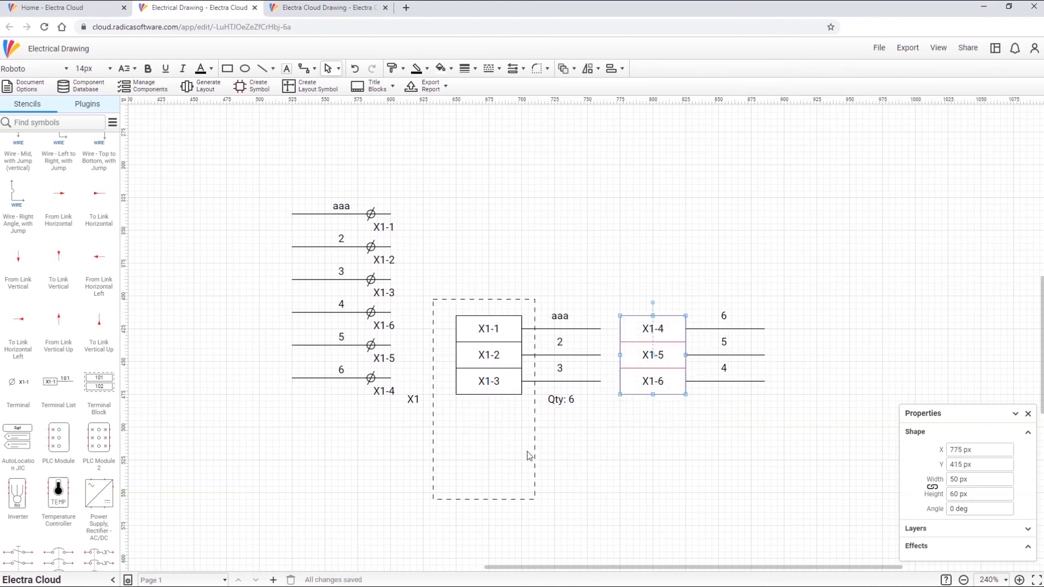
click(533, 439)
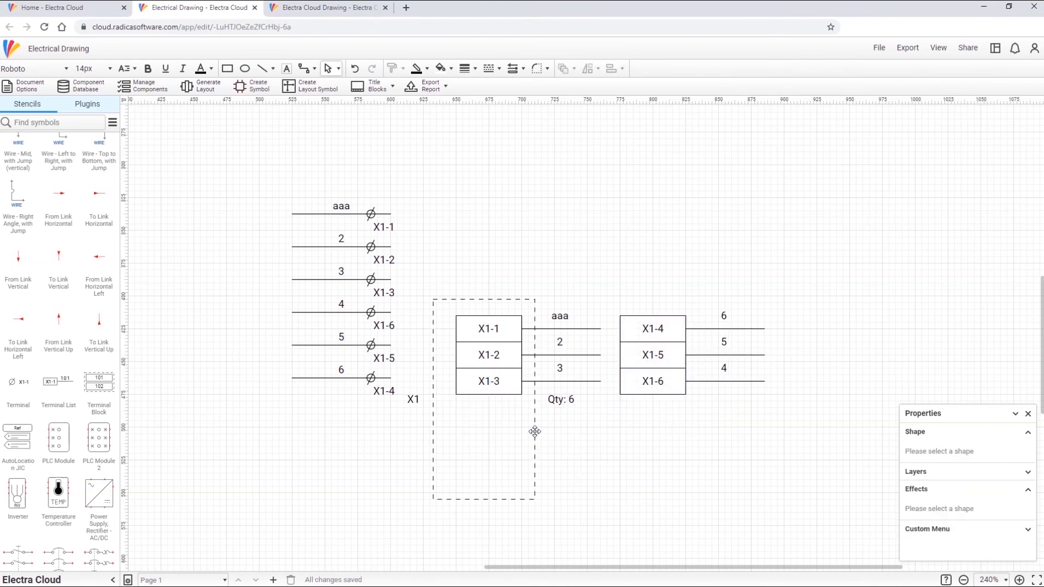
click(535, 432)
drag(535, 399, 699, 390)
drag(567, 500, 579, 411)
Renumber the terminals in the widened two-column block X1 starting from 1
right_click(701, 366)
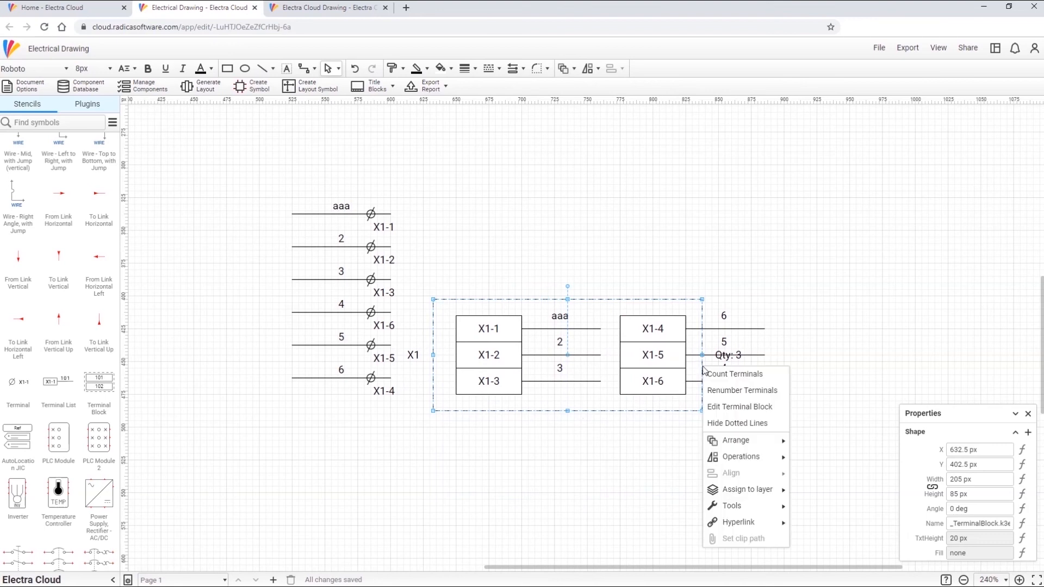
click(735, 392)
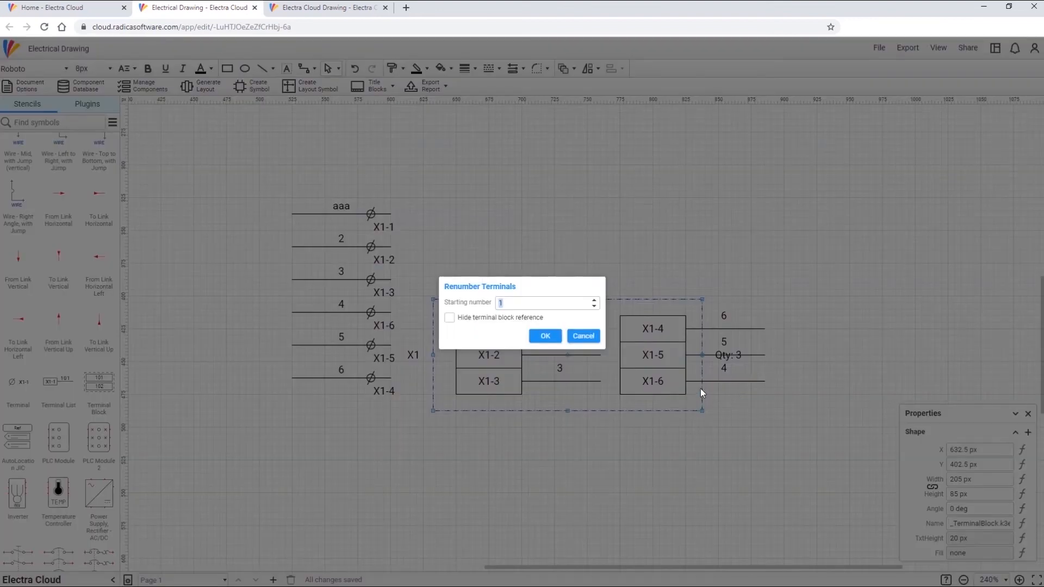
click(544, 336)
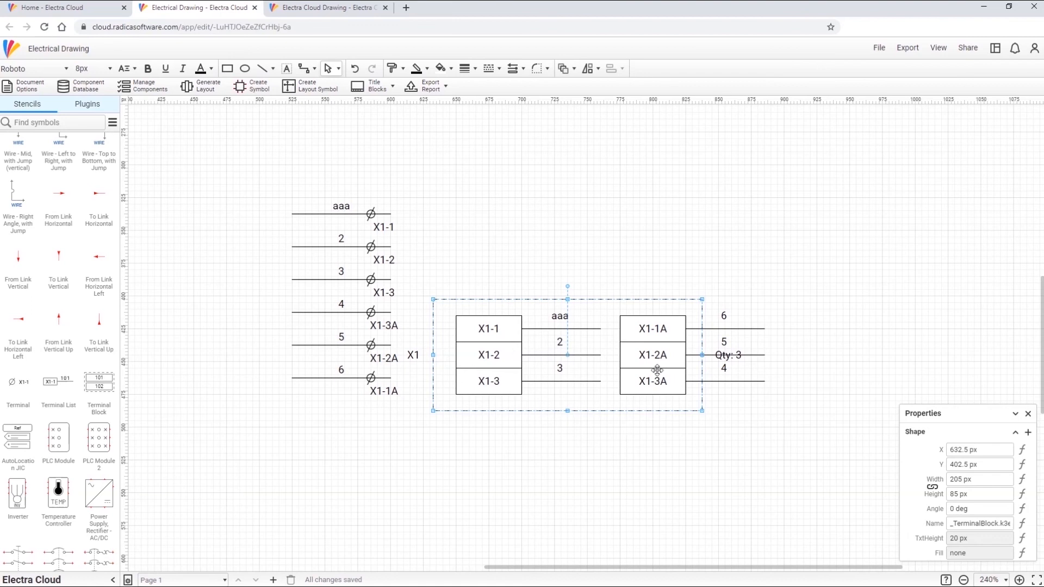
click(648, 444)
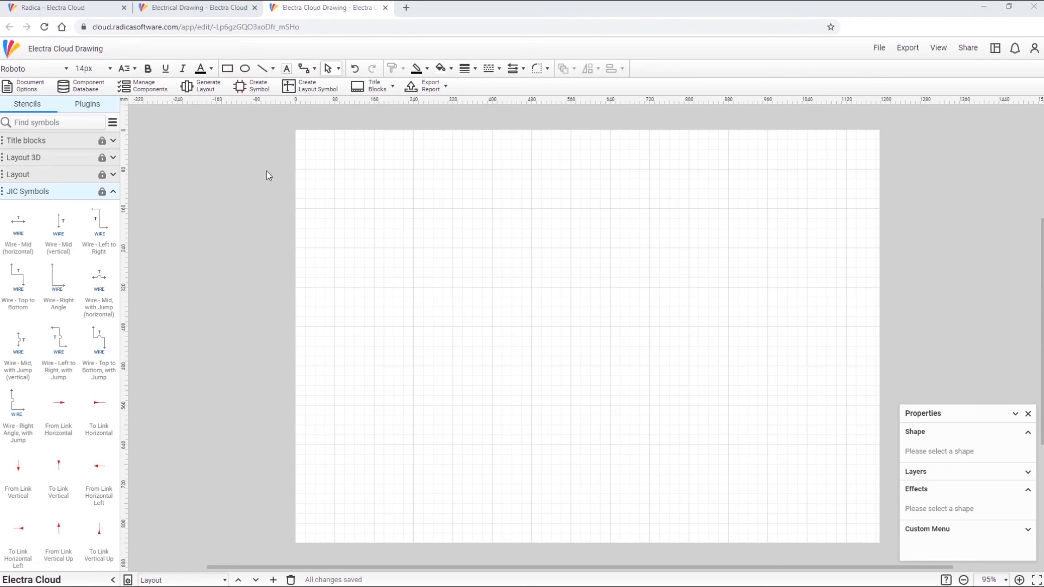
Open layout generation for the Electra Cloud Drawing and examine the component data of references F3 and C4
click(207, 87)
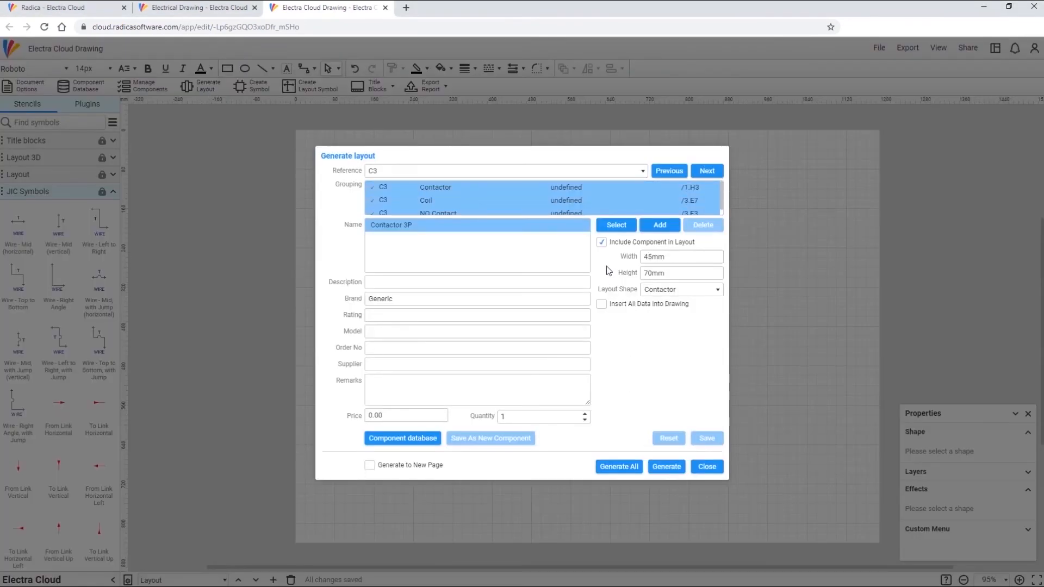
click(612, 173)
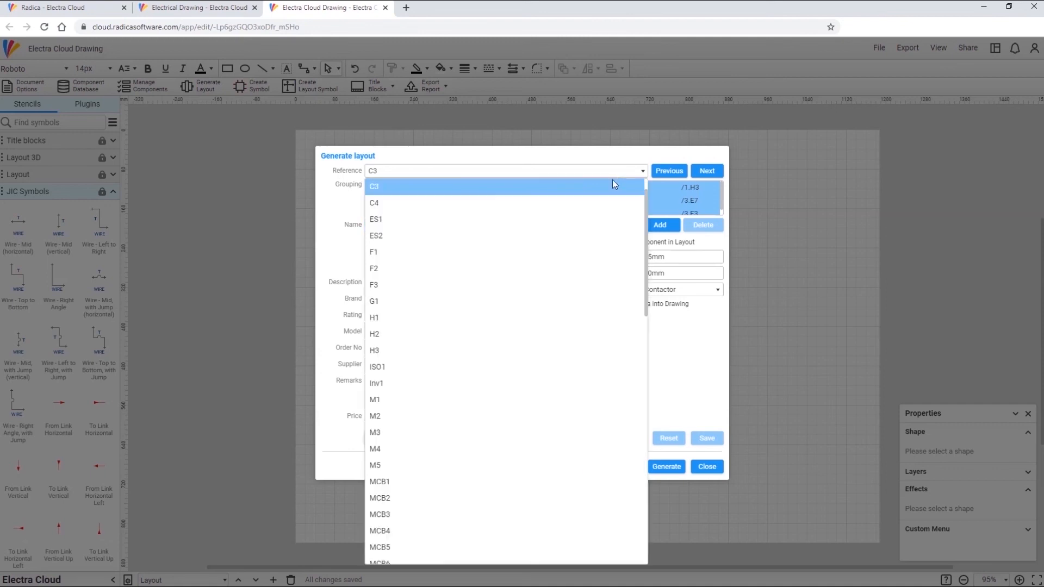
scroll(453, 350, down, 10)
scroll(452, 345, up, 5)
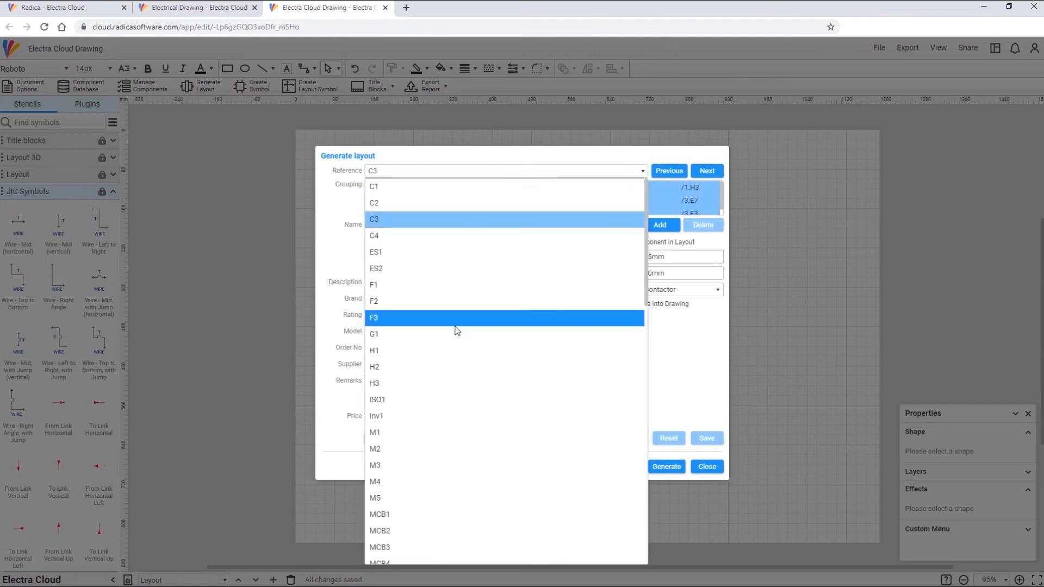
click(455, 322)
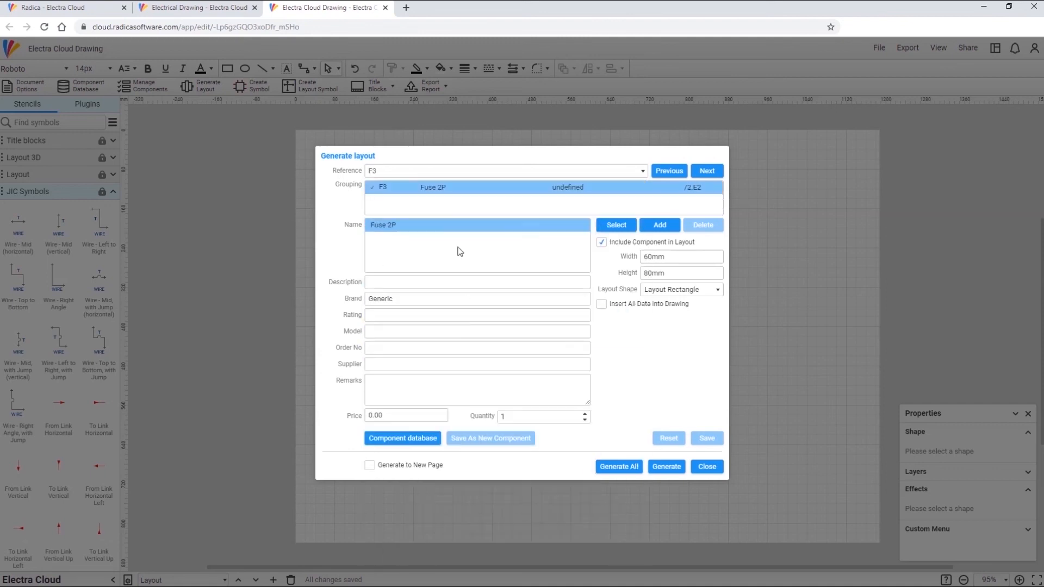
click(588, 173)
scroll(524, 238, up, 3)
click(523, 234)
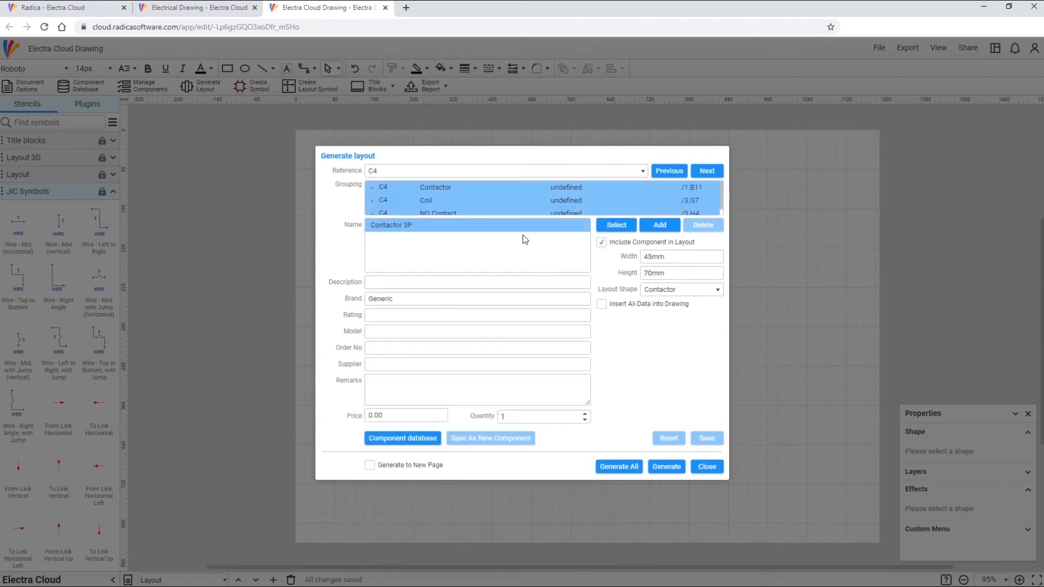
Try the Australia Socket layout shape for C4 and generate the layout for all components without saving the component data change
click(678, 290)
scroll(687, 426, down, 3)
scroll(684, 423, up, 5)
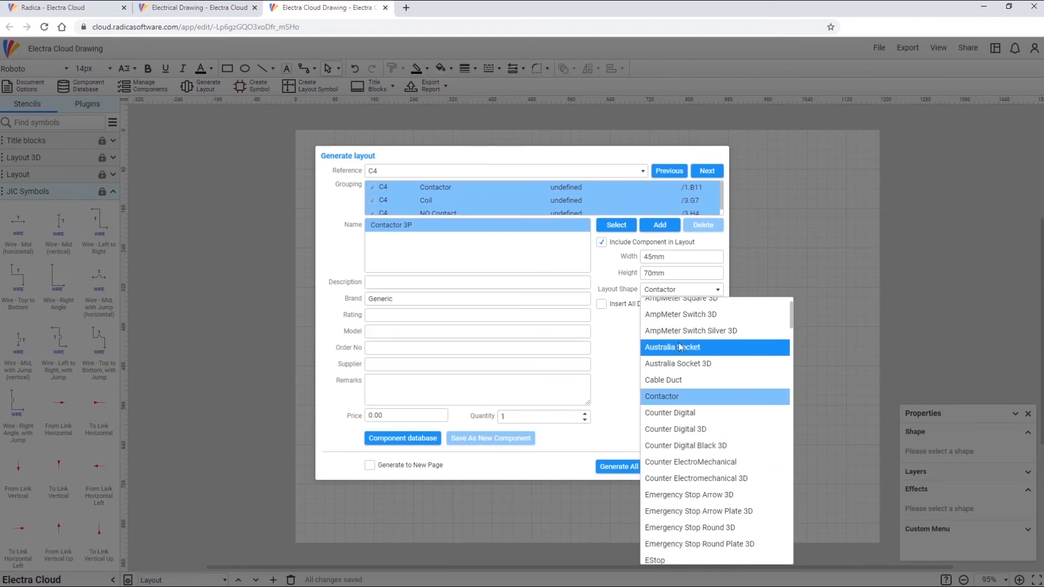
click(673, 338)
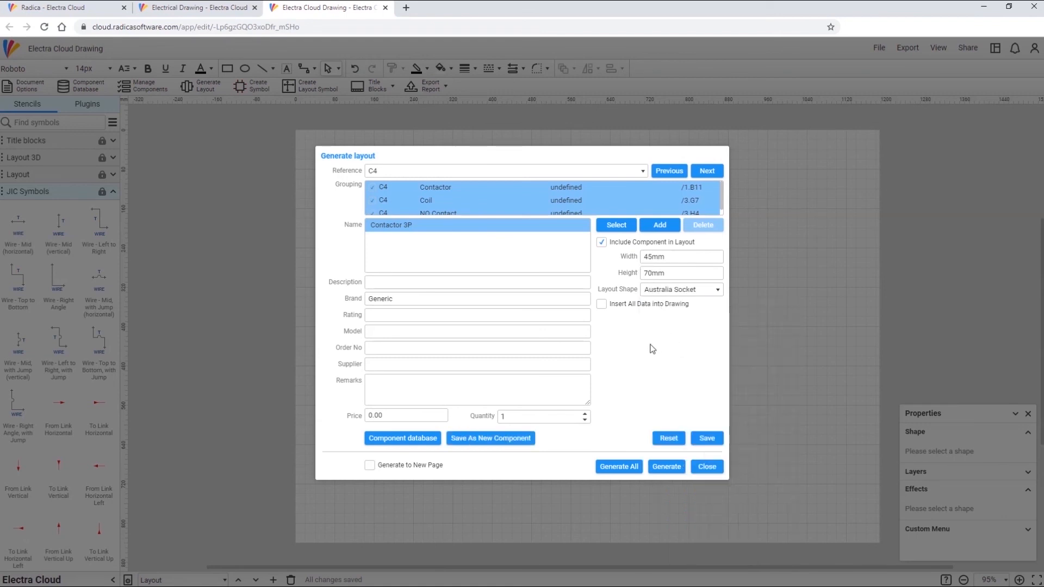
click(613, 473)
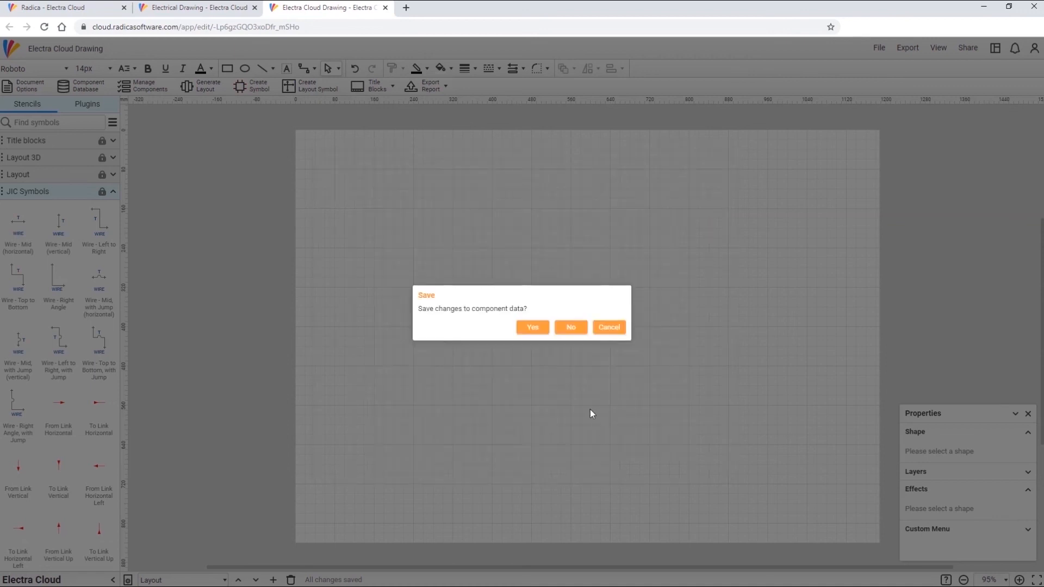
click(571, 328)
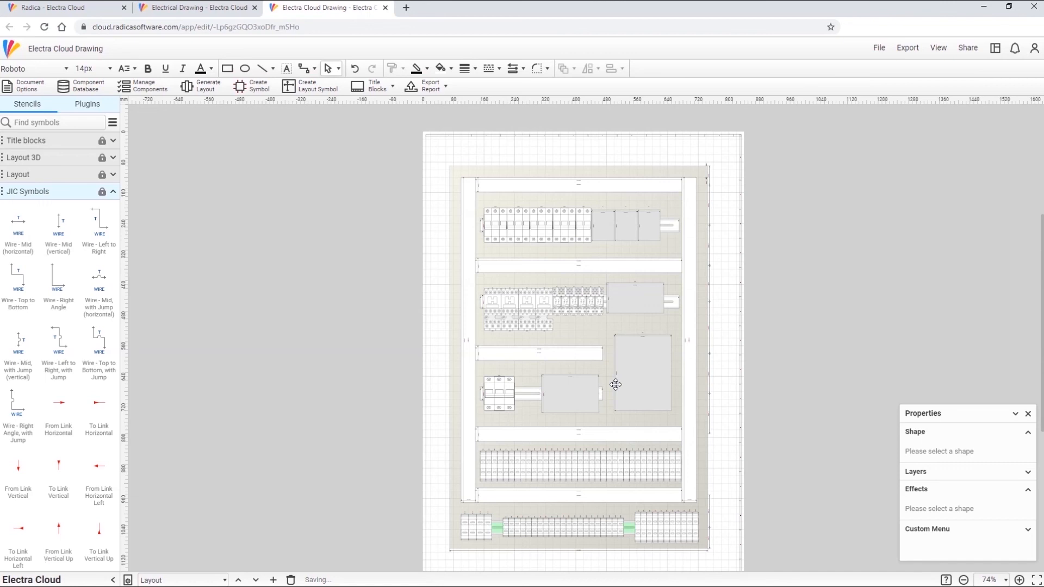
Browse the symbols in the Layout 3D stencil
click(56, 161)
scroll(70, 241, down, 5)
scroll(70, 241, up, 5)
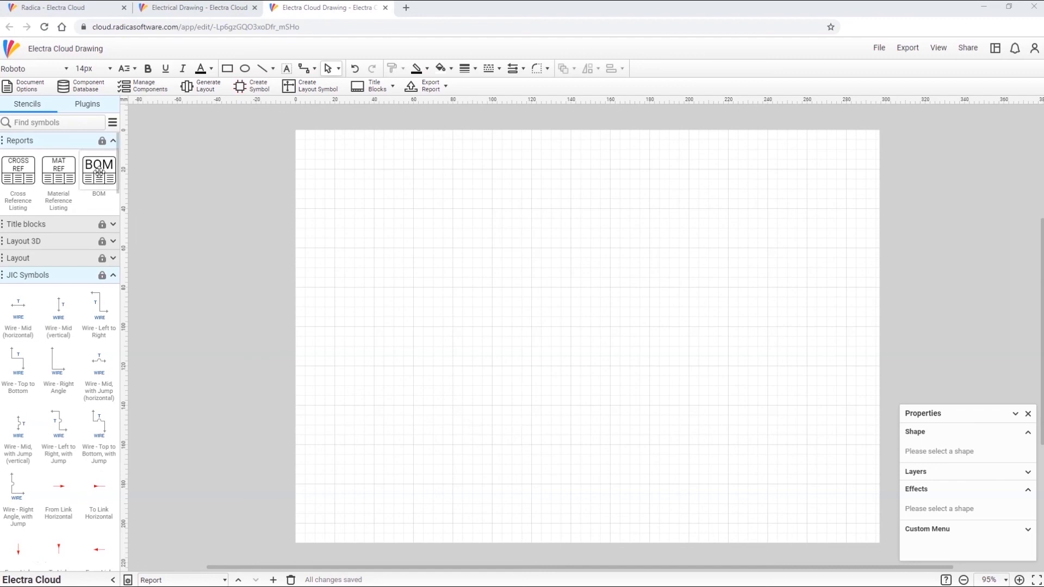
Generate a BOM report on the Report page with all listing columns, reusing existing reports, and narrow its table to 285 mm
drag(99, 172, 581, 335)
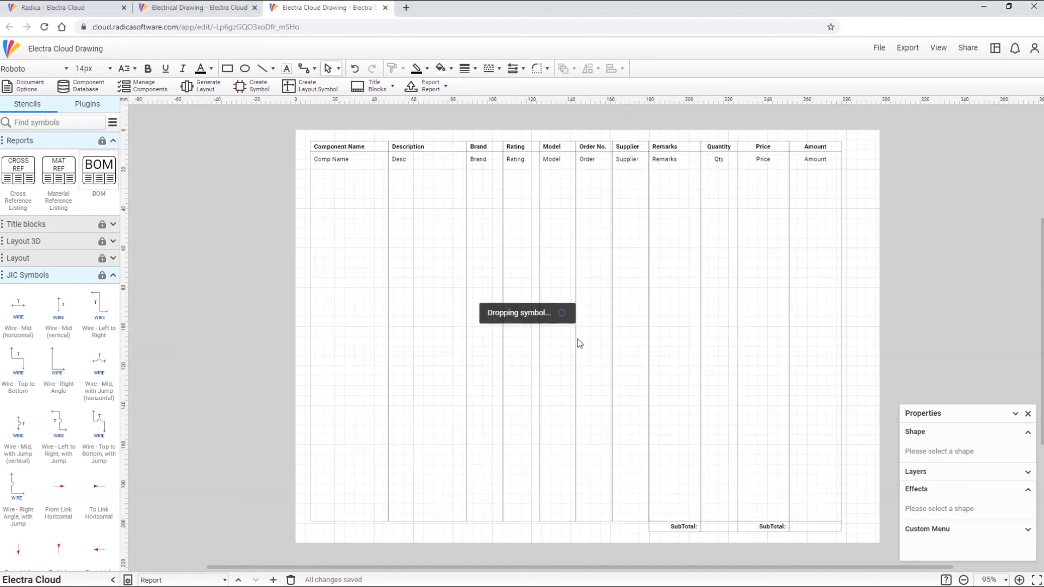
right_click(585, 333)
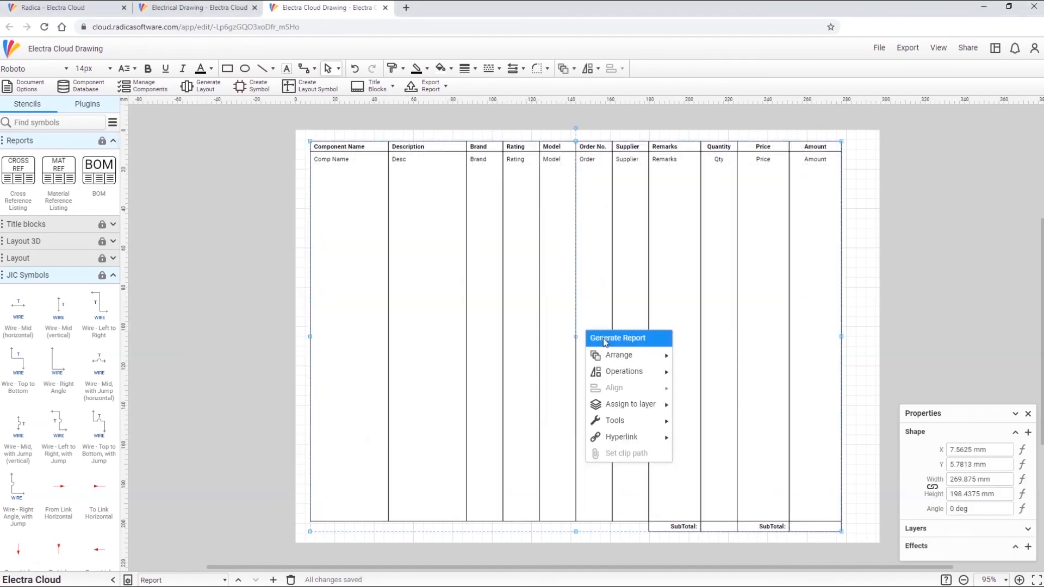
click(603, 338)
click(424, 257)
click(424, 272)
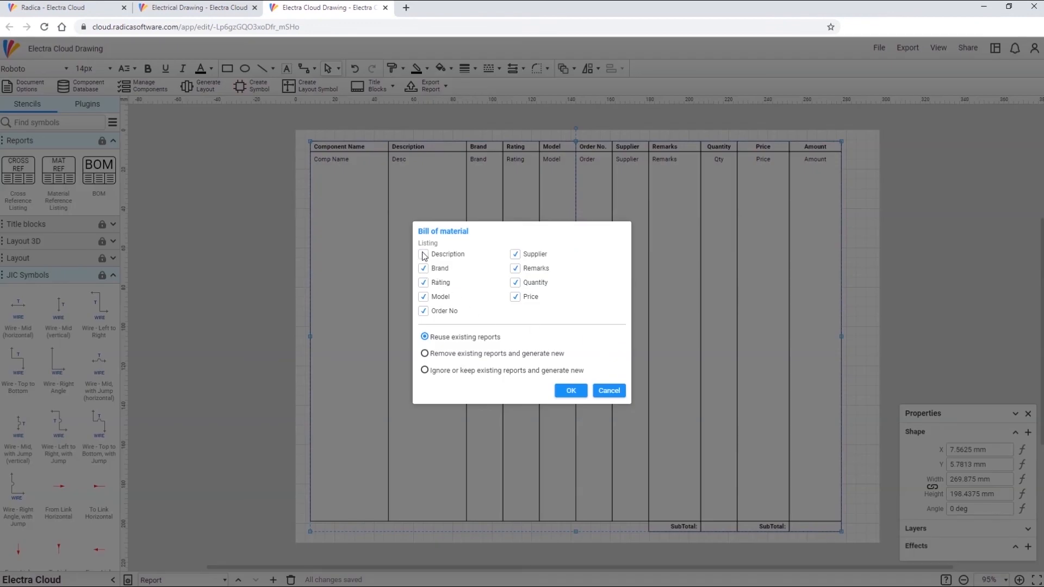
click(570, 391)
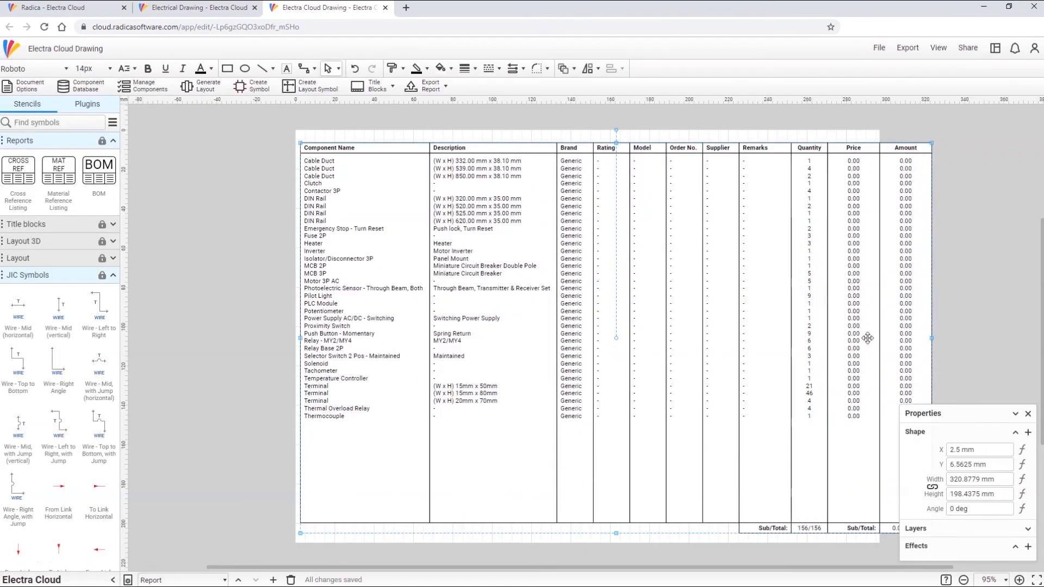
drag(931, 338, 864, 338)
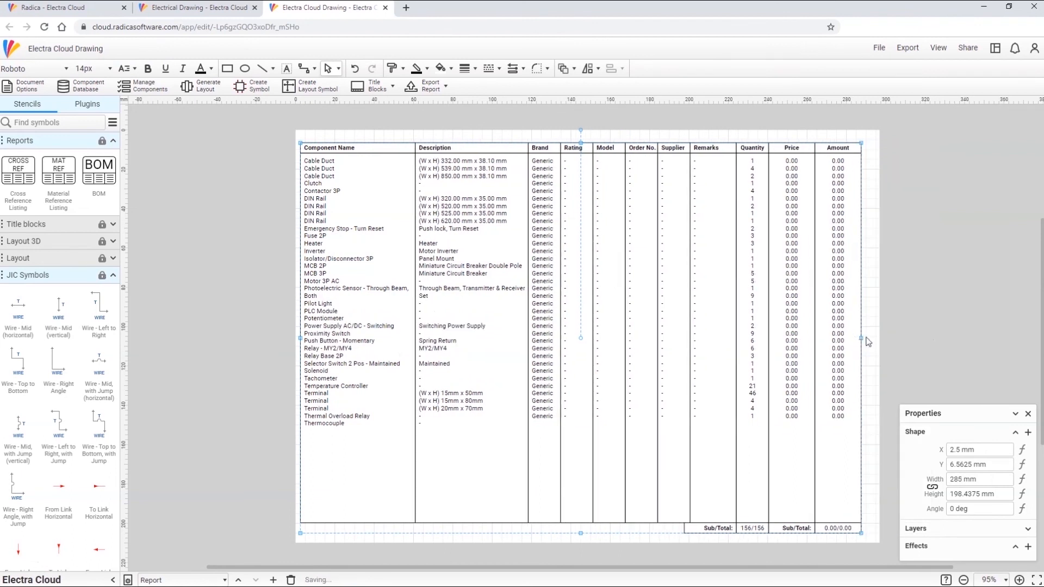
click(879, 340)
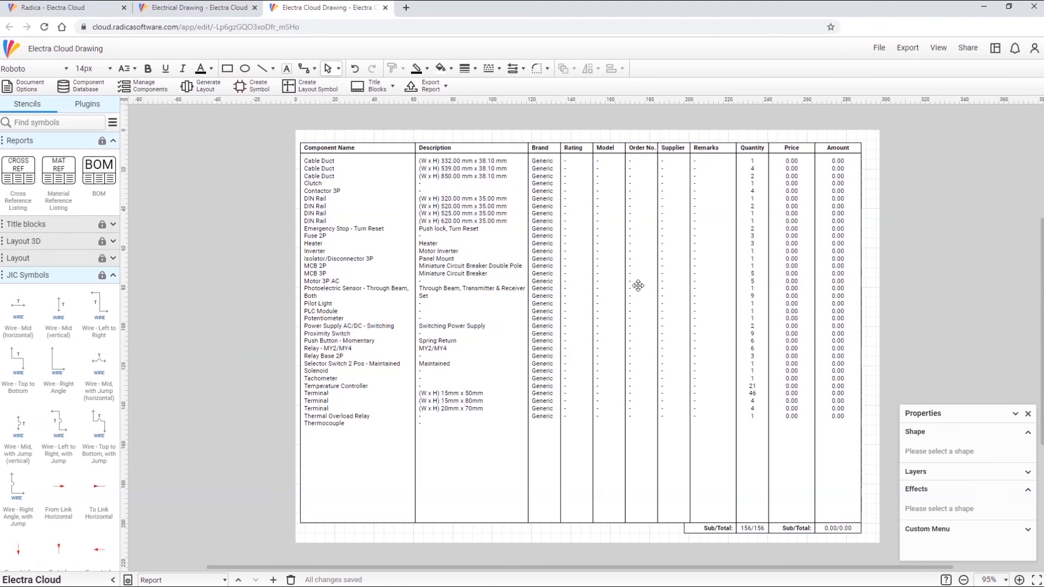
Export the bill of materials report with all listing columns and open bill-of-material (2).tsv in Excel
click(427, 86)
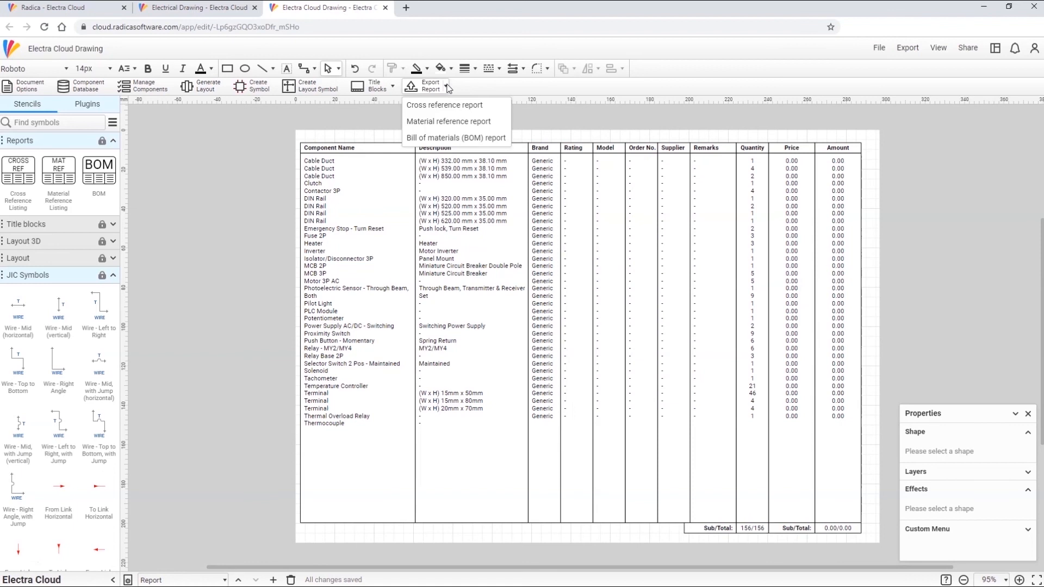
click(451, 138)
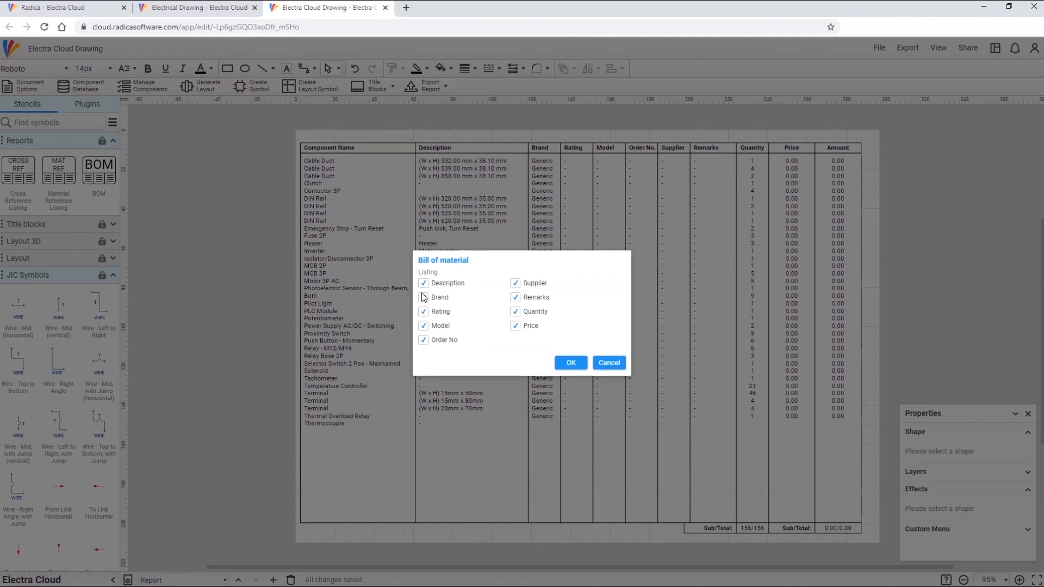
click(570, 365)
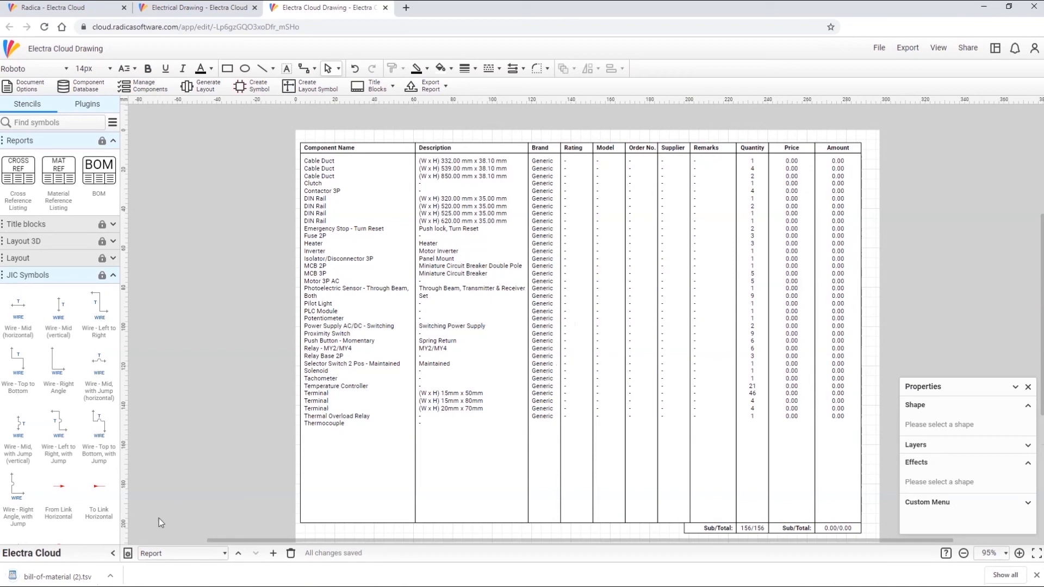
click(26, 575)
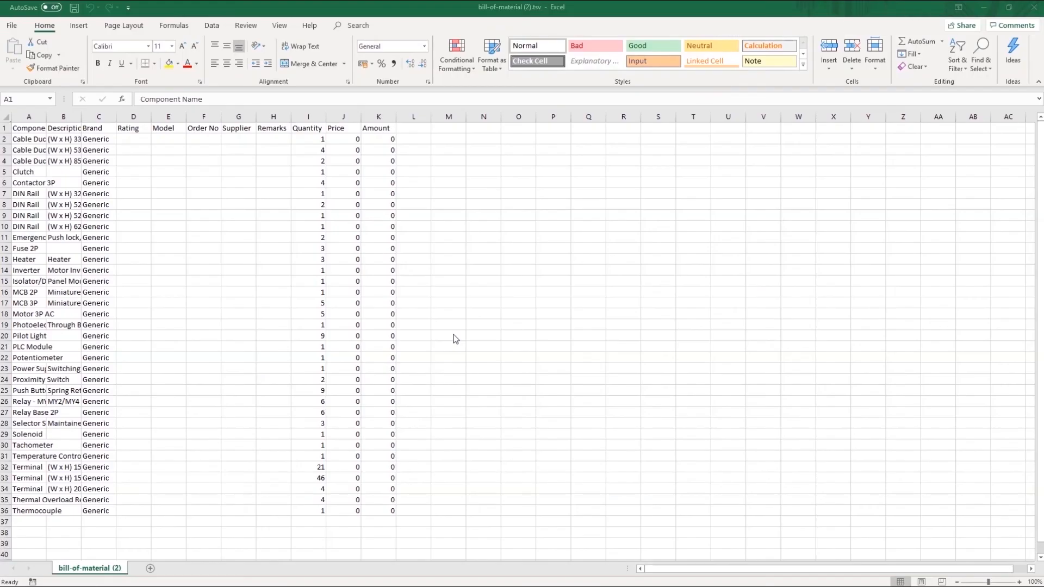